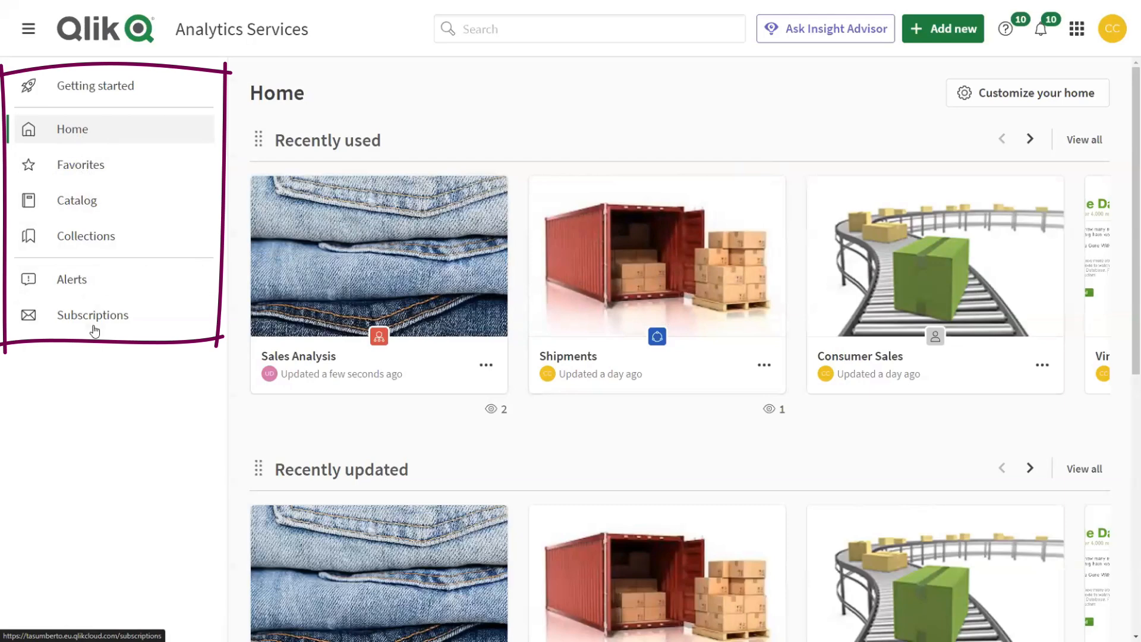
Open the Catalog and review the available Spaces and Types filter options without applying any
left_click(110, 201)
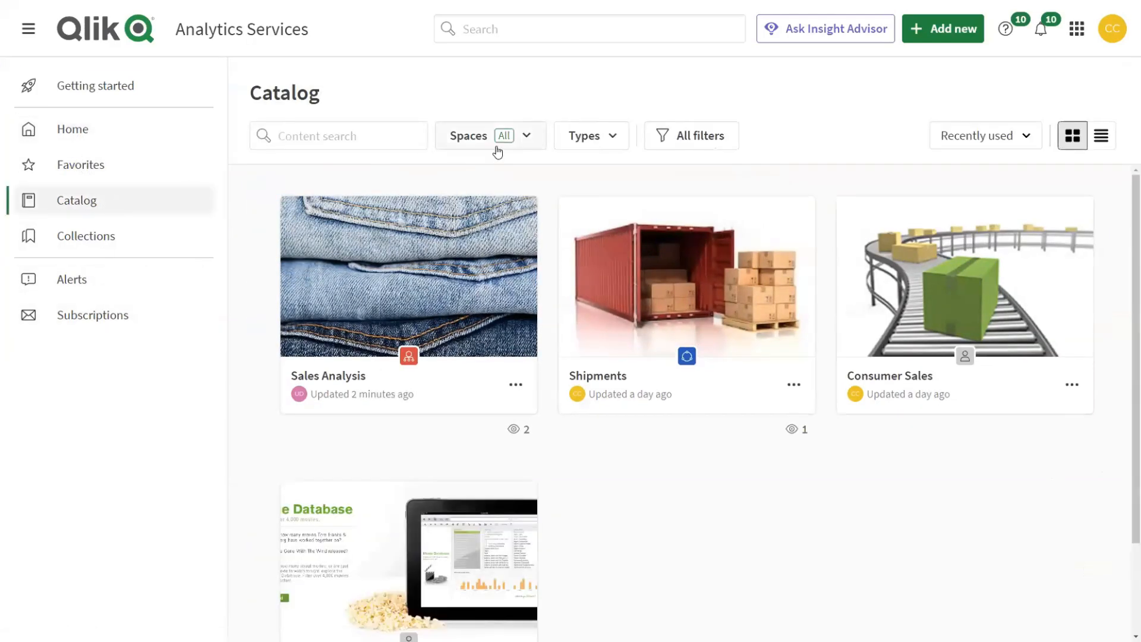
left_click(528, 137)
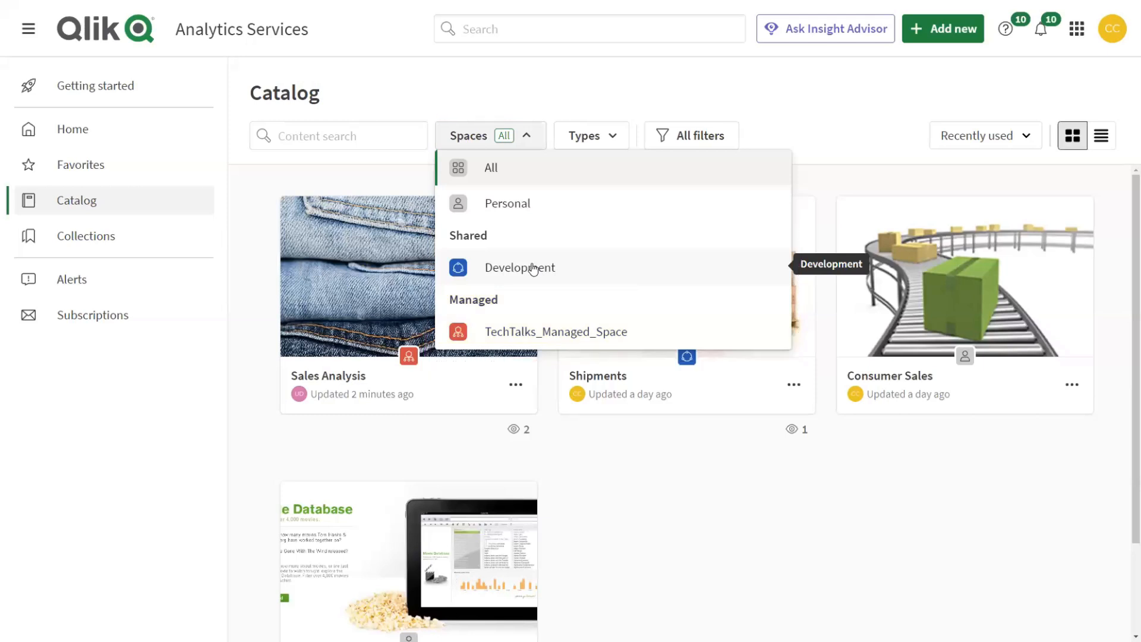
left_click(612, 135)
left_click(613, 136)
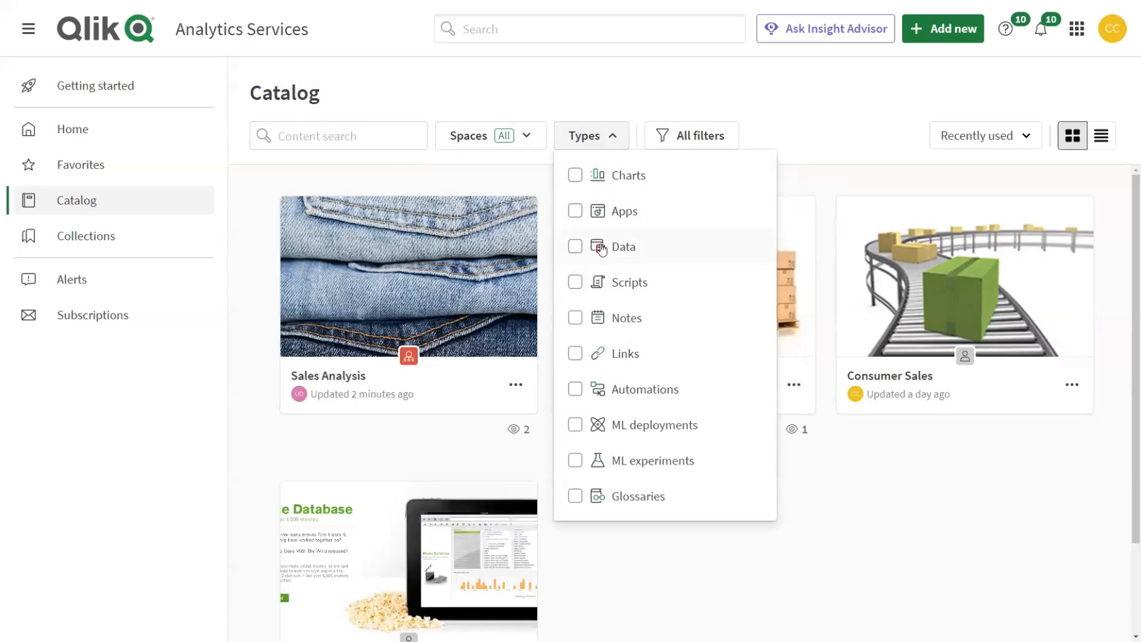
left_click(840, 105)
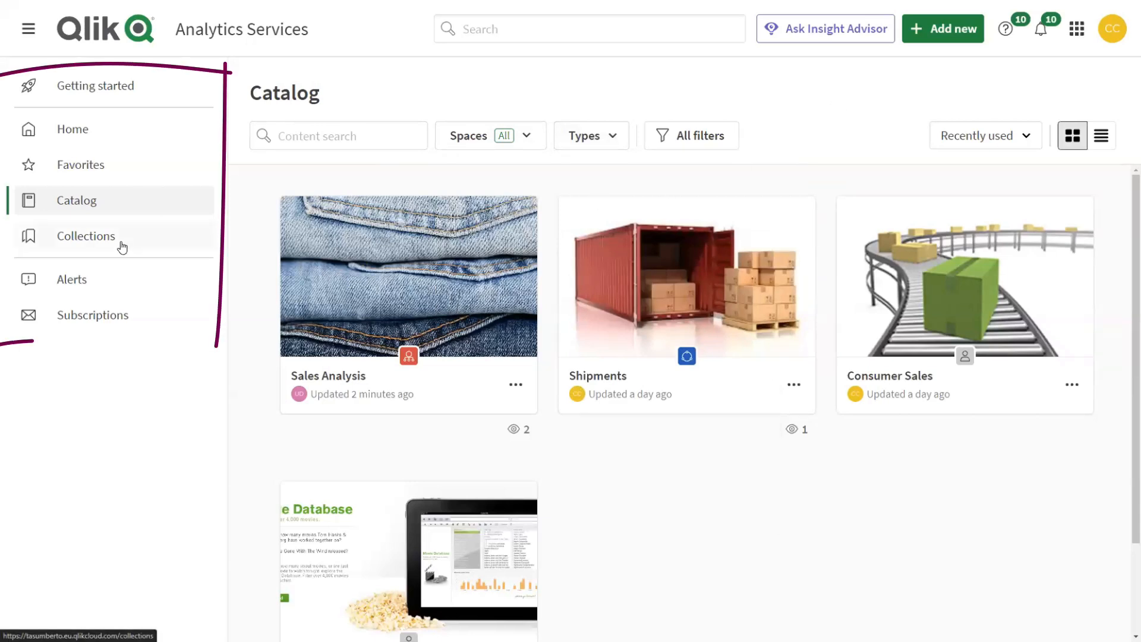
View the Sales Analysis app's options, including adding it to a collection, and open the Collections page
left_click(516, 386)
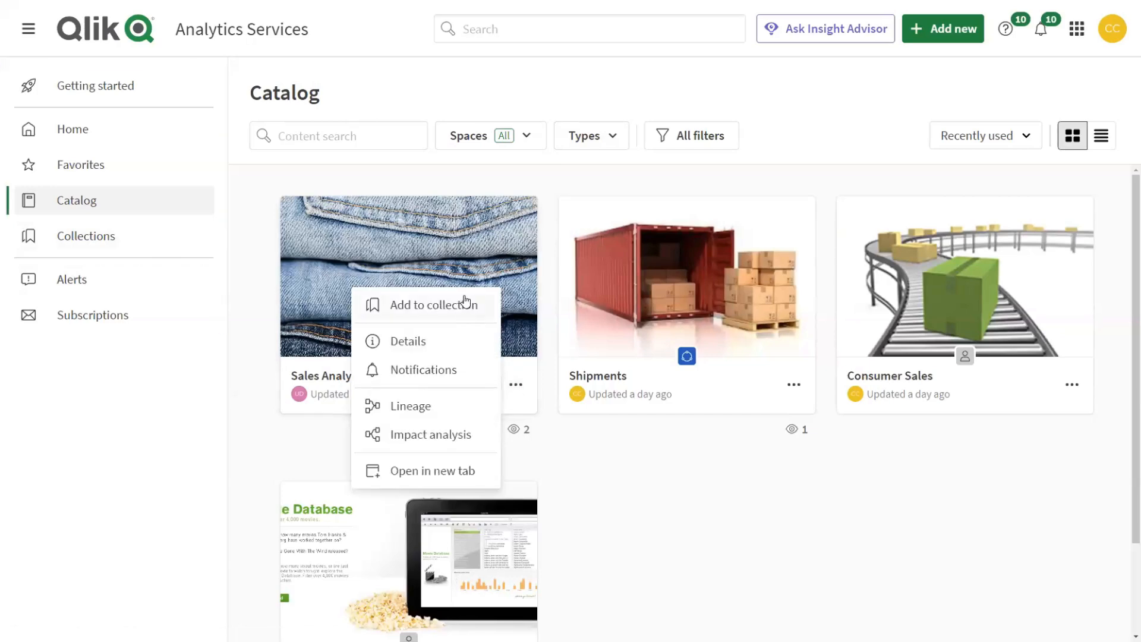
left_click(115, 243)
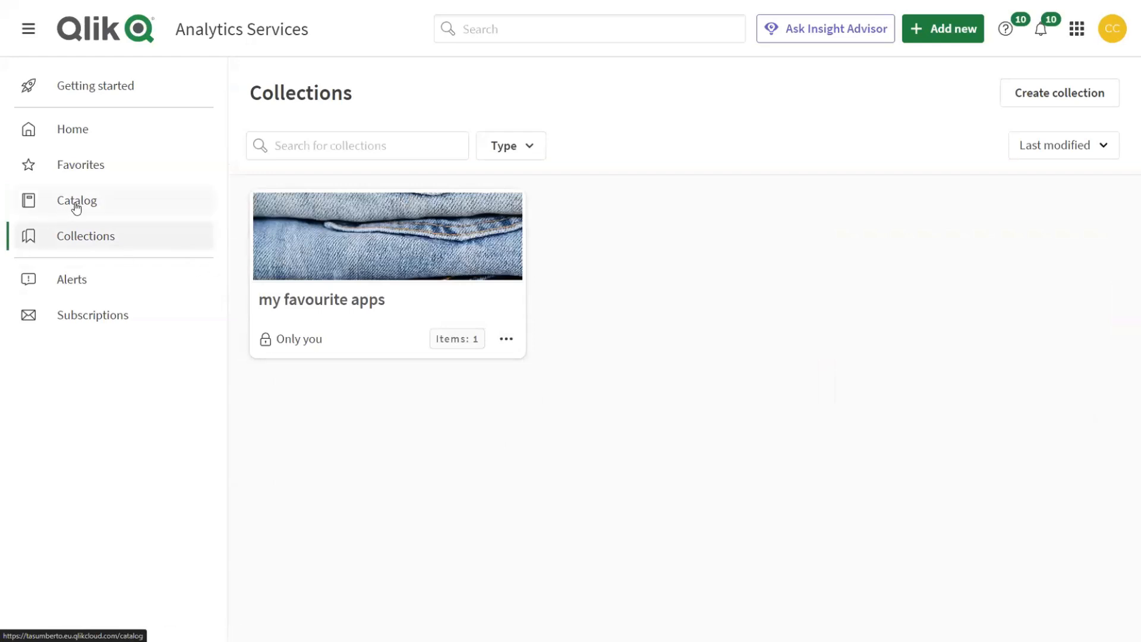
Mark the Sales Analysis app as a favorite from the Home page and open the Favorites page
left_click(77, 162)
left_click(80, 132)
left_click(457, 365)
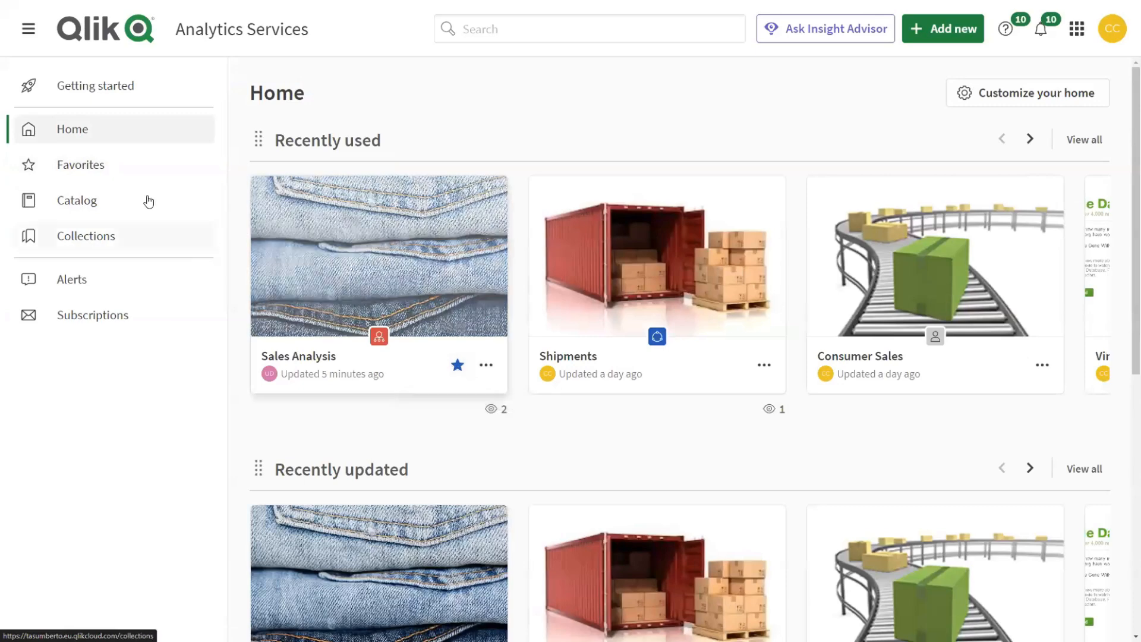
left_click(127, 173)
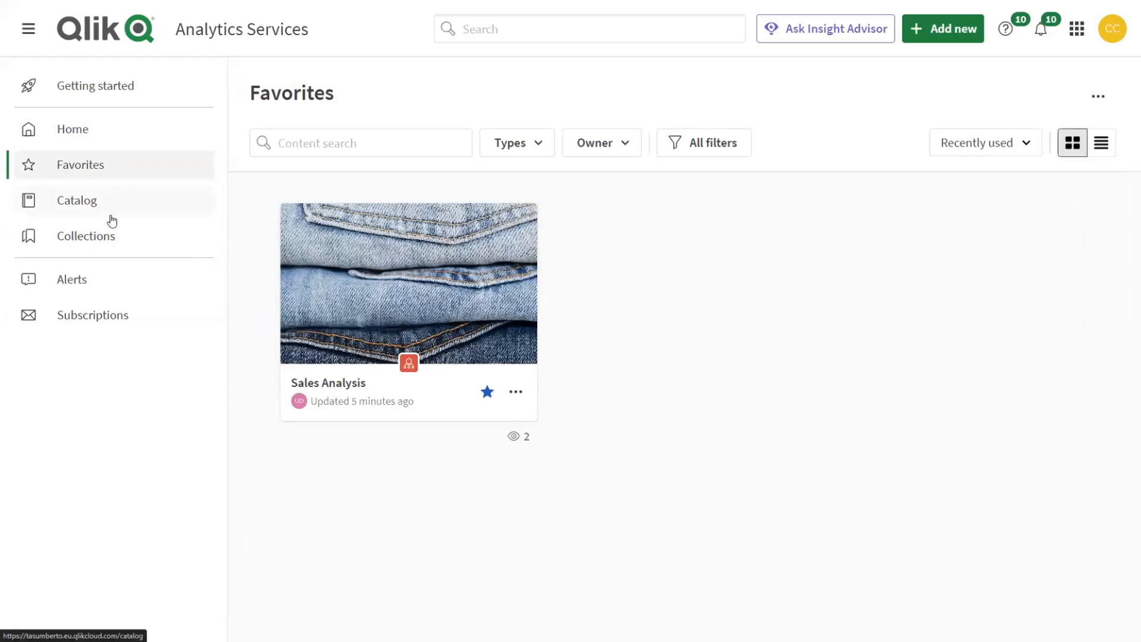
Open the Sales Analysis app from Favorites and display its Dashboard sheet
mouse_move(293, 250)
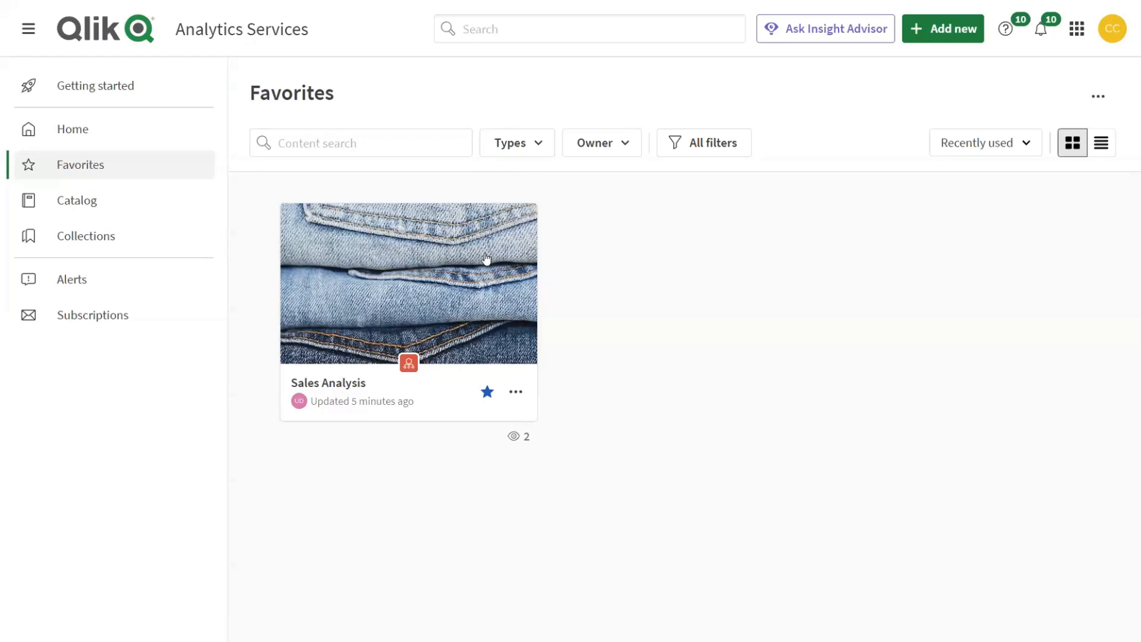
left_click(427, 266)
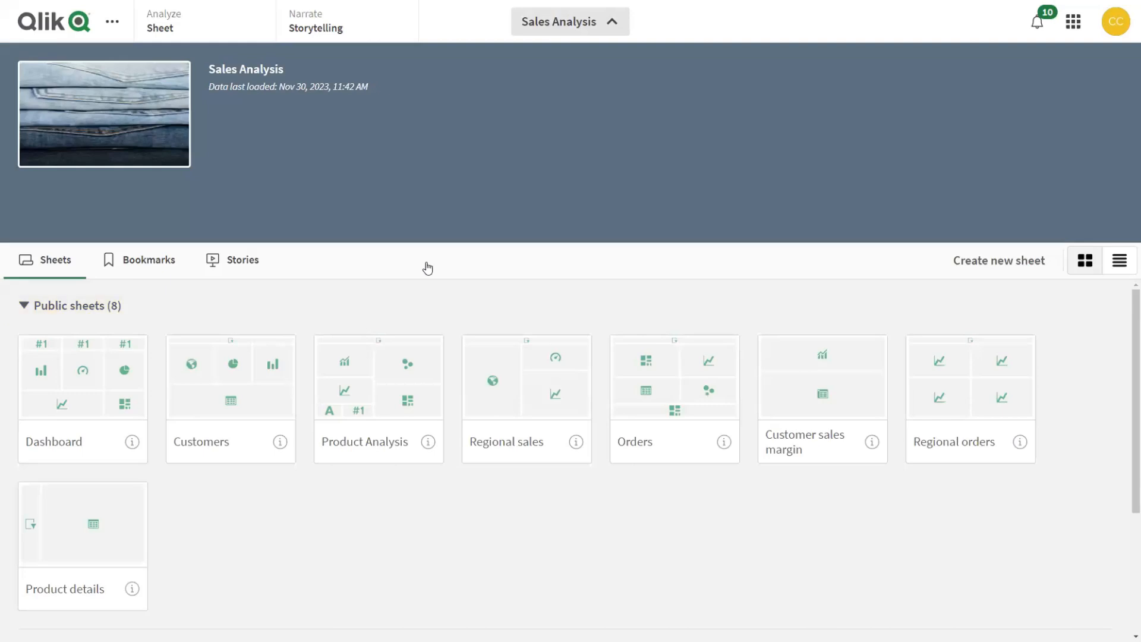
left_click(83, 360)
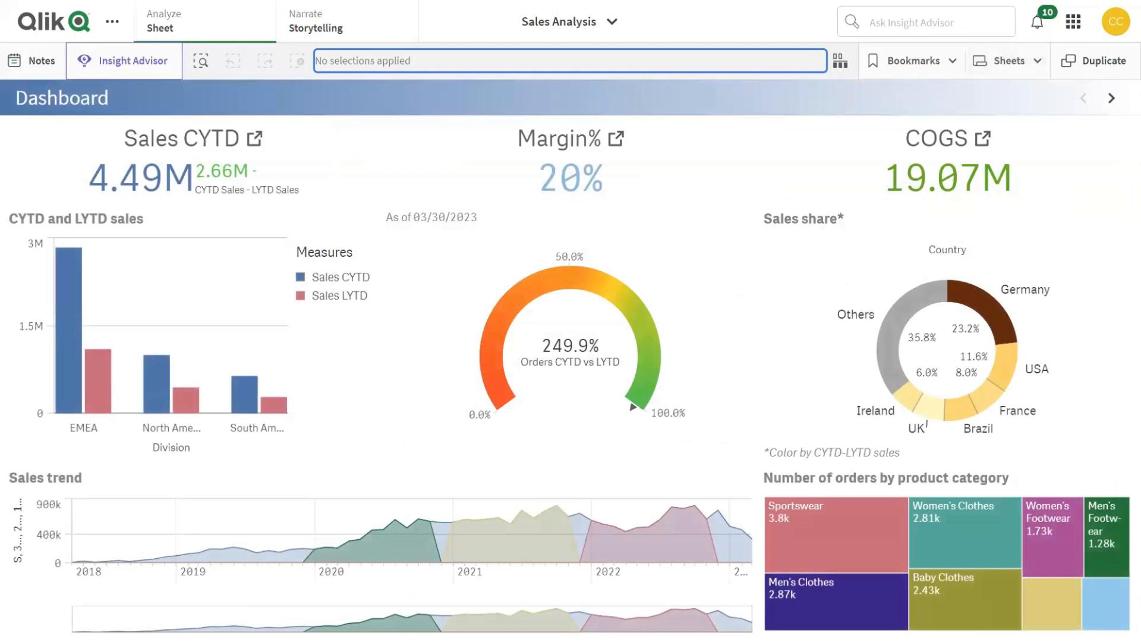
Look over the app's list of sheets and page through them in order from Dashboard to Product details
left_click(1039, 62)
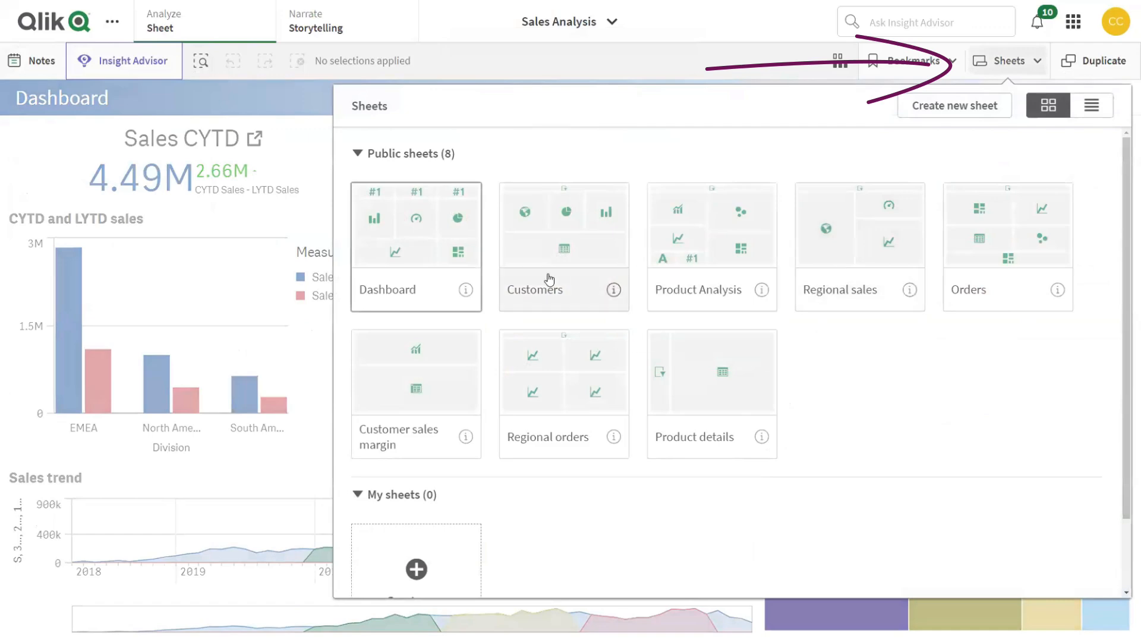
left_click(802, 71)
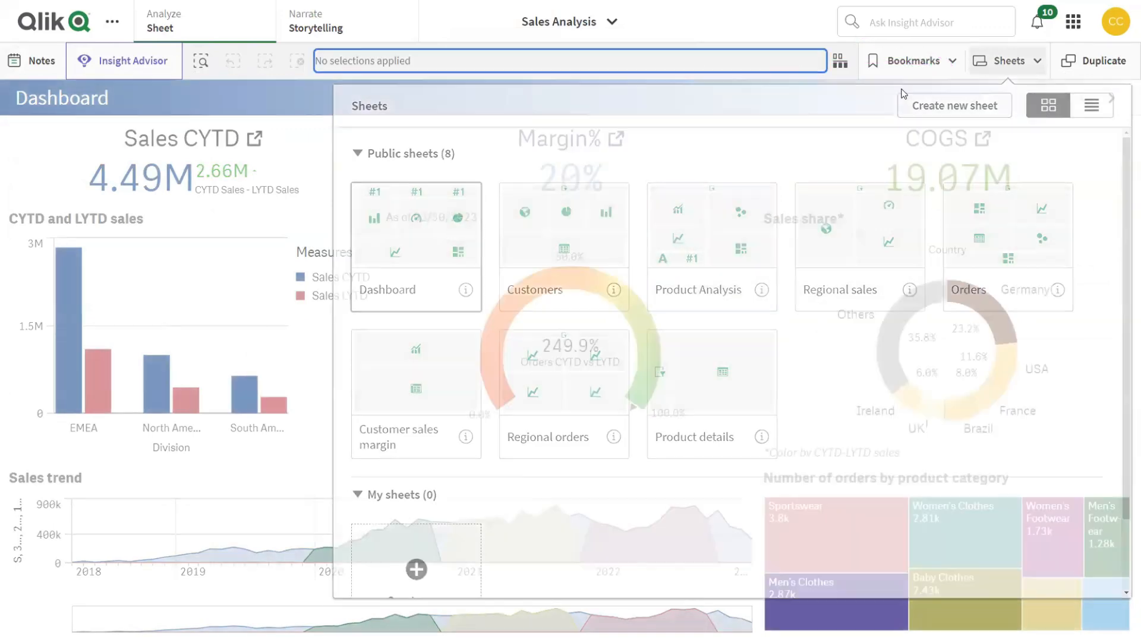
left_click(1114, 98)
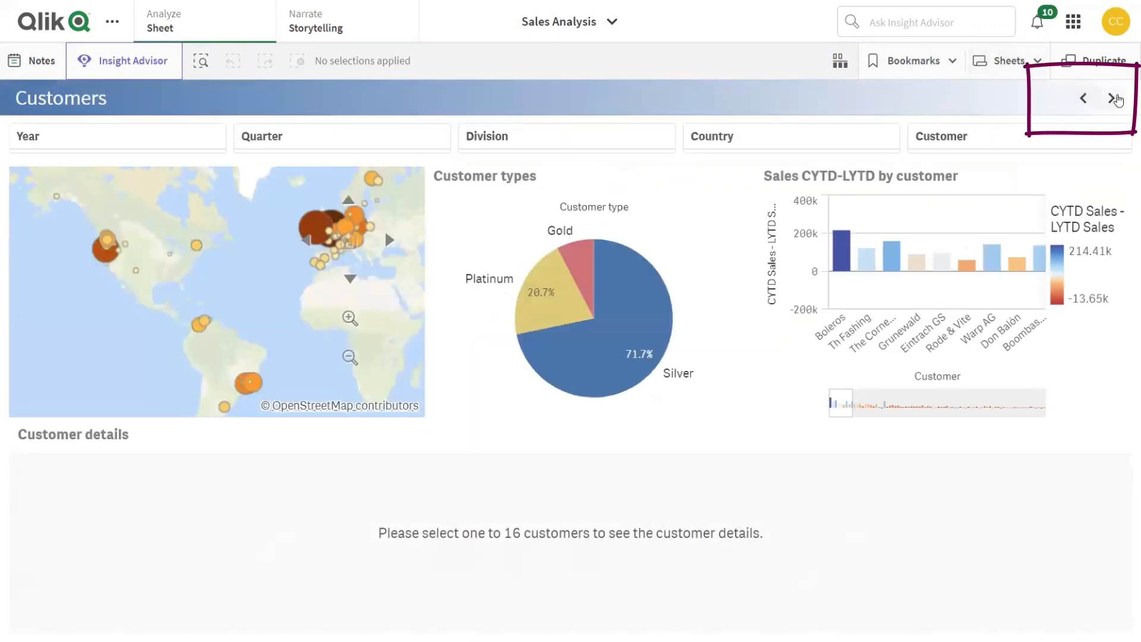
left_click(1114, 99)
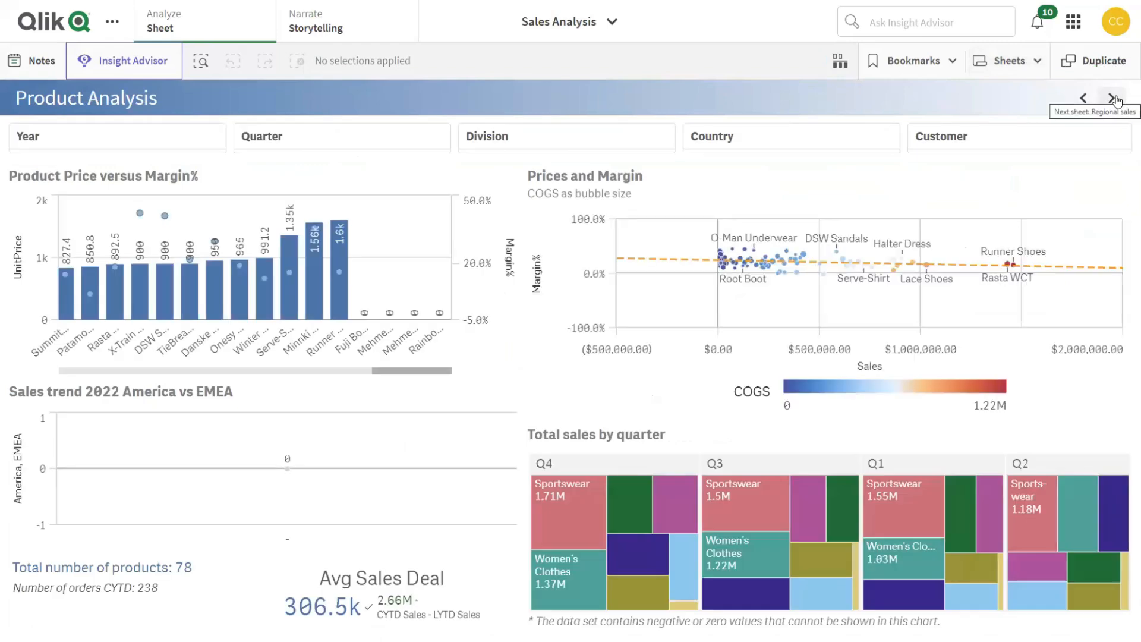
left_click(1115, 98)
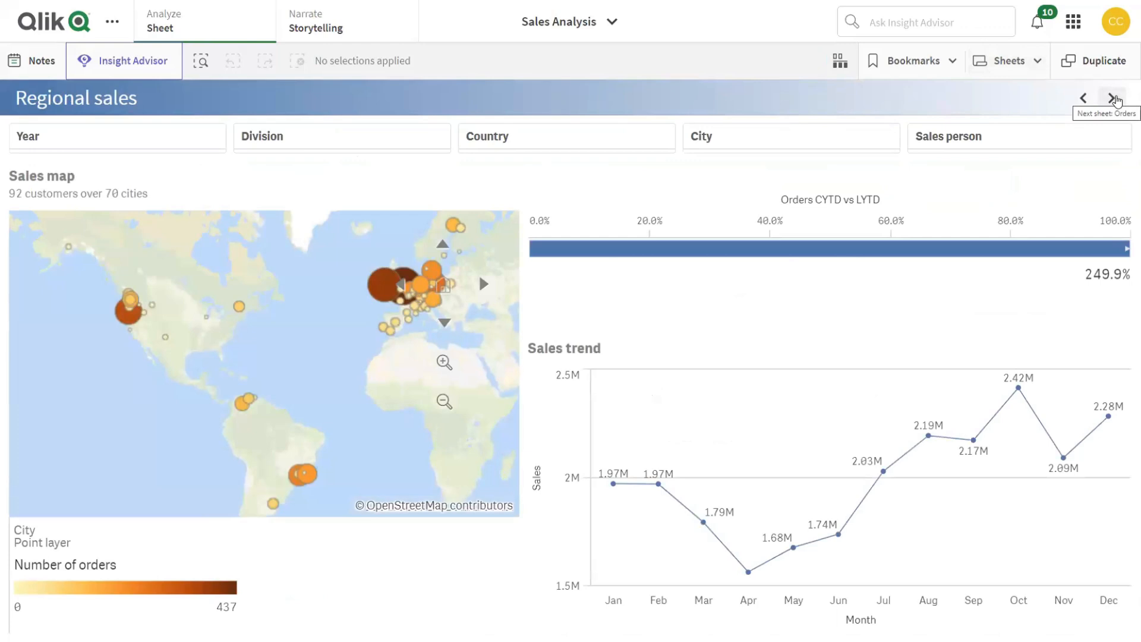
left_click(1113, 99)
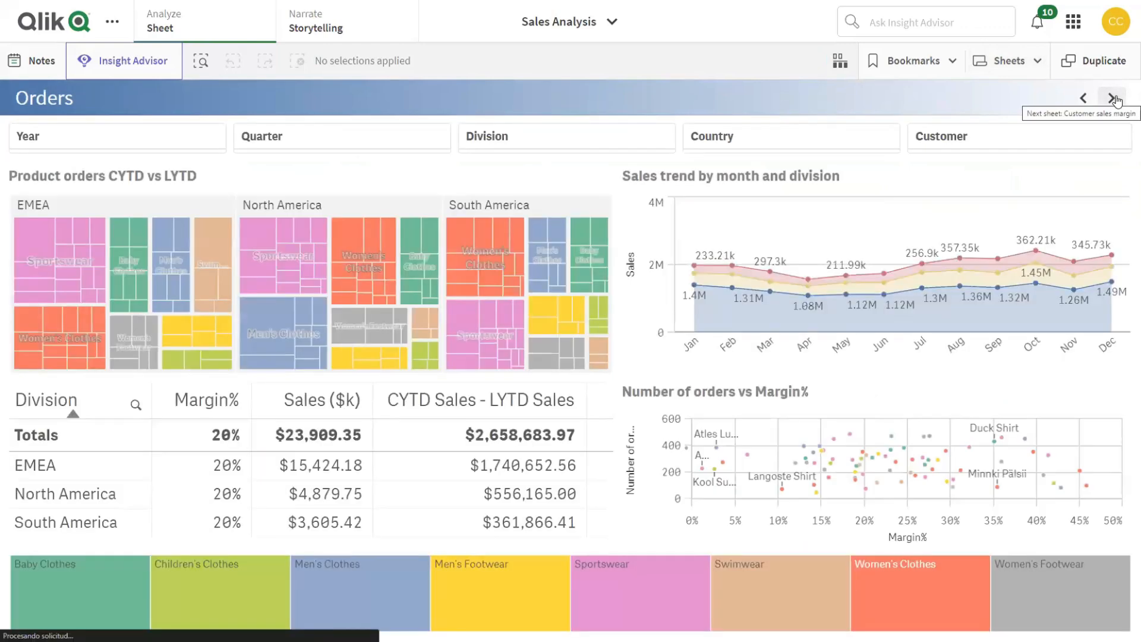
left_click(1113, 98)
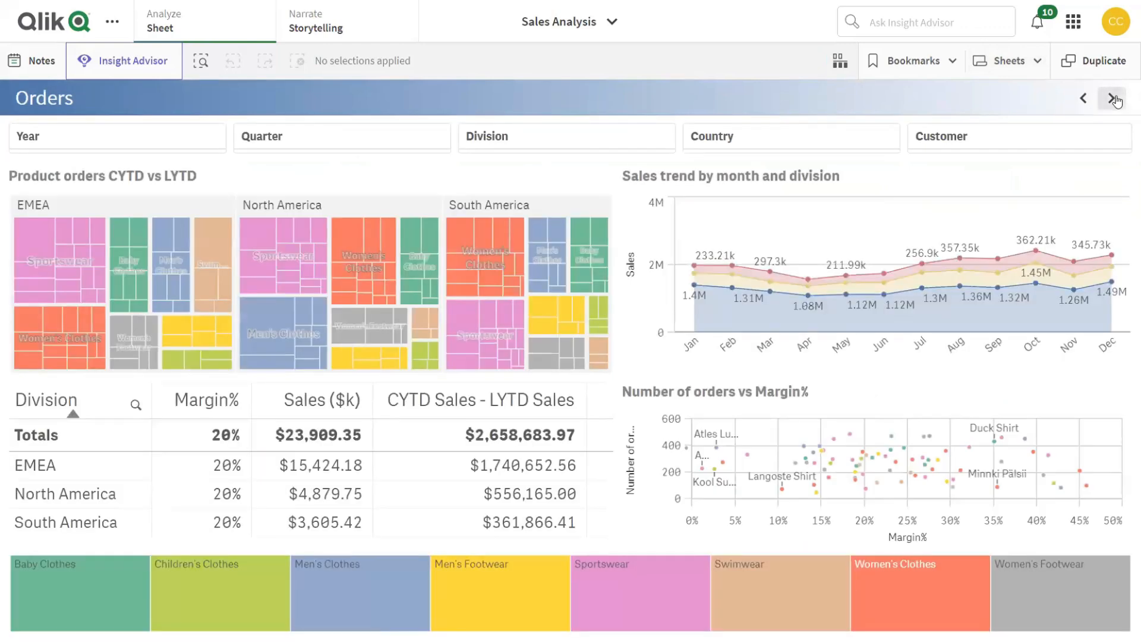
left_click(1115, 99)
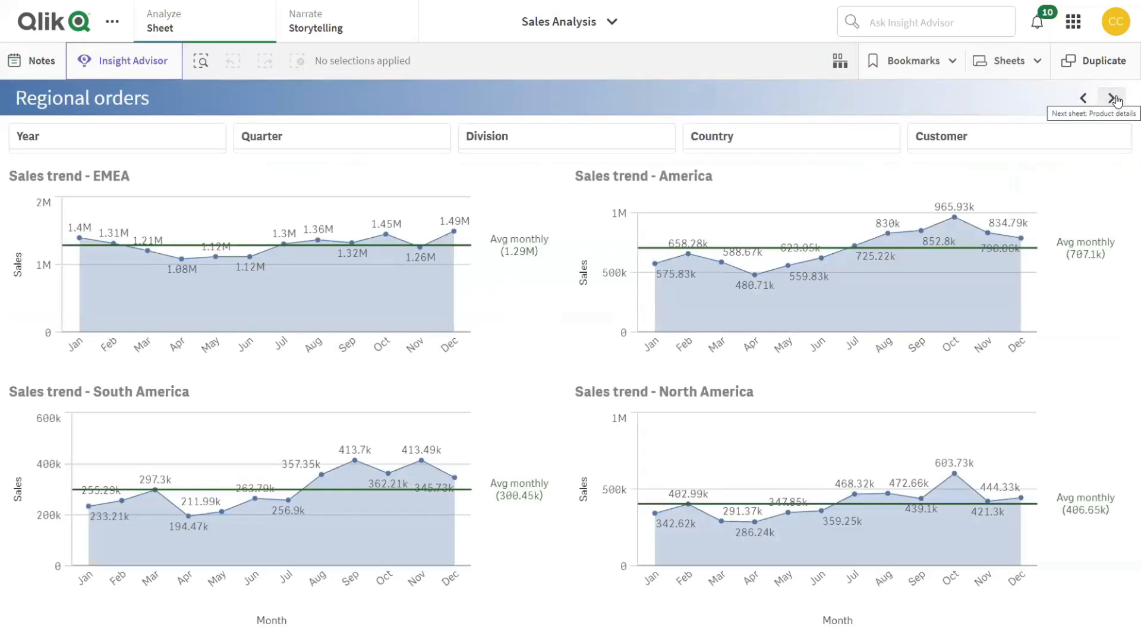
left_click(1116, 99)
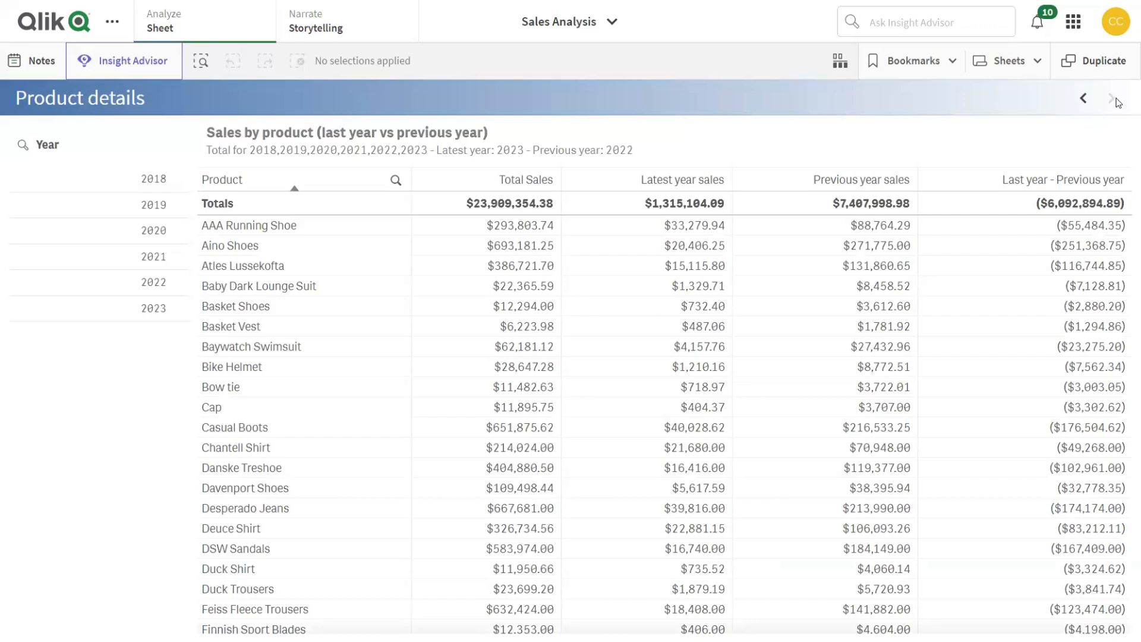
Go to the Product Analysis sheet and examine the Product Price versus Margin% chart in full screen before returning to the sheet
left_click(1032, 64)
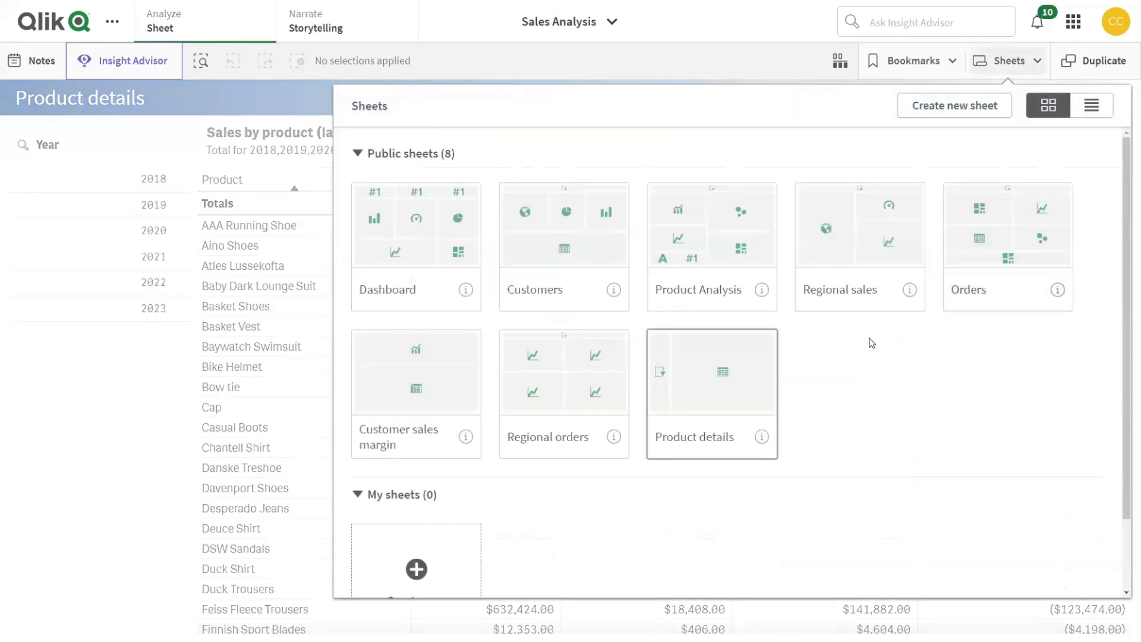
left_click(707, 237)
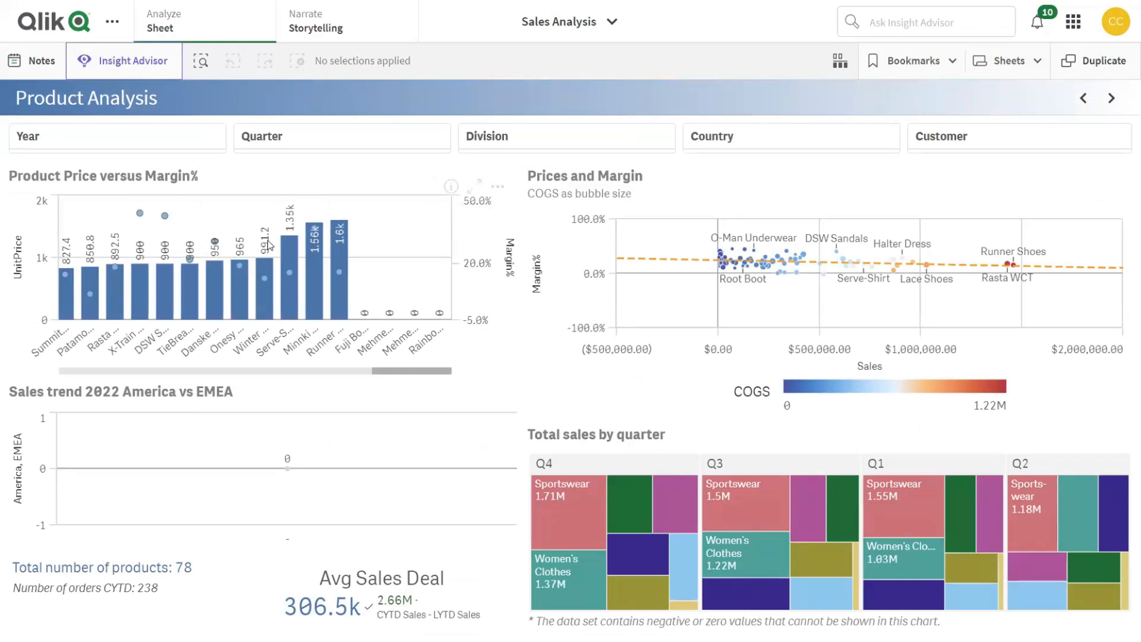
left_click(469, 189)
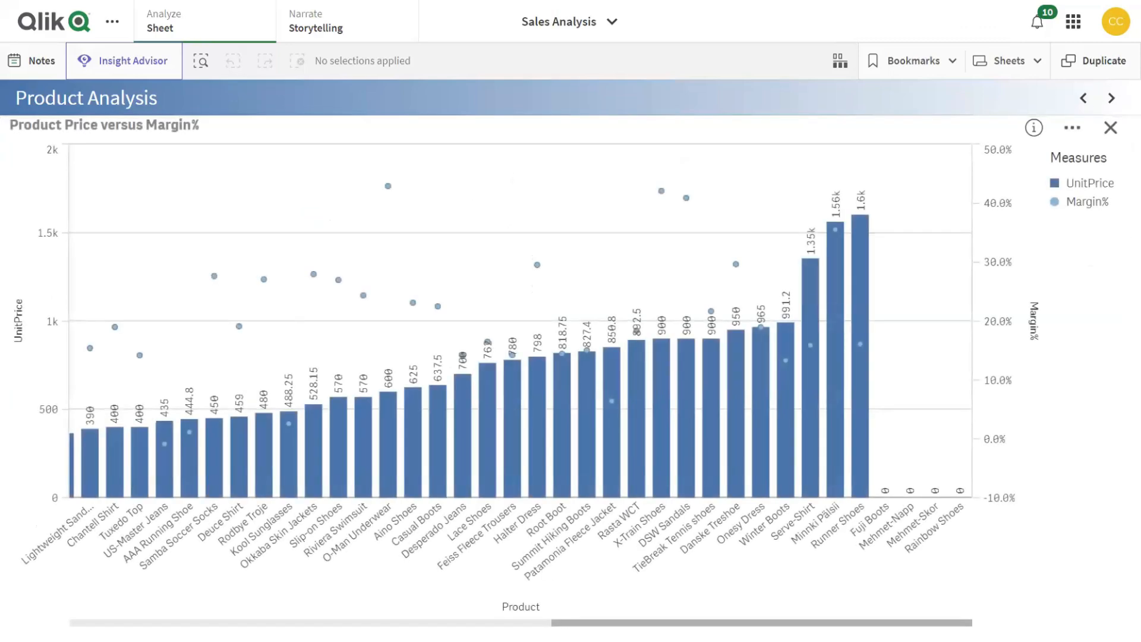
left_click_drag(591, 623, 622, 594)
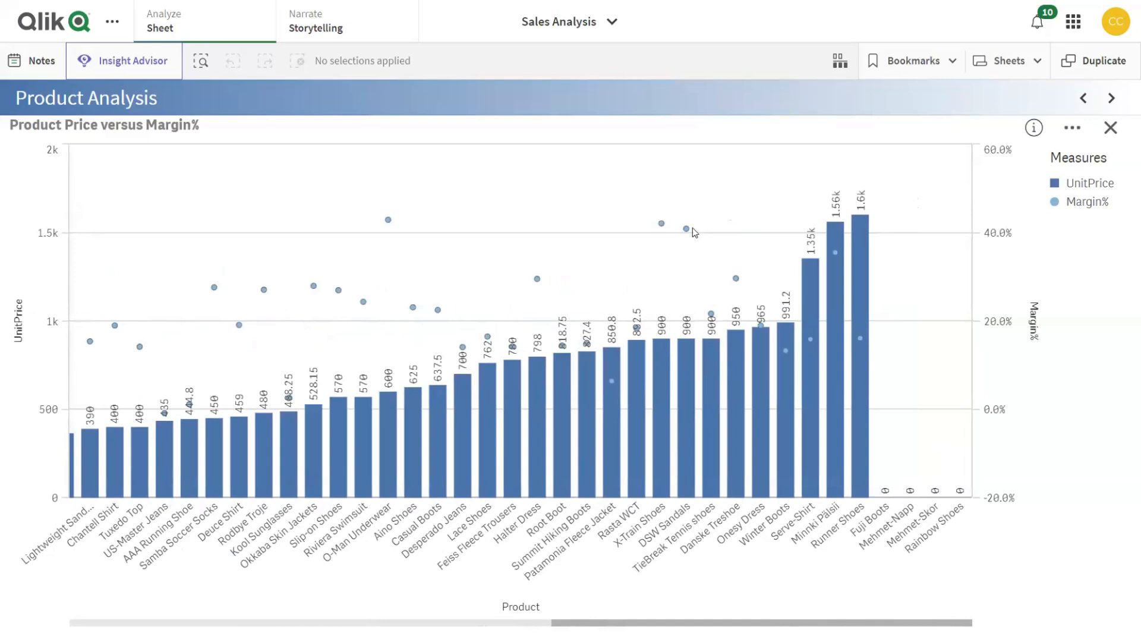
mouse_move(664, 227)
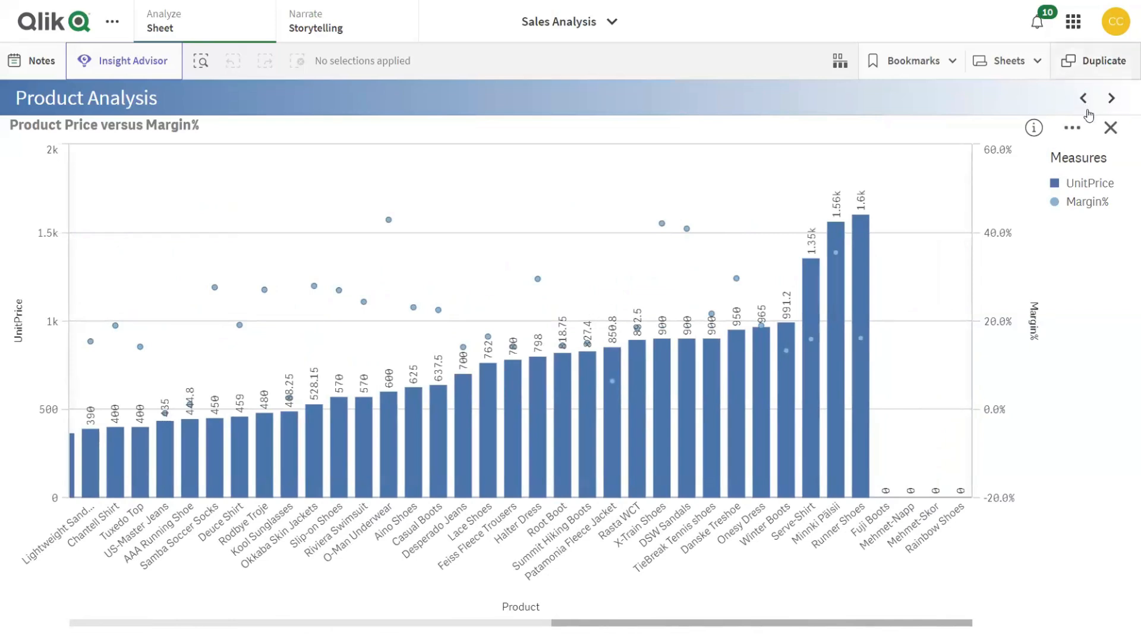
left_click(1112, 131)
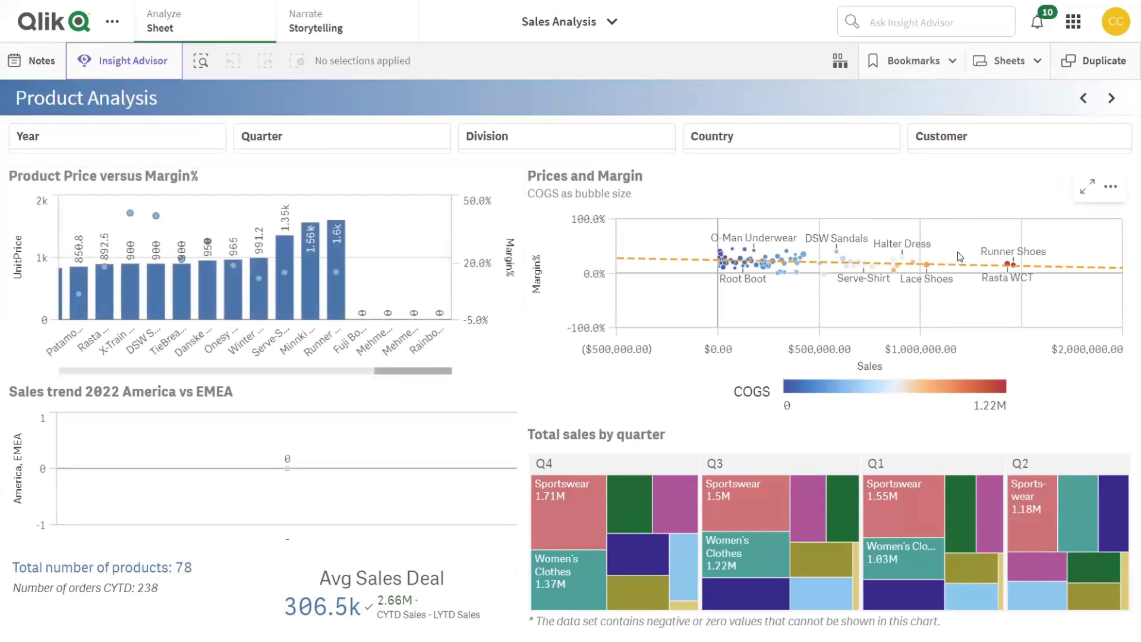
Expand the Prices and Margin scatter plot to full screen and inspect individual product bubbles
left_click(1084, 194)
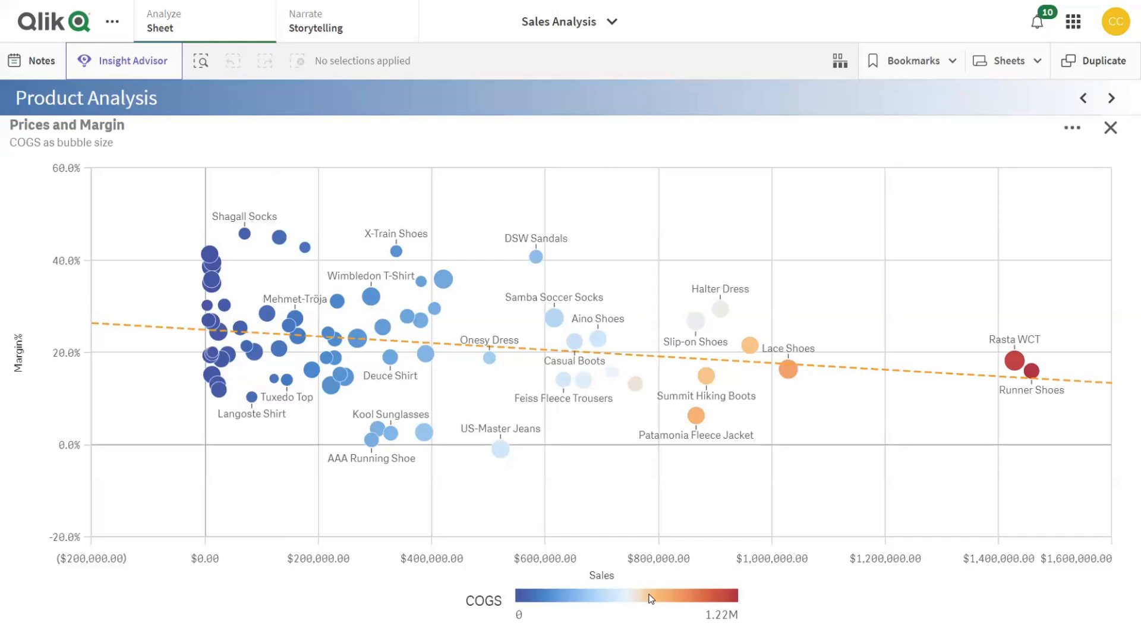
mouse_move(277, 350)
mouse_move(268, 315)
mouse_move(396, 251)
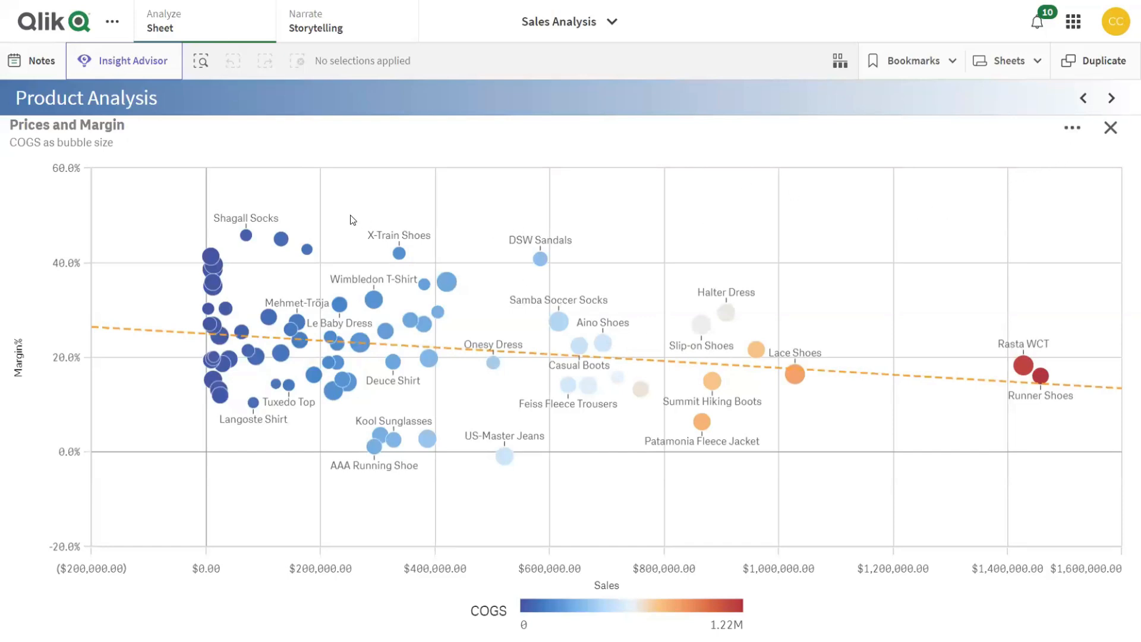
Lasso-select the low-sales, higher-margin products in the Prices and Margin scatter plot, apply the selection and exit full screen
left_click(322, 220)
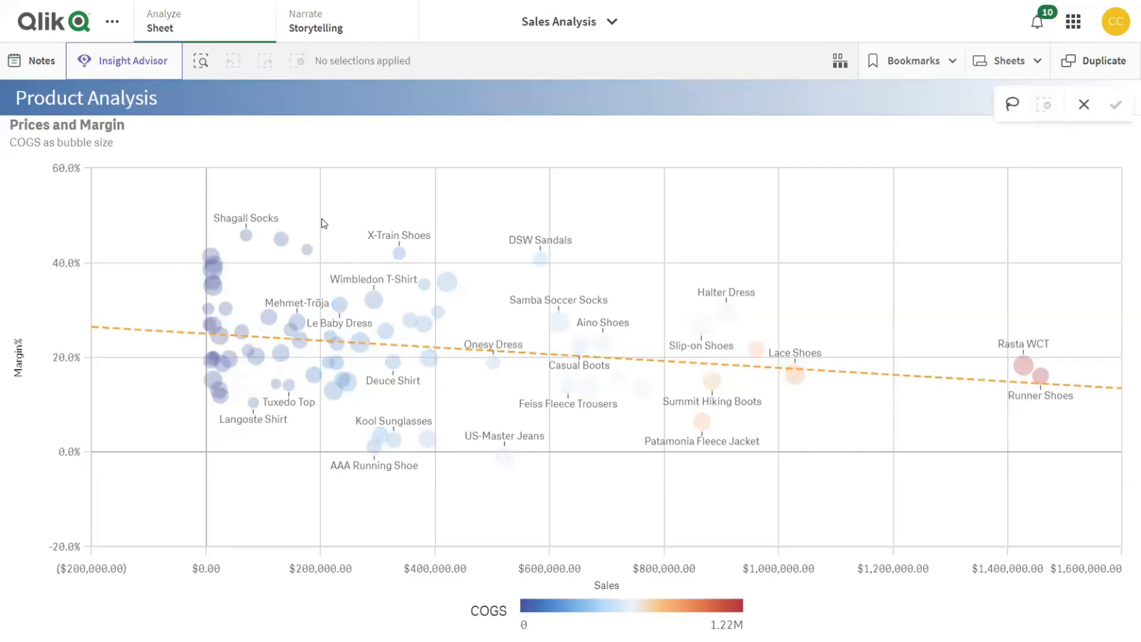
left_click(1014, 111)
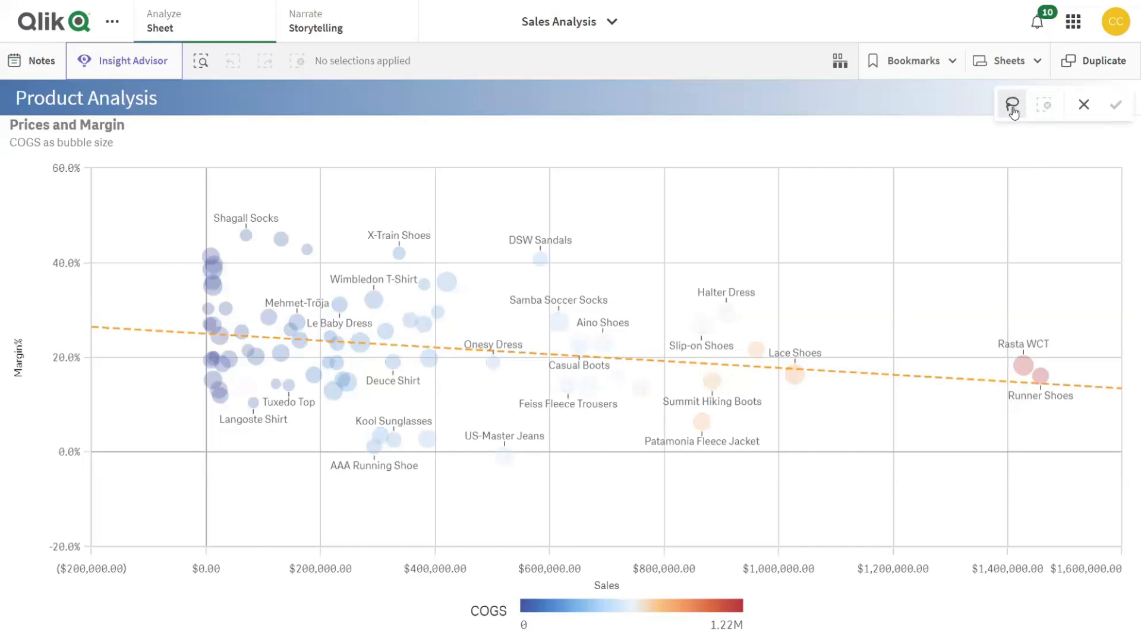
mouse_move(265, 209)
left_mouse_down()
mouse_move(181, 248)
mouse_move(220, 329)
mouse_move(278, 336)
mouse_move(352, 310)
mouse_move(336, 229)
mouse_move(264, 209)
left_mouse_up()
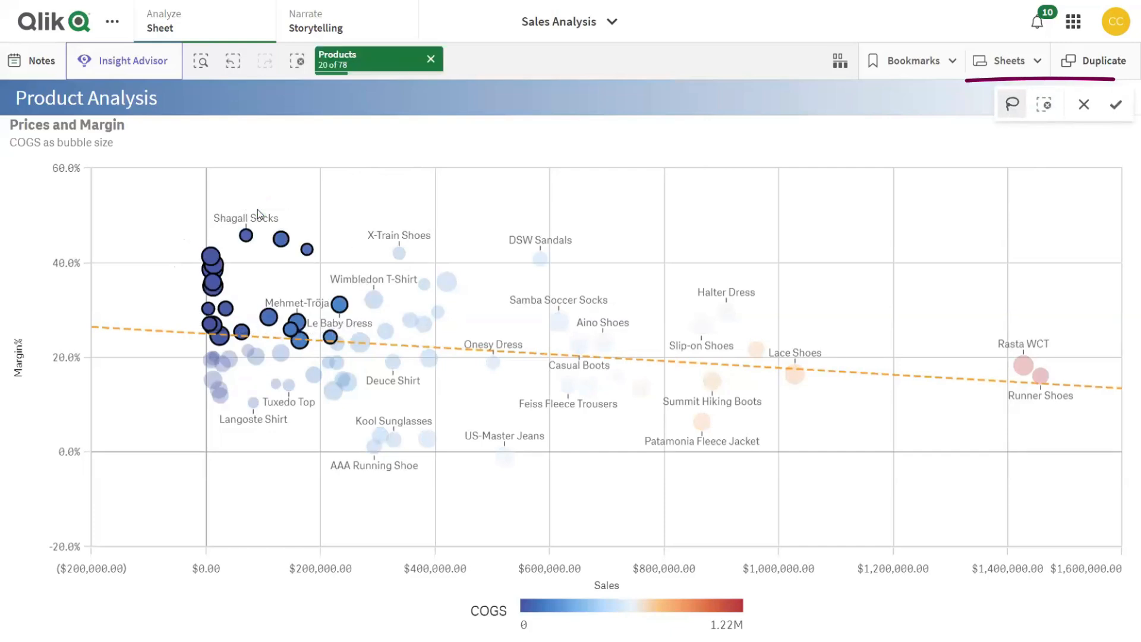
left_click(1115, 106)
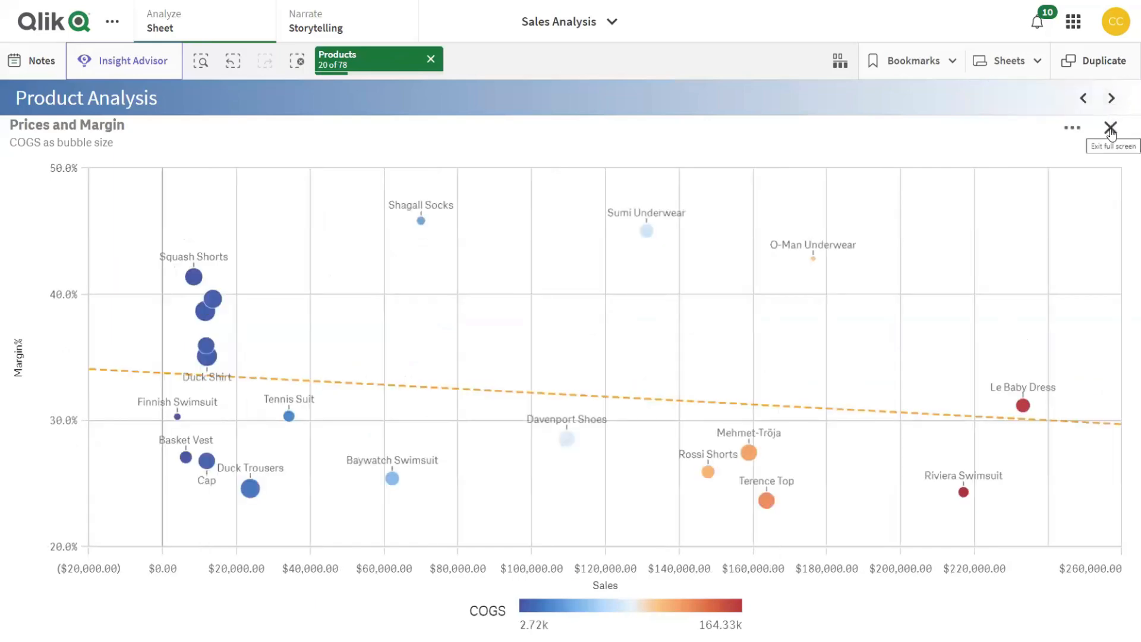
left_click(1110, 129)
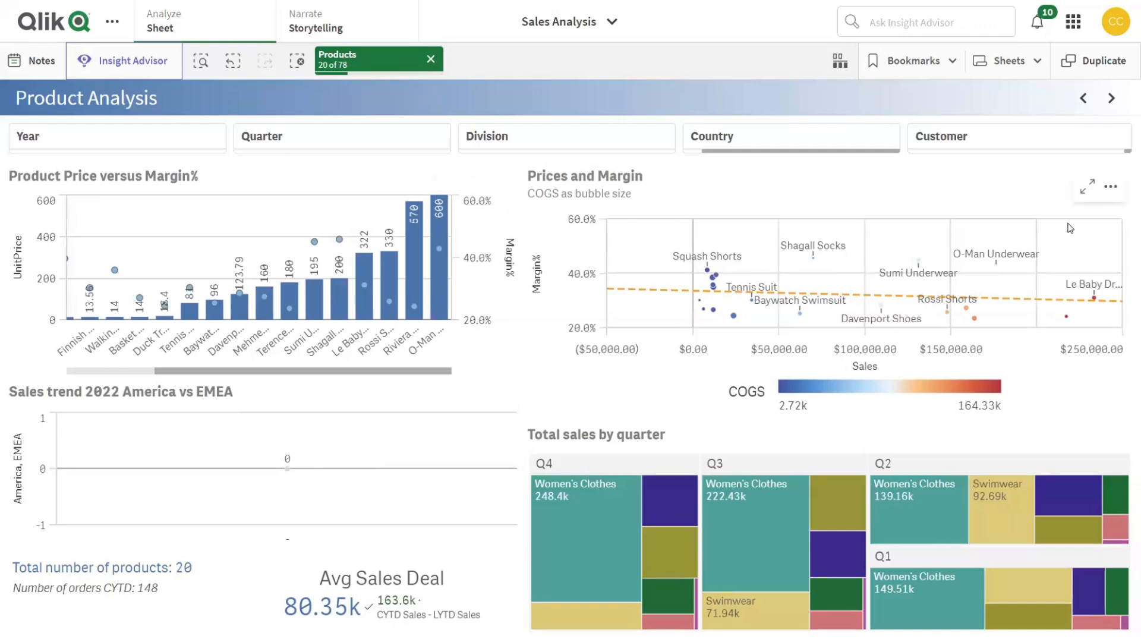
Select Shagall Socks in the full-screen Prices and Margin scatter plot, apply the selection and return to the sheet
left_click(1085, 196)
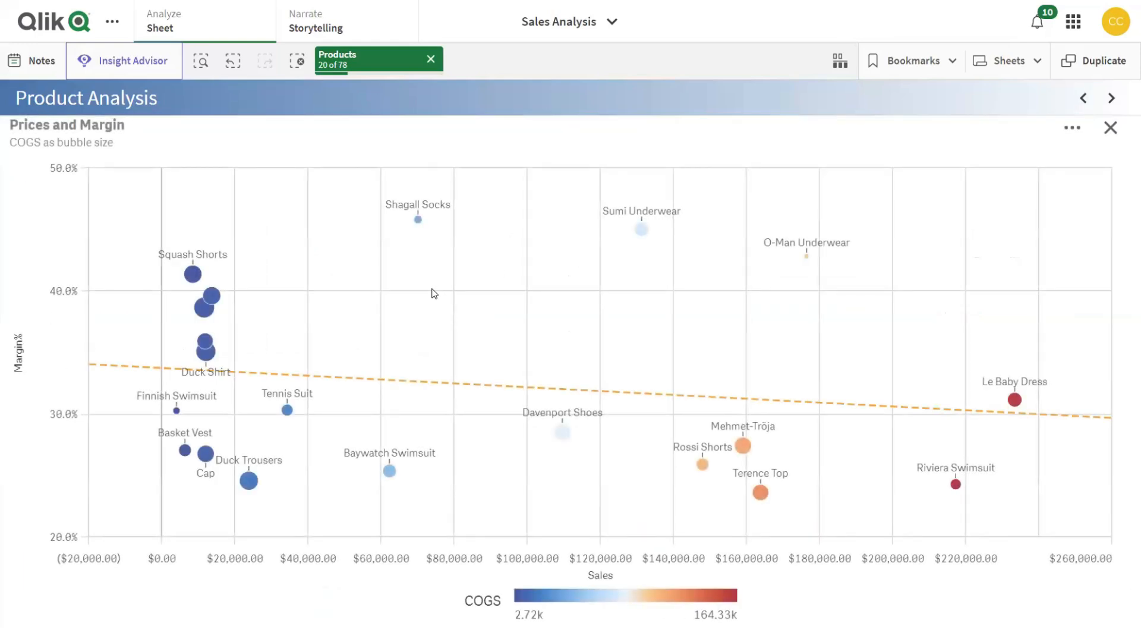
left_click(418, 219)
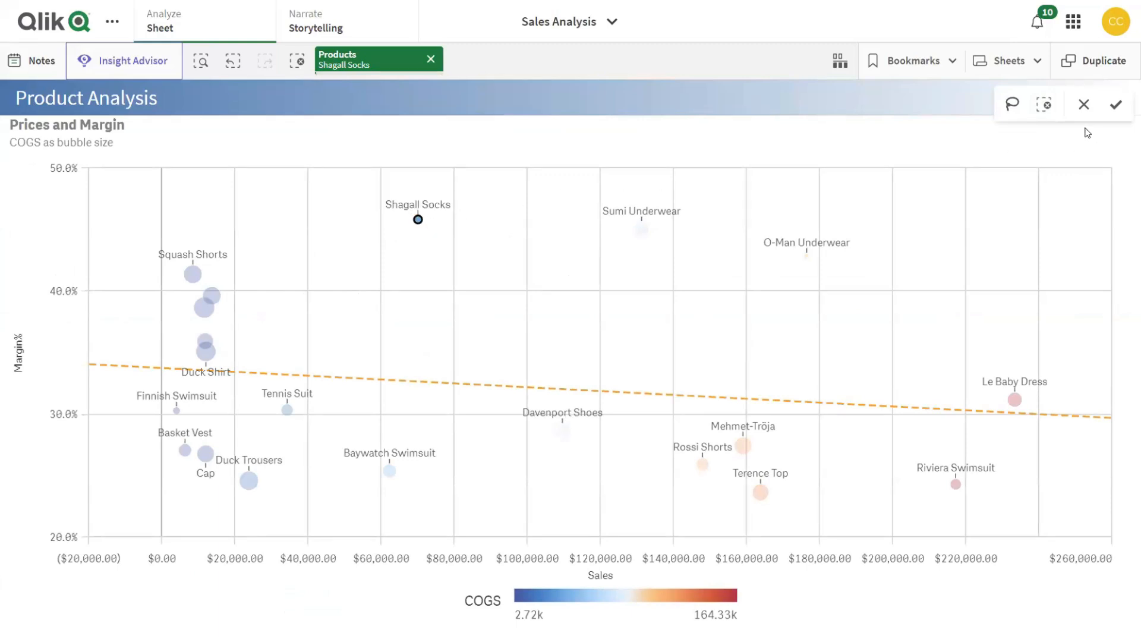
left_click(1117, 106)
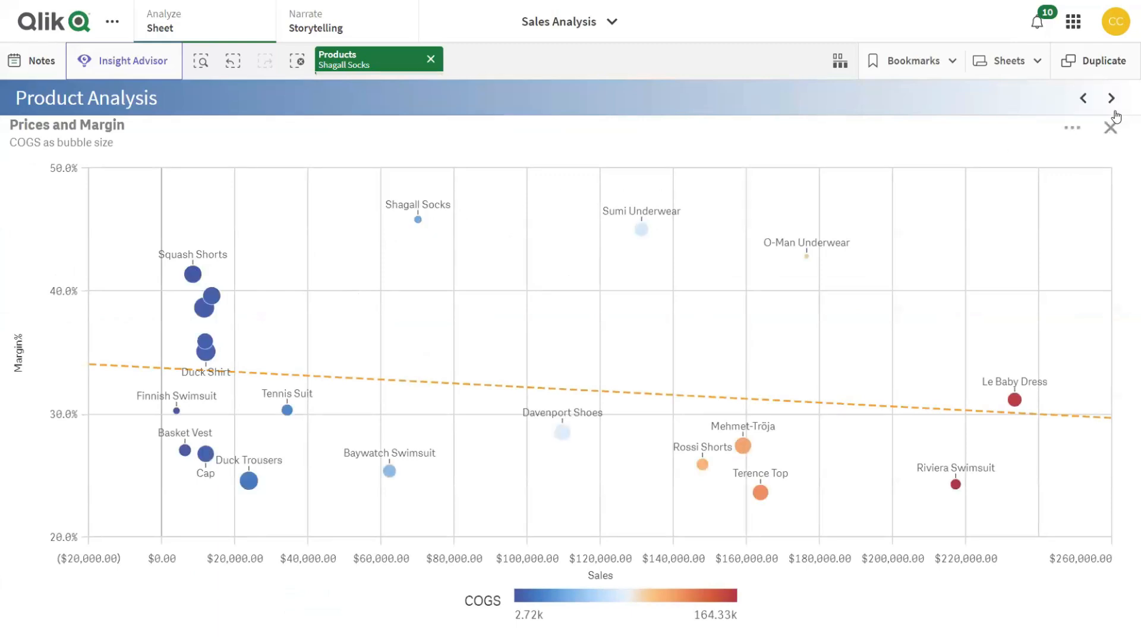
left_click(1112, 128)
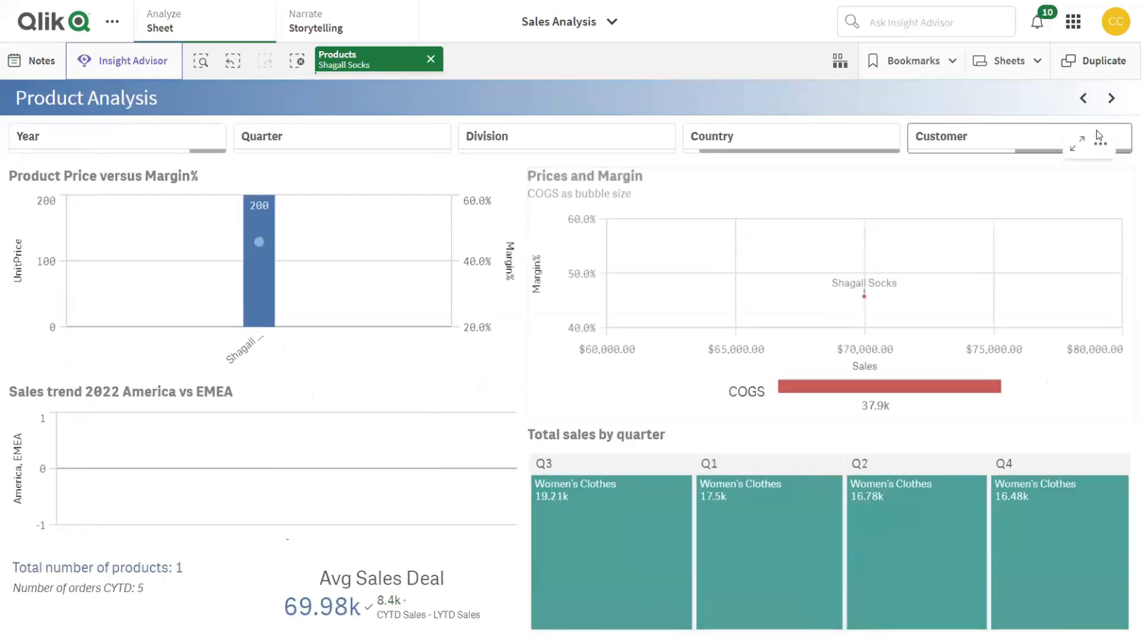
Go to the Customers sheet and expand its customer map to full screen
left_click(1036, 68)
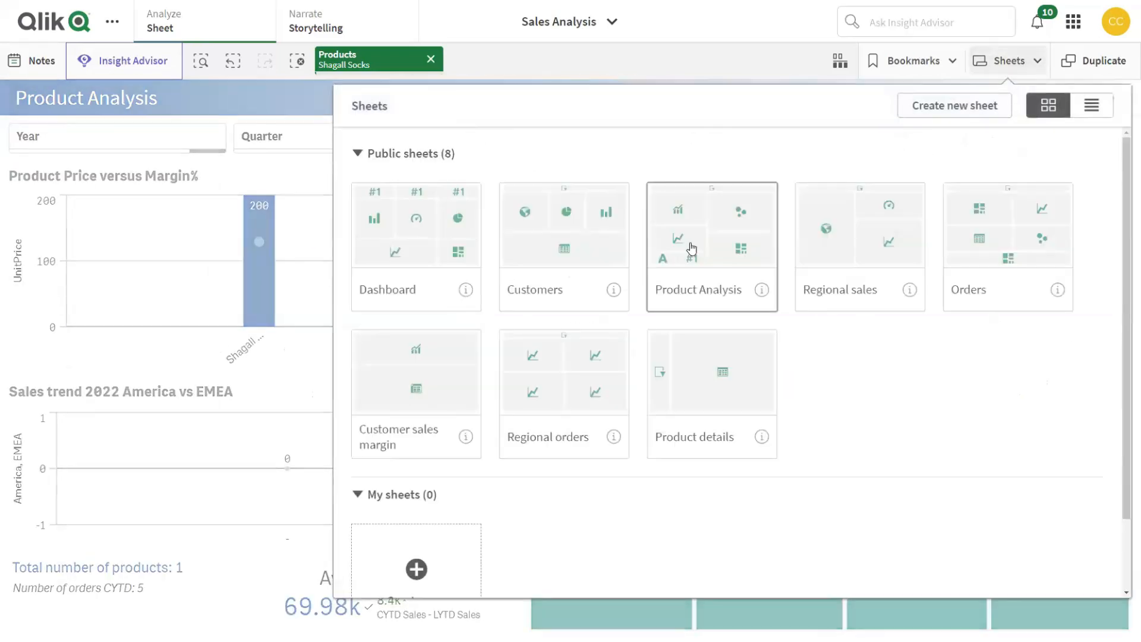
left_click(573, 225)
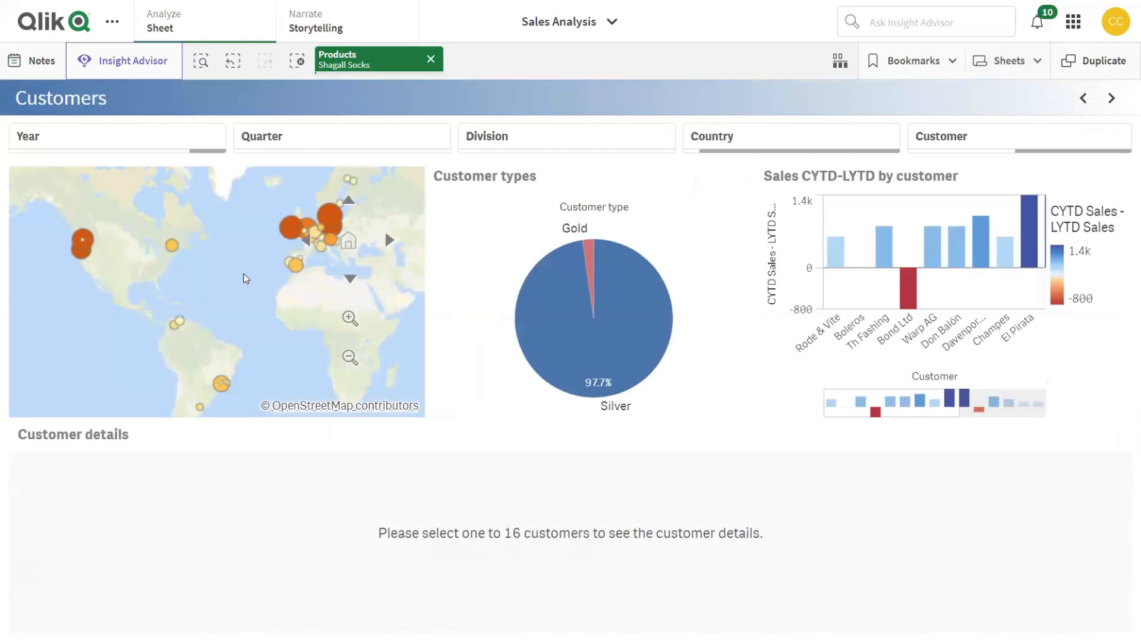
left_click(377, 185)
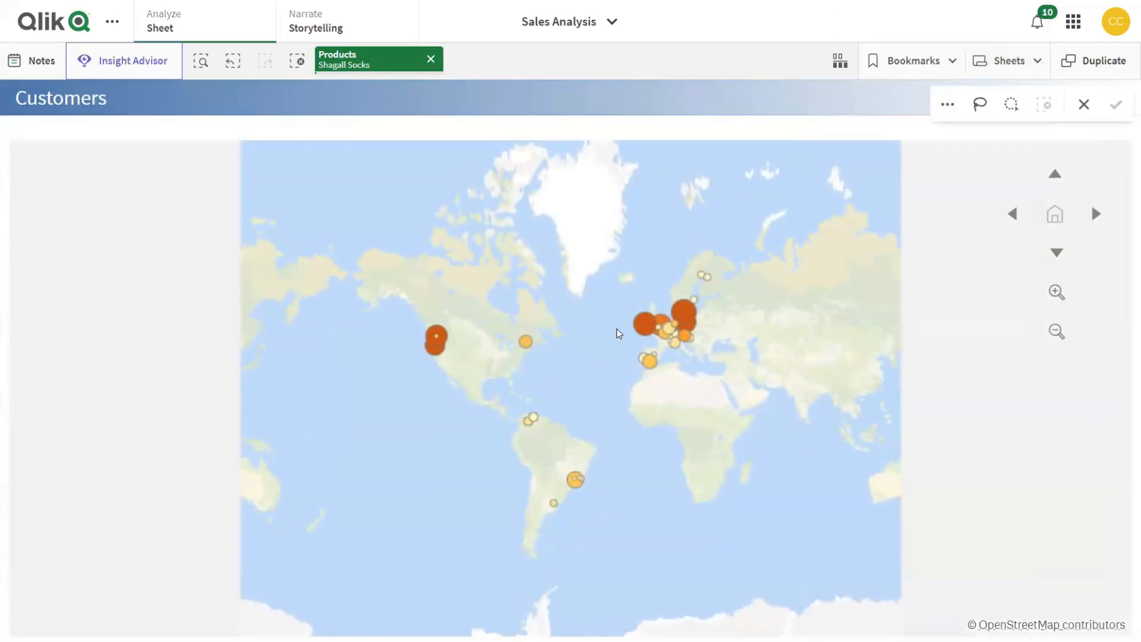
left_click(1054, 292)
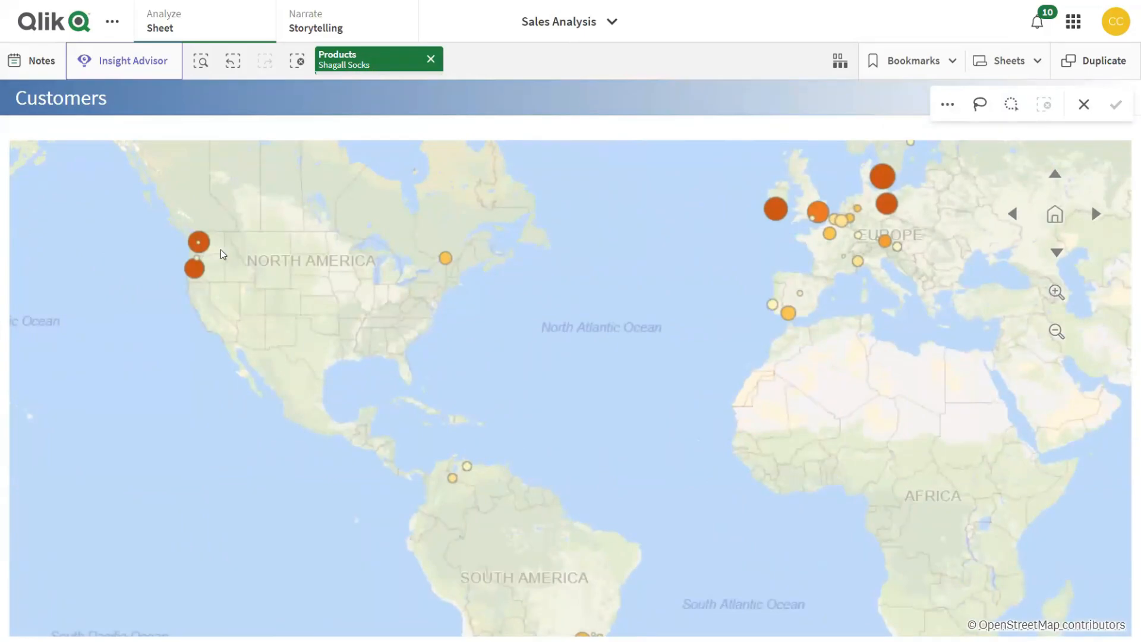
Select the map bubbles of Kirkland, Eugene, Cork, London, Berlin and København, apply the selection and exit full screen
left_click(205, 246)
left_click(195, 269)
left_click(777, 210)
left_click(819, 213)
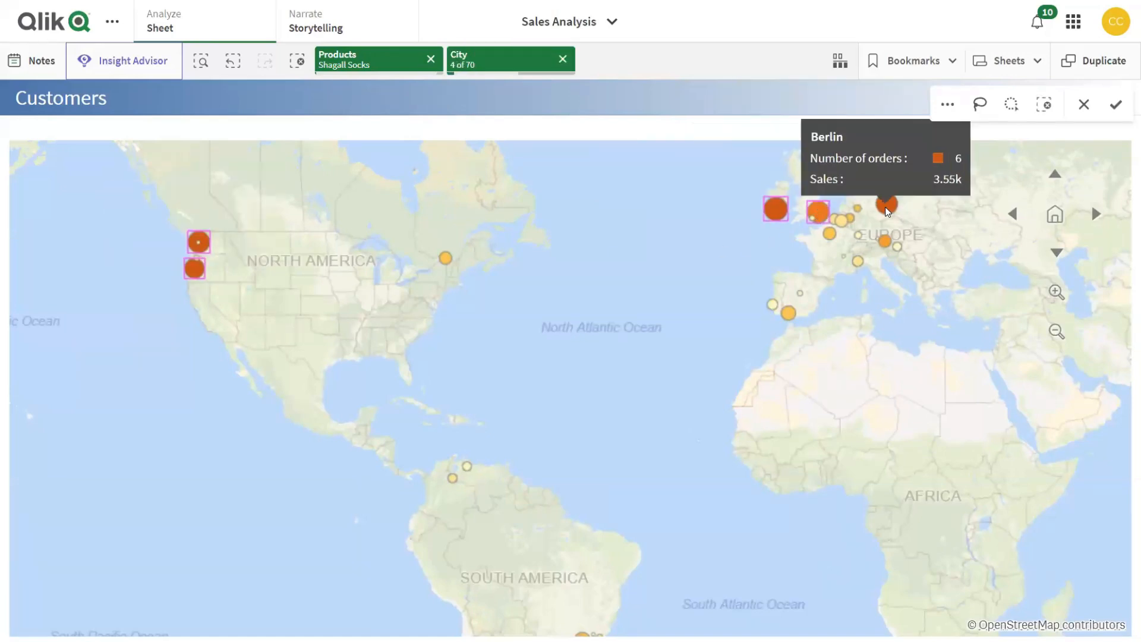
left_click(888, 205)
left_click(884, 178)
left_click(1115, 104)
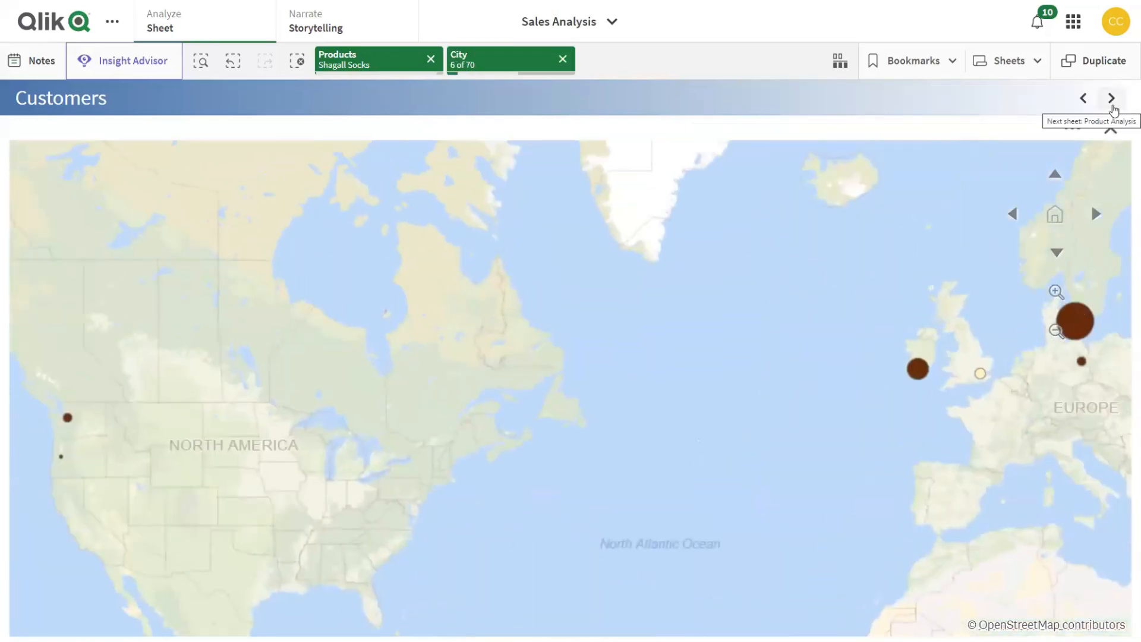
left_click(1110, 128)
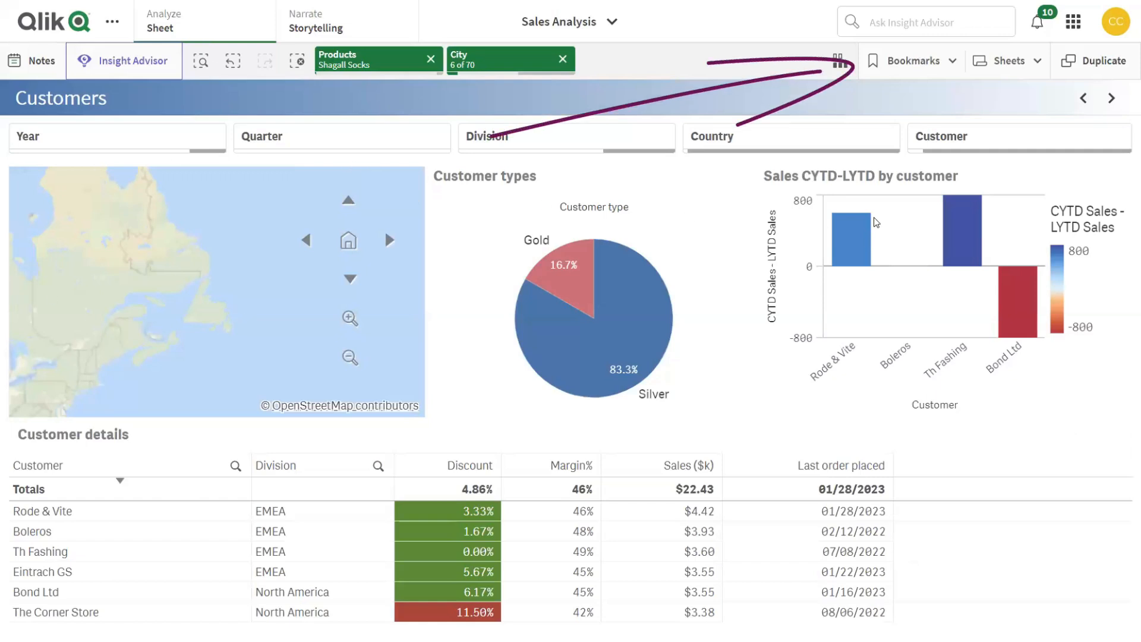
Save the current selections as a bookmark titled "Shagall socks customers" and close the bookmark list
left_click(948, 62)
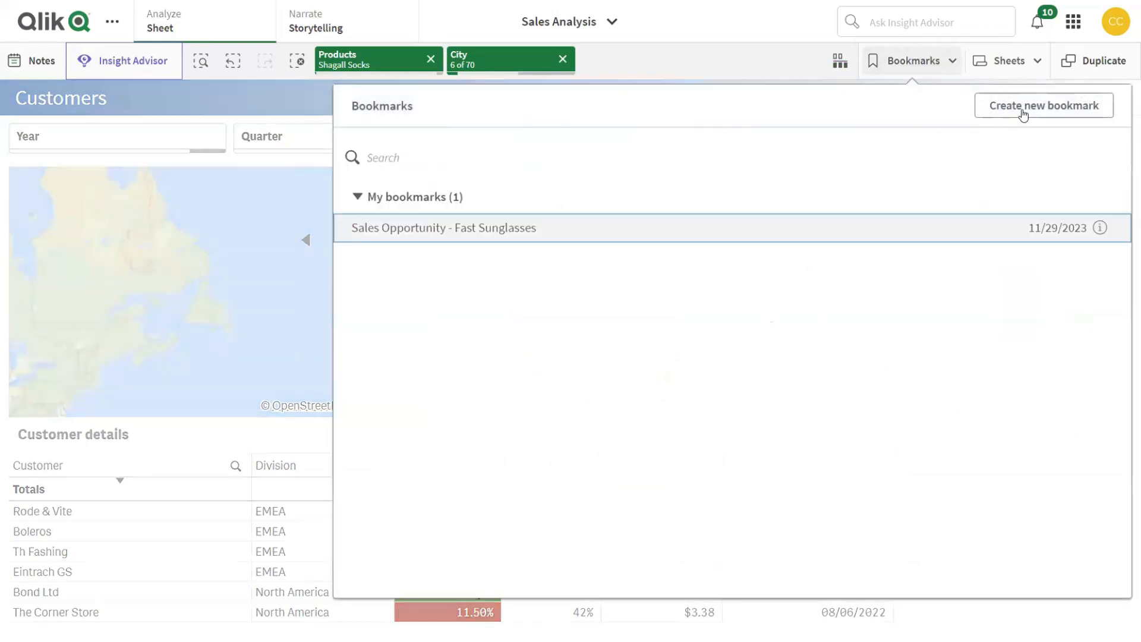
left_click(1025, 108)
type("Shagall socks customers")
left_click(797, 510)
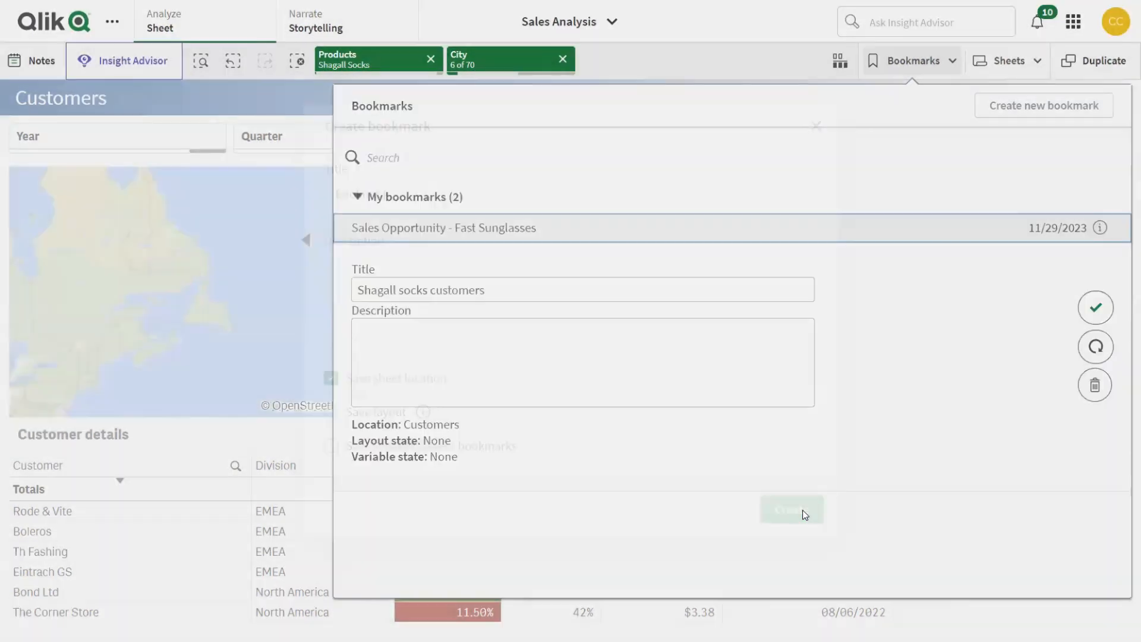
left_click(1097, 307)
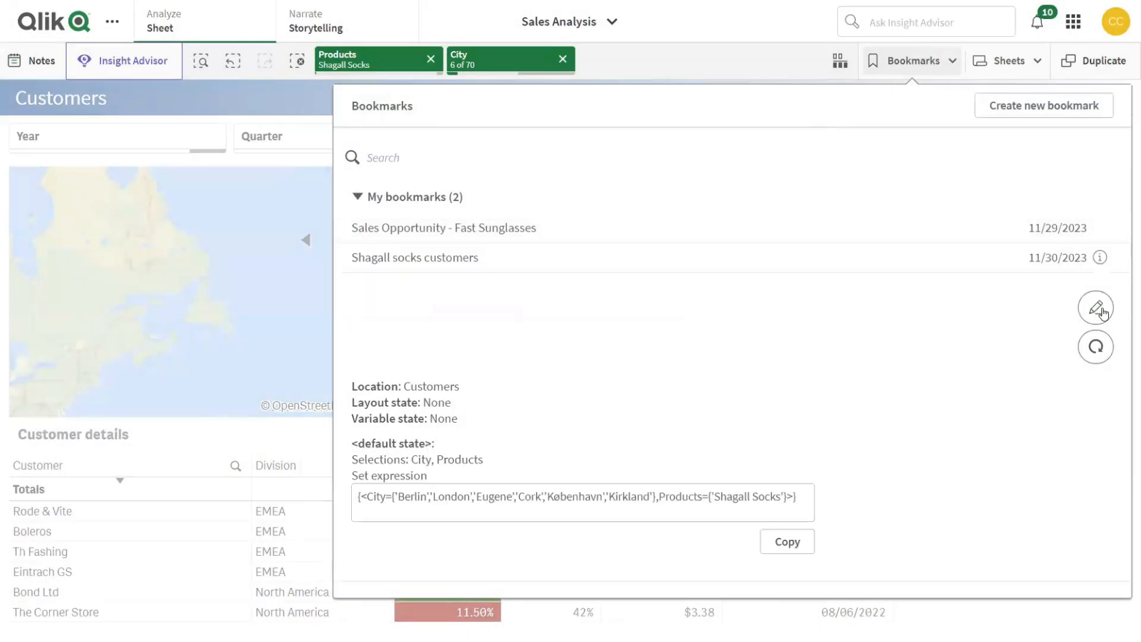
left_click(269, 87)
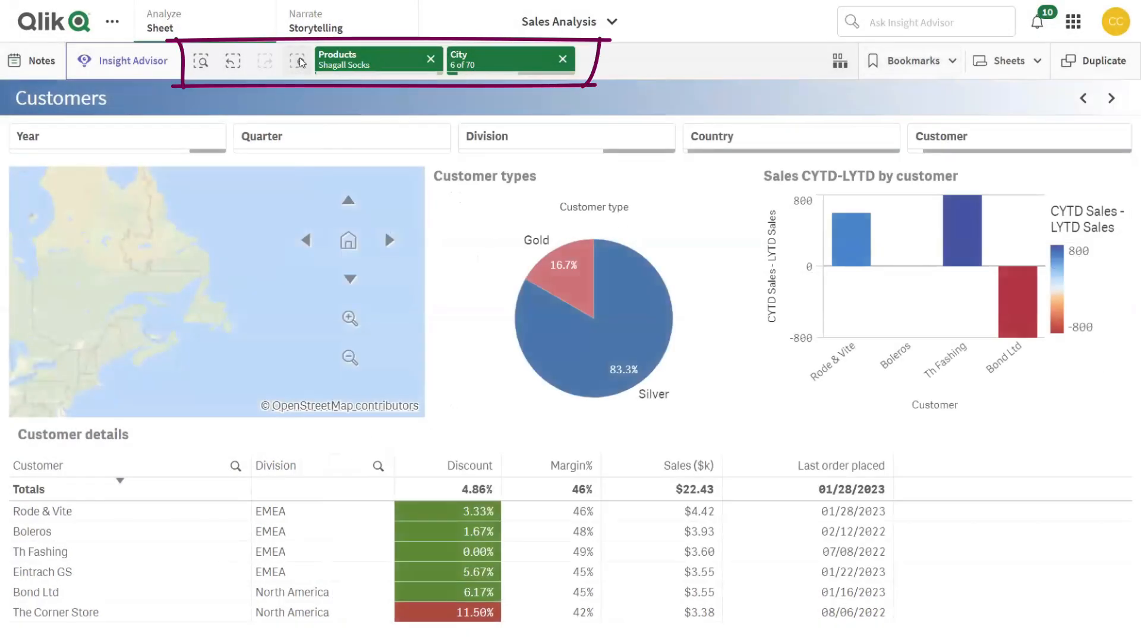
Clear all selections and restore them by applying the "Shagall socks customers" bookmark
left_click(298, 60)
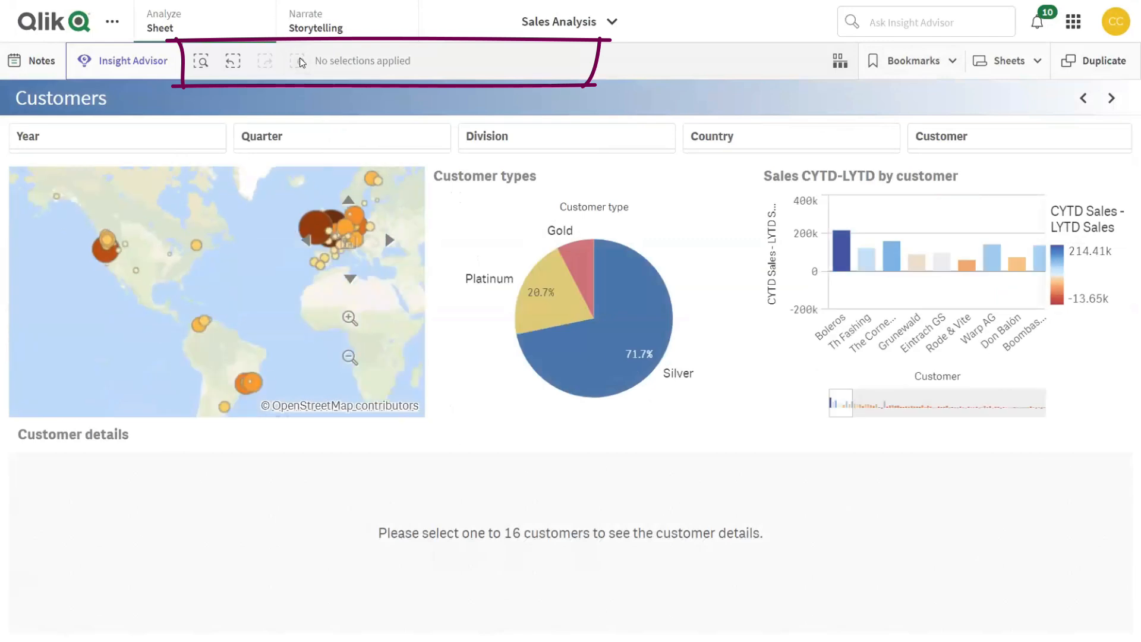
left_click(914, 60)
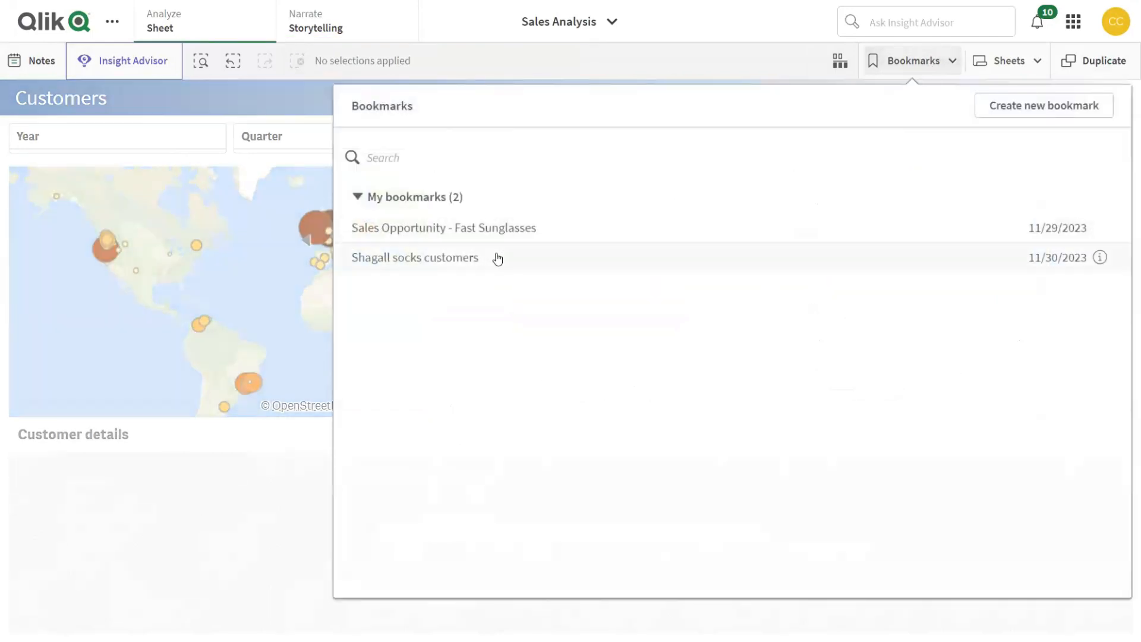
left_click(497, 257)
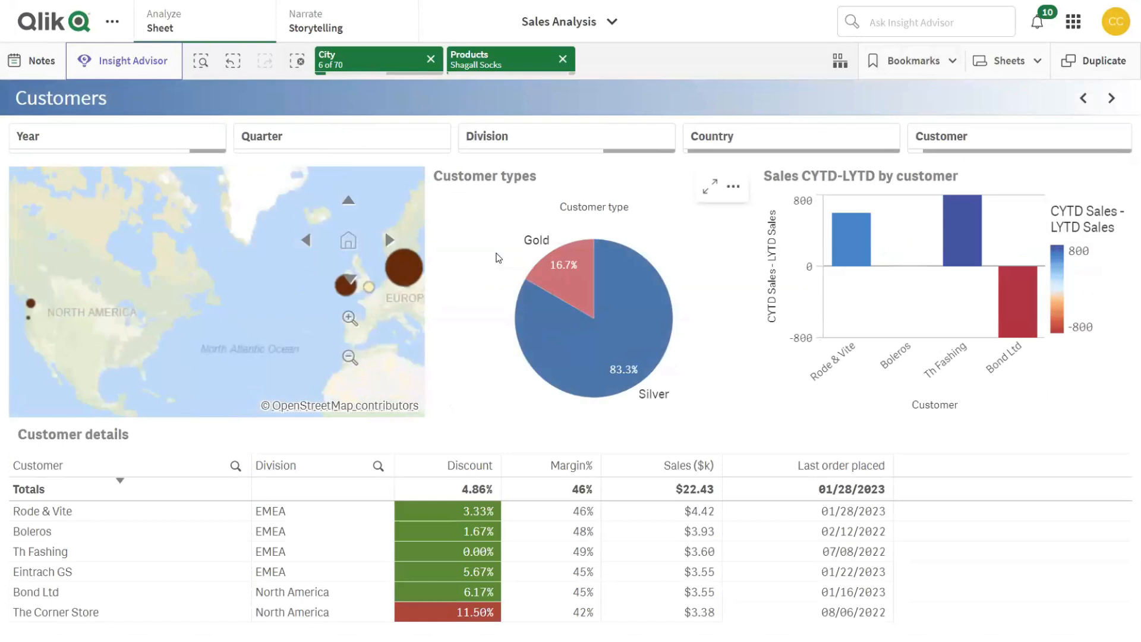
Step back once in the selection history and go to the Regional sales sheet
left_click(232, 60)
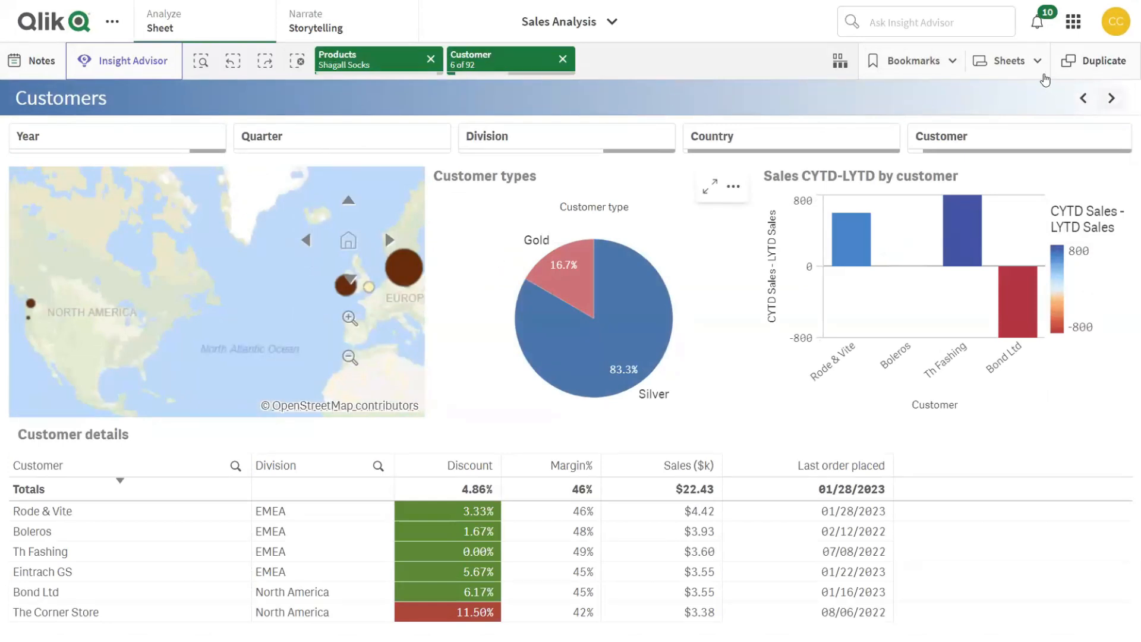
left_click(1019, 61)
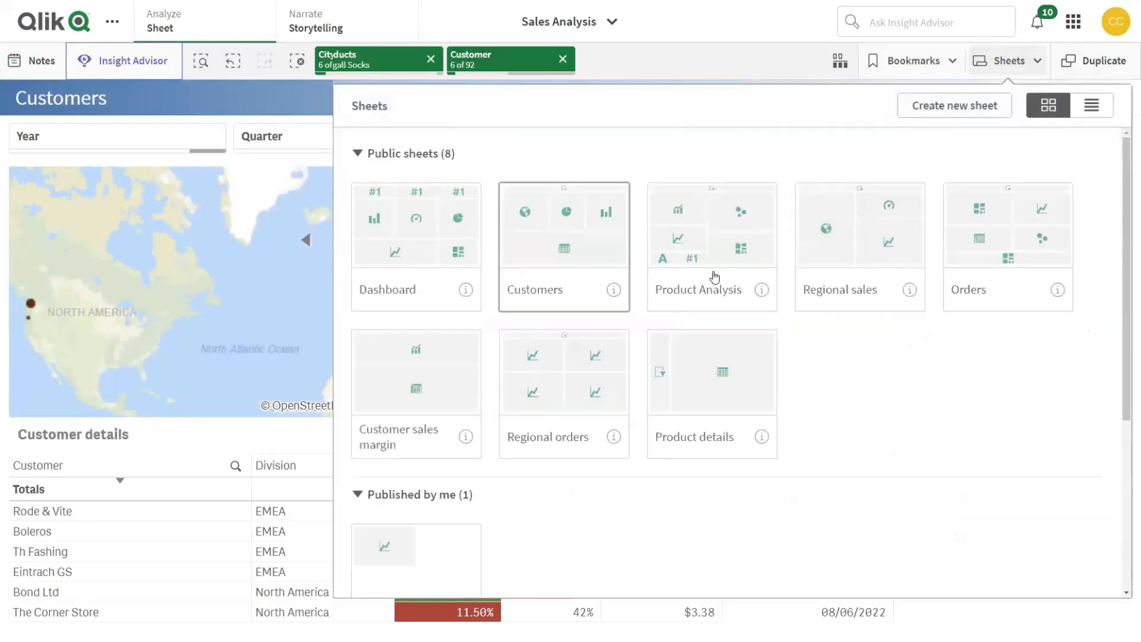
left_click(844, 241)
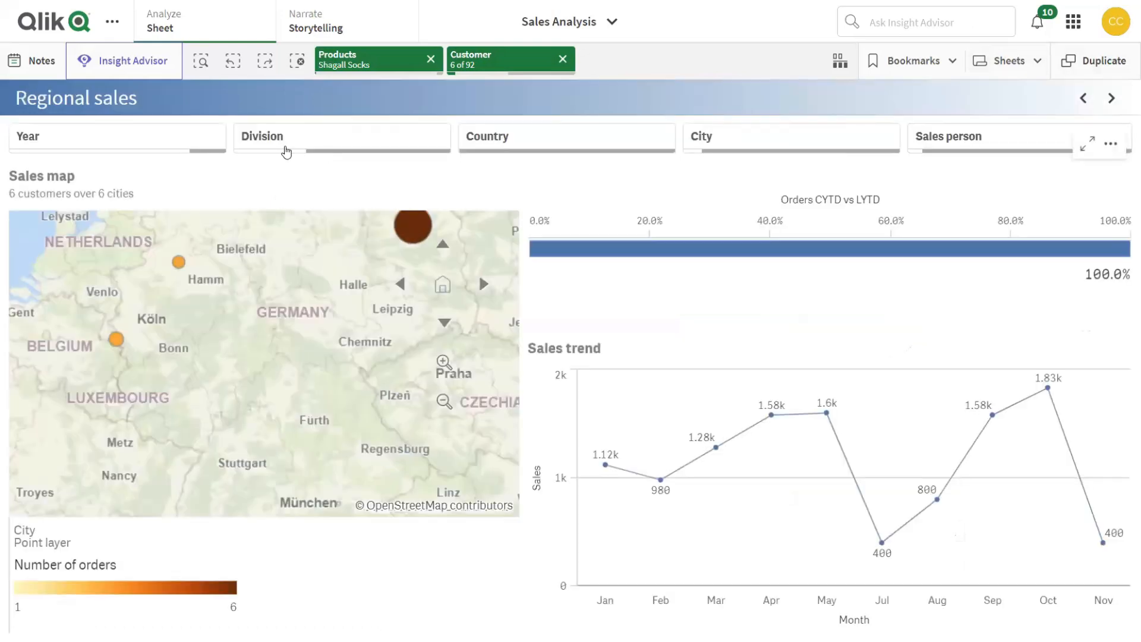
Replace the current selections with Germany in the Country filter and review the Sales person list
left_click(661, 138)
type("germ")
left_click(616, 242)
left_click(649, 175)
left_click(987, 137)
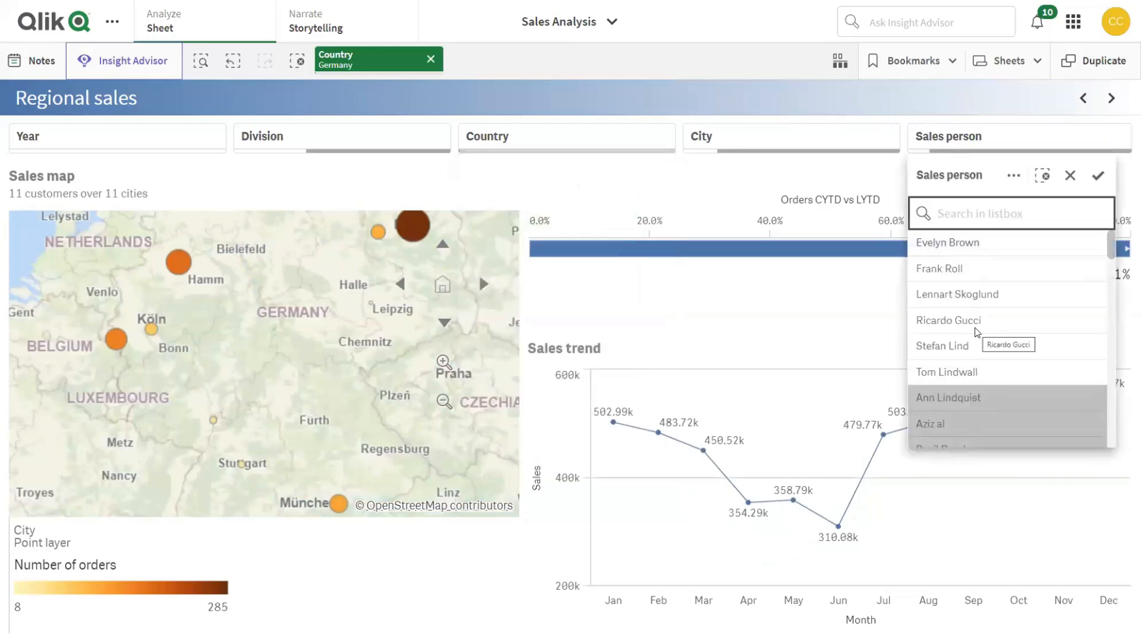
Add Austria to the Country selection, apply it and check which sales persons are possible
left_click(549, 134)
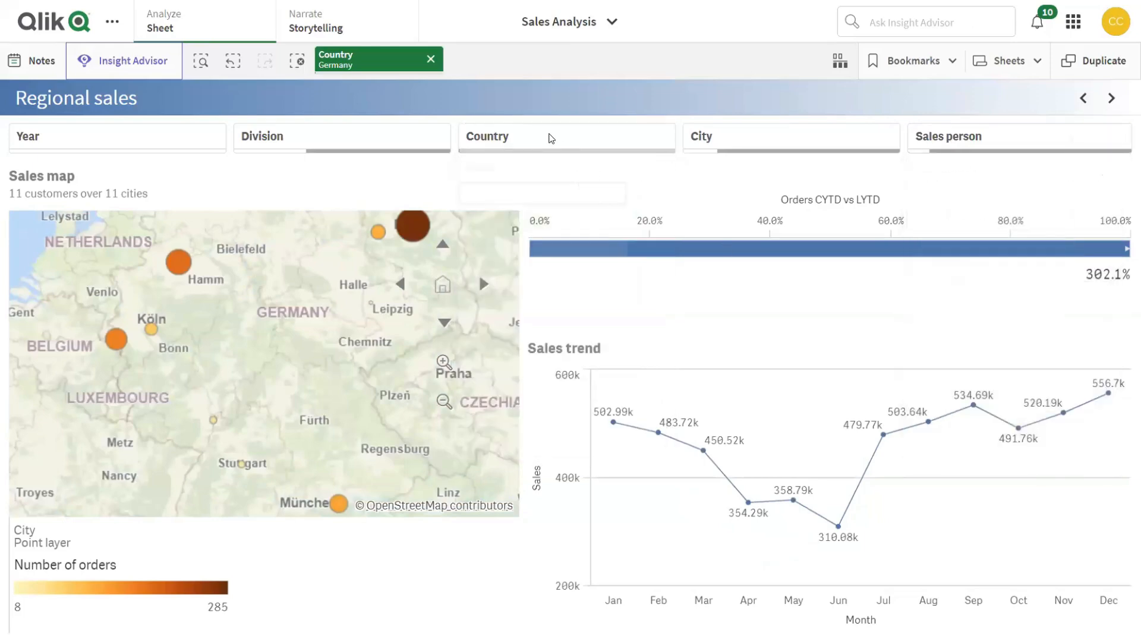
type("austr")
left_click(483, 283)
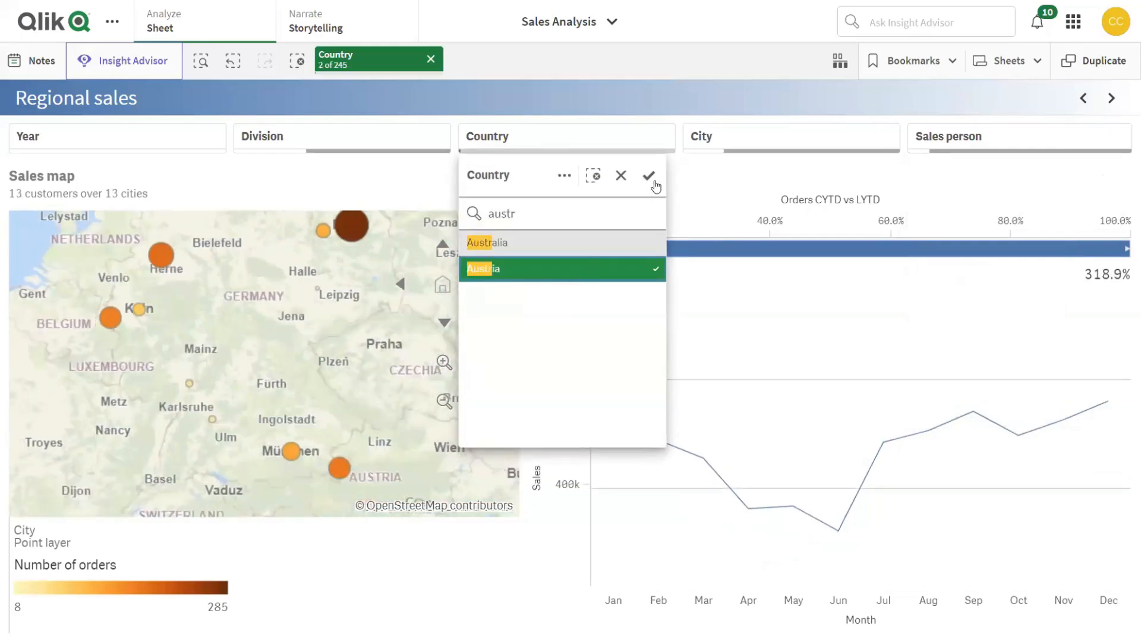
left_click(648, 175)
left_click(952, 146)
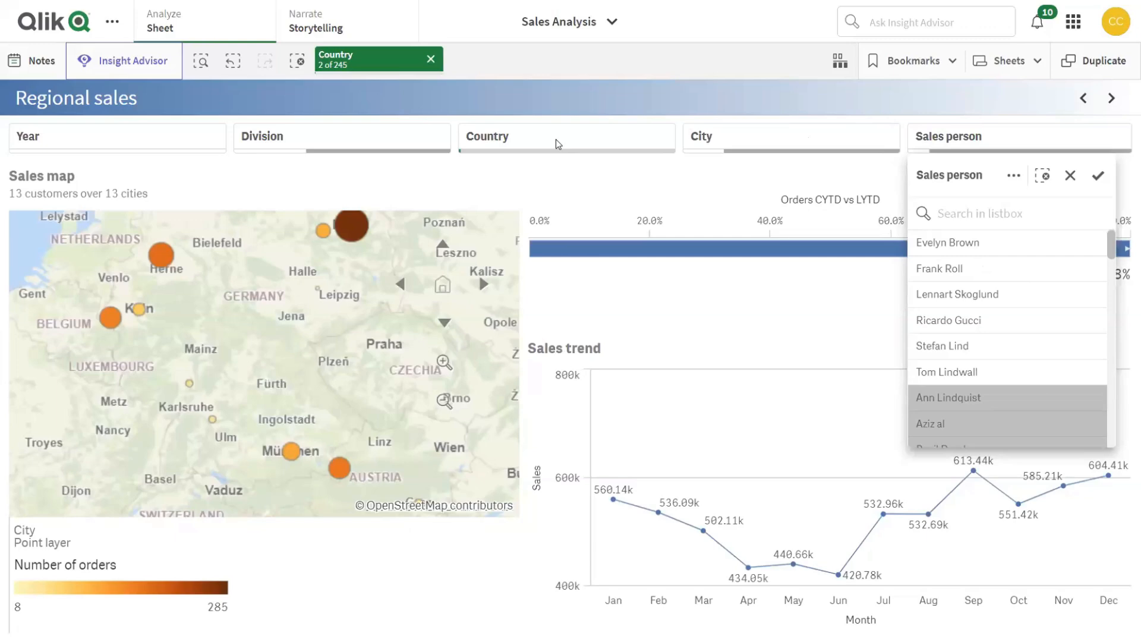
Undo the addition of Austria and check the selected value in the Country list
left_click(559, 144)
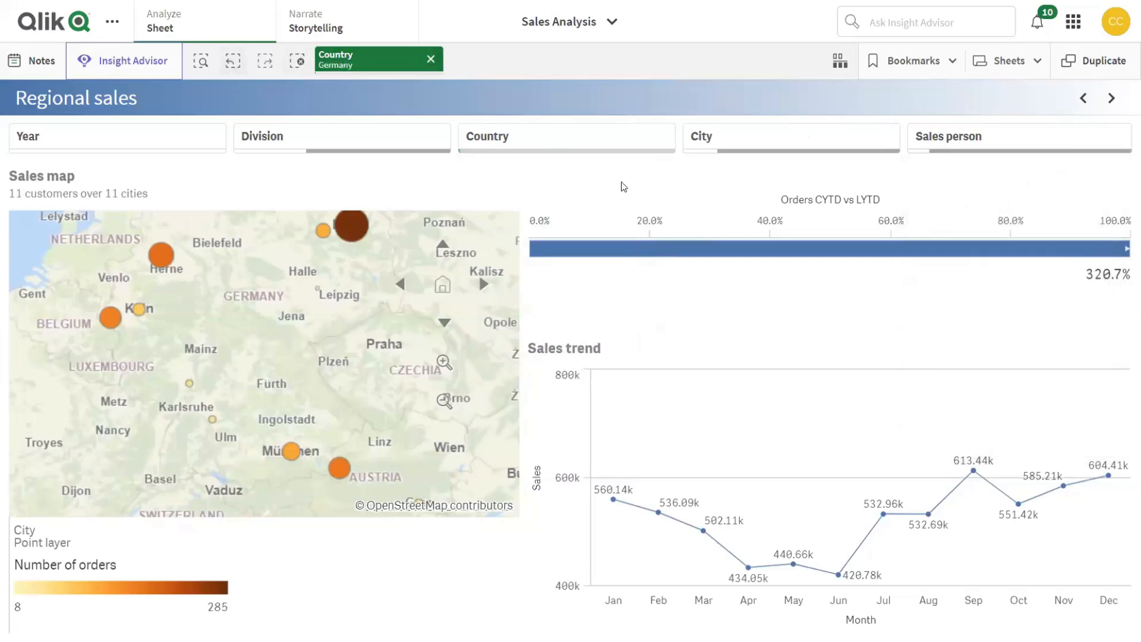
left_click(583, 145)
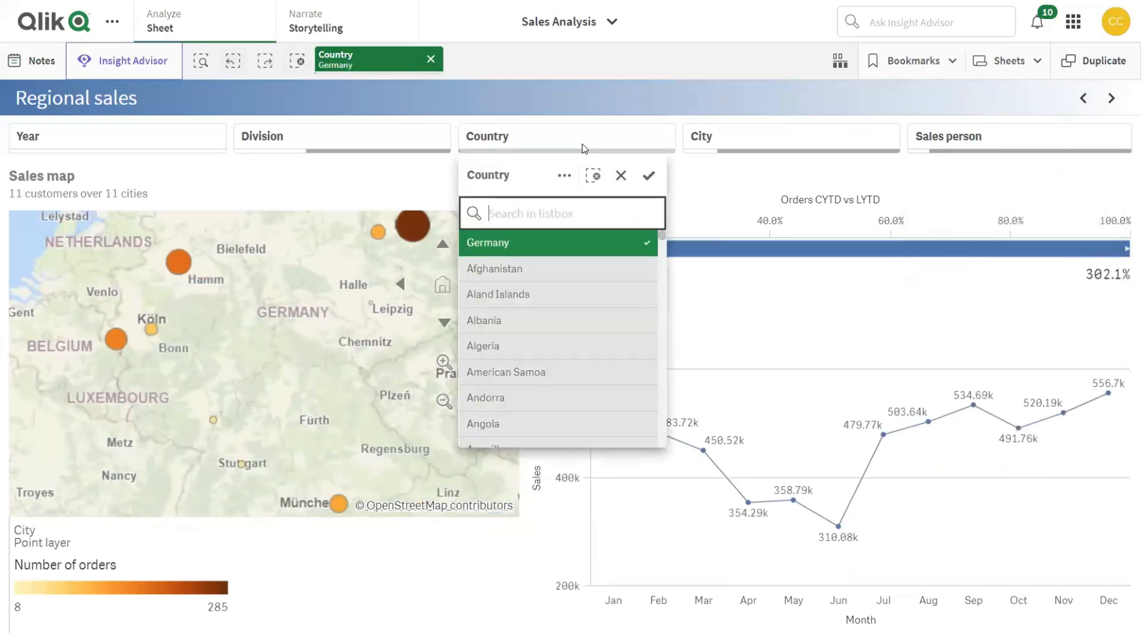
left_click(937, 144)
Select all possible values in the Sales person filter and apply the selection
left_click(937, 144)
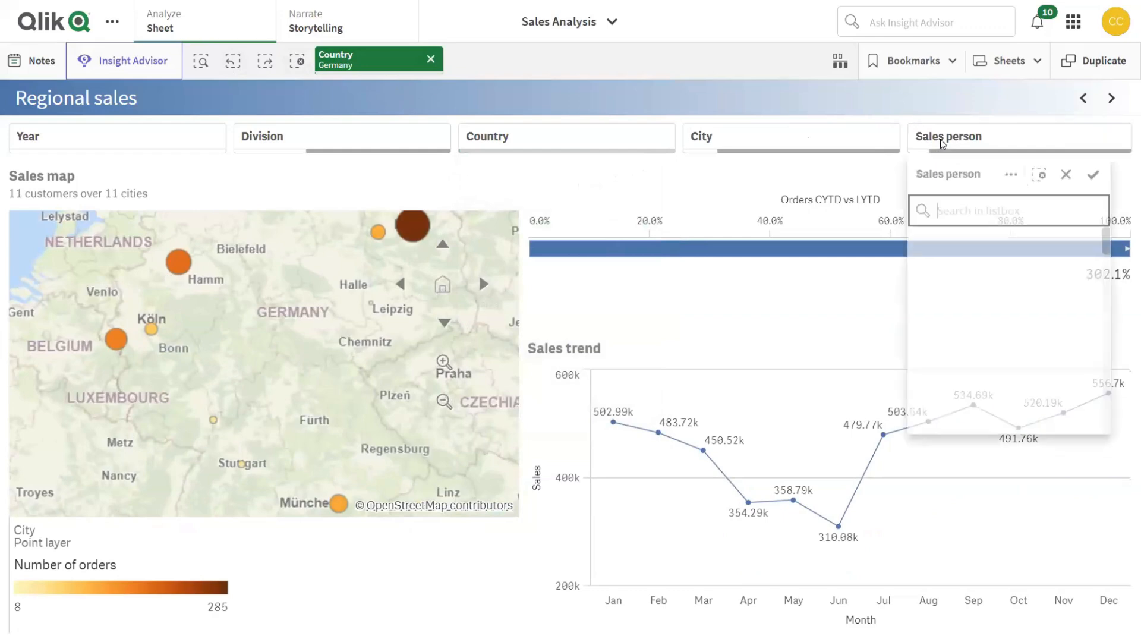
left_click(1014, 176)
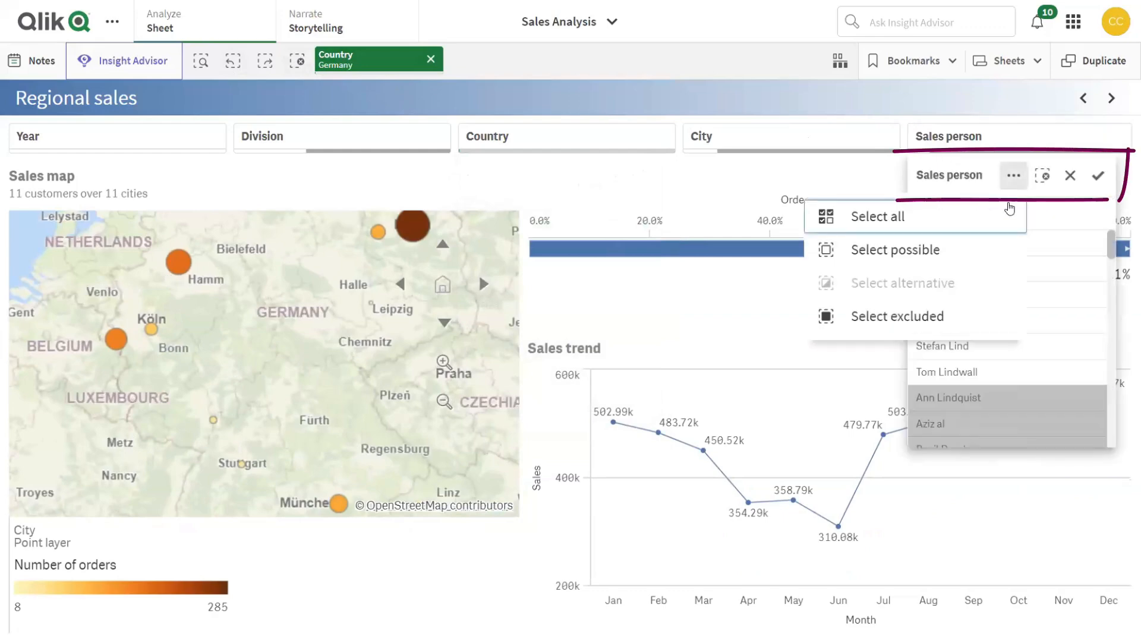
left_click(971, 259)
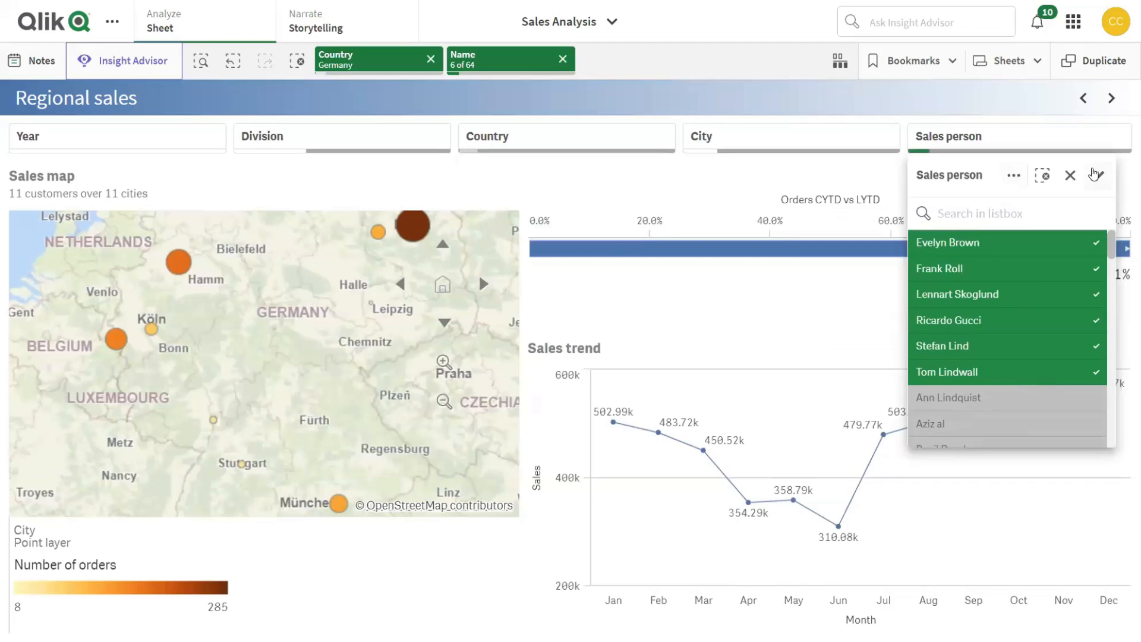
left_click(1096, 175)
Deselect Germany in the Country filter, select Austria instead and apply the selection
left_click(505, 142)
left_click(498, 243)
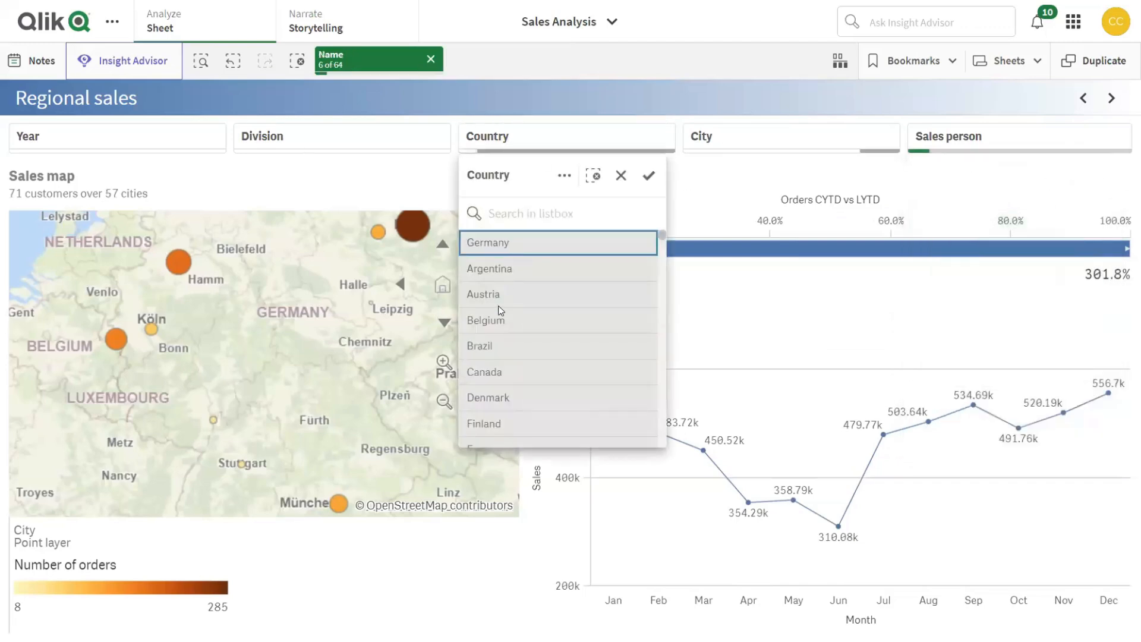
left_click(498, 294)
left_click(649, 175)
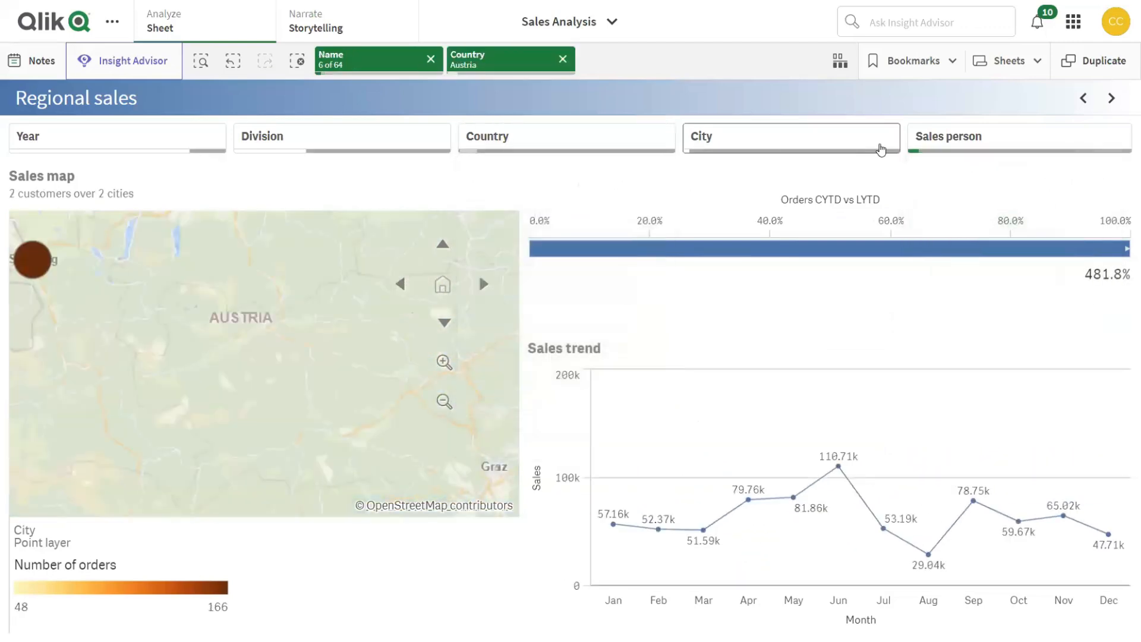
Review the Sales person list and its selection options, and step back to the previous Country selection
left_click(967, 136)
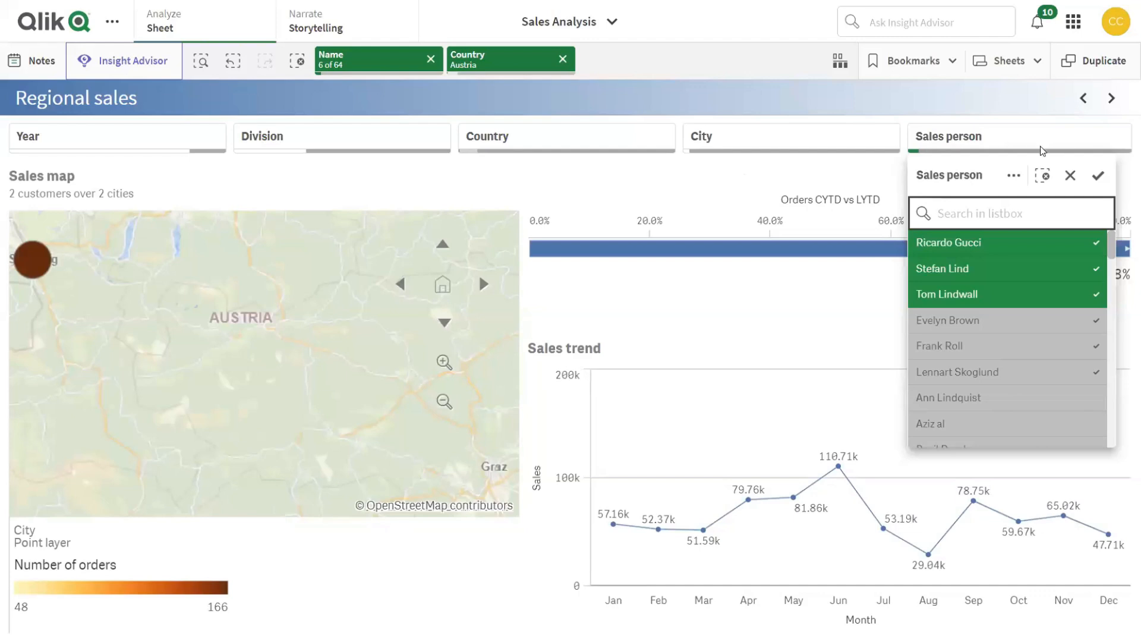
left_click(1015, 177)
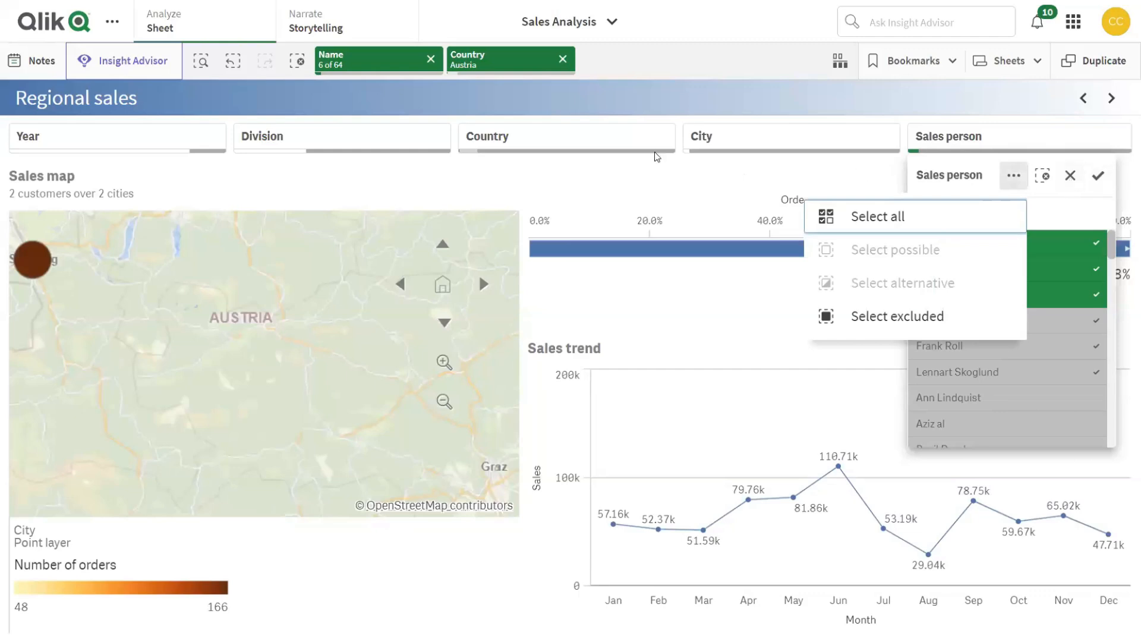
left_click(233, 61)
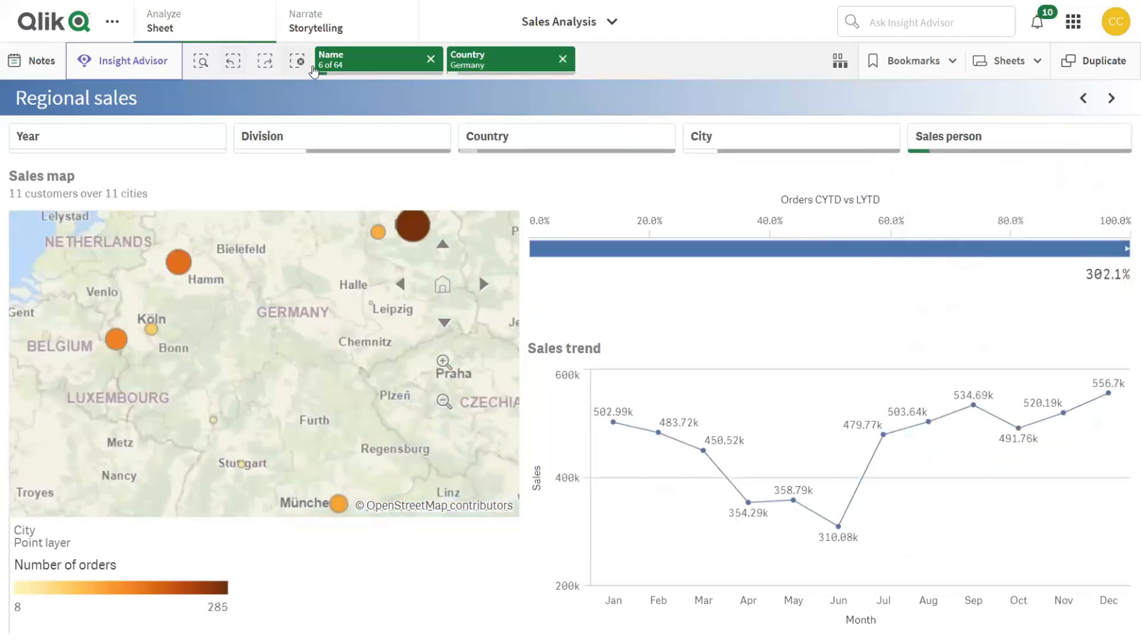
Clear the Name selection and check the Country list with Germany selected
left_click(431, 59)
left_click(527, 132)
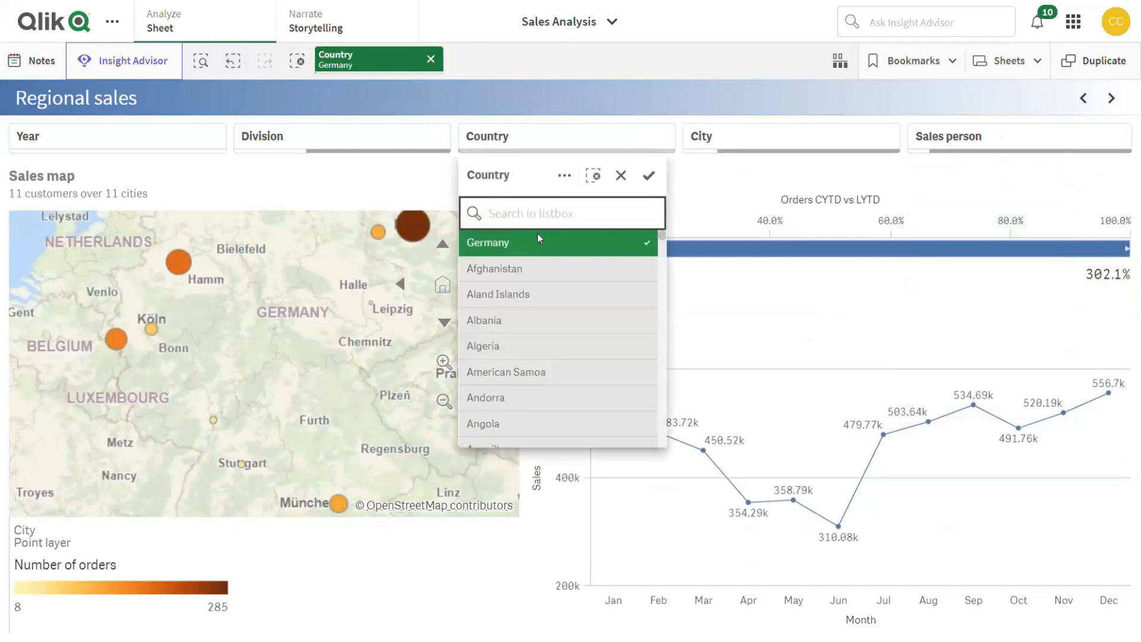
left_click(1005, 137)
Select the fifth sales person in the Sales person filter and apply the selection
left_click(994, 139)
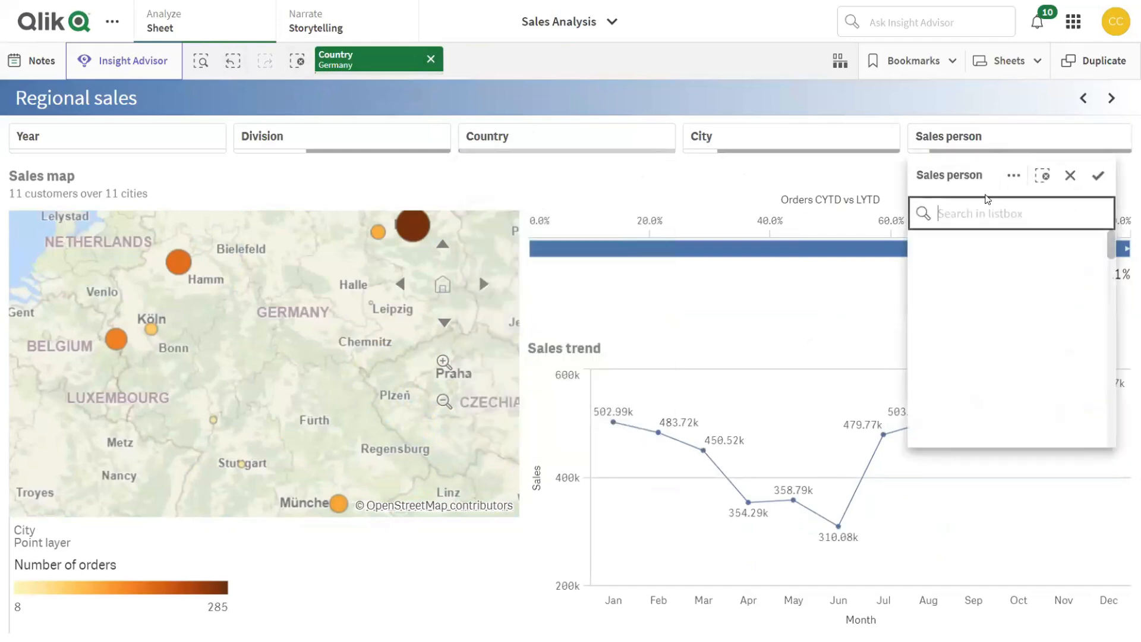
left_click(1014, 176)
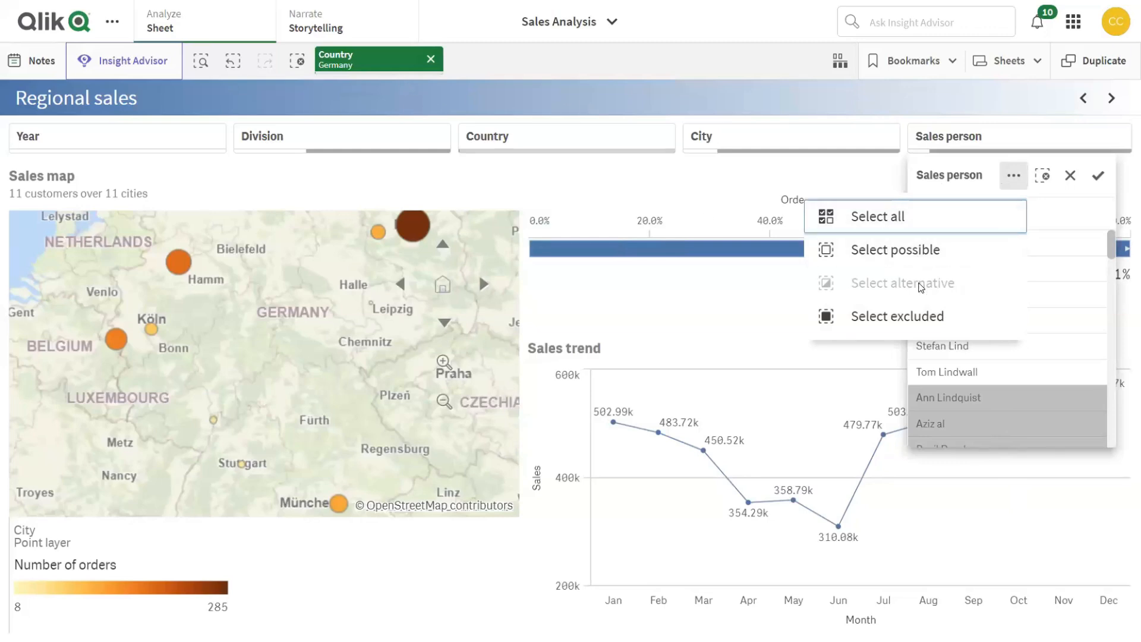
left_click(1040, 350)
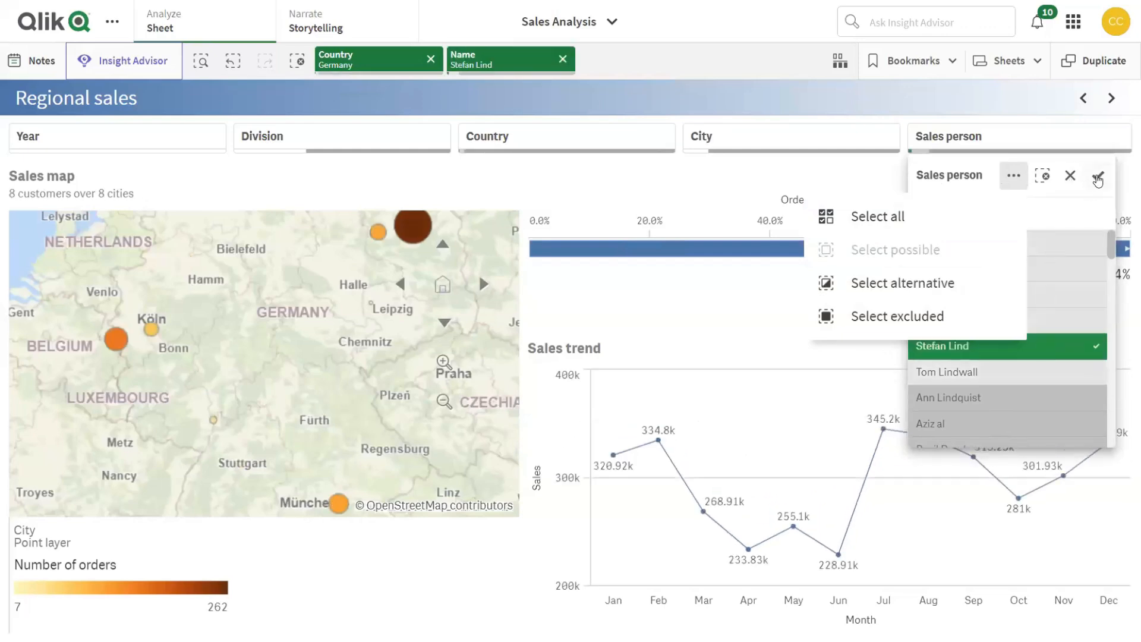
left_click(1098, 177)
Compare the selected, alternative and excluded values in the Country and Sales person lists
left_click(583, 142)
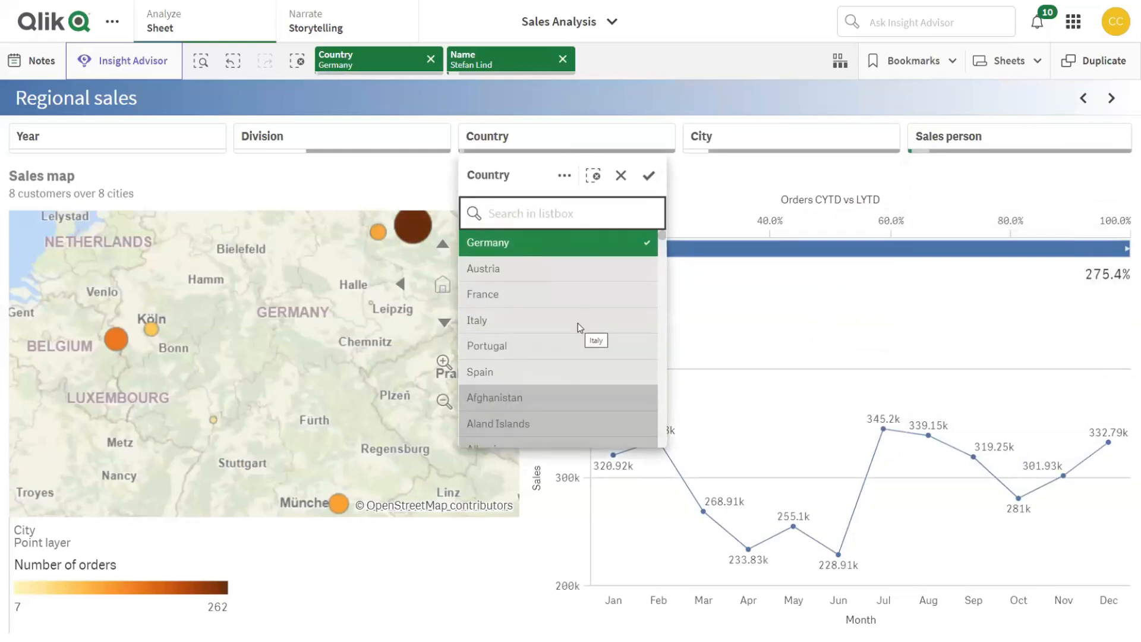
left_click(930, 142)
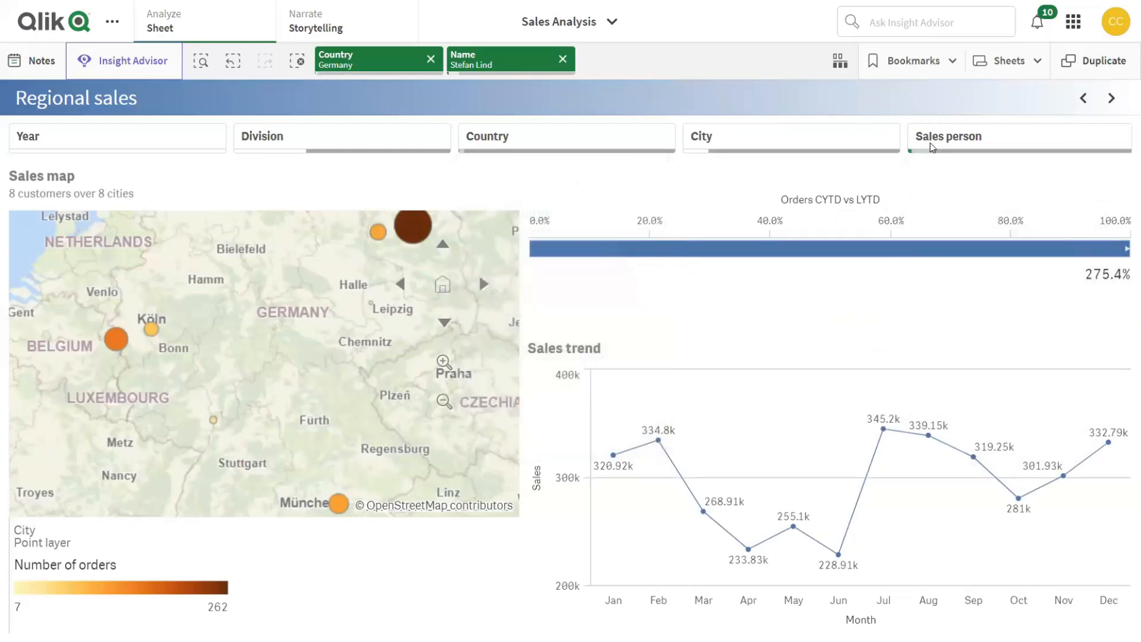
left_click(930, 143)
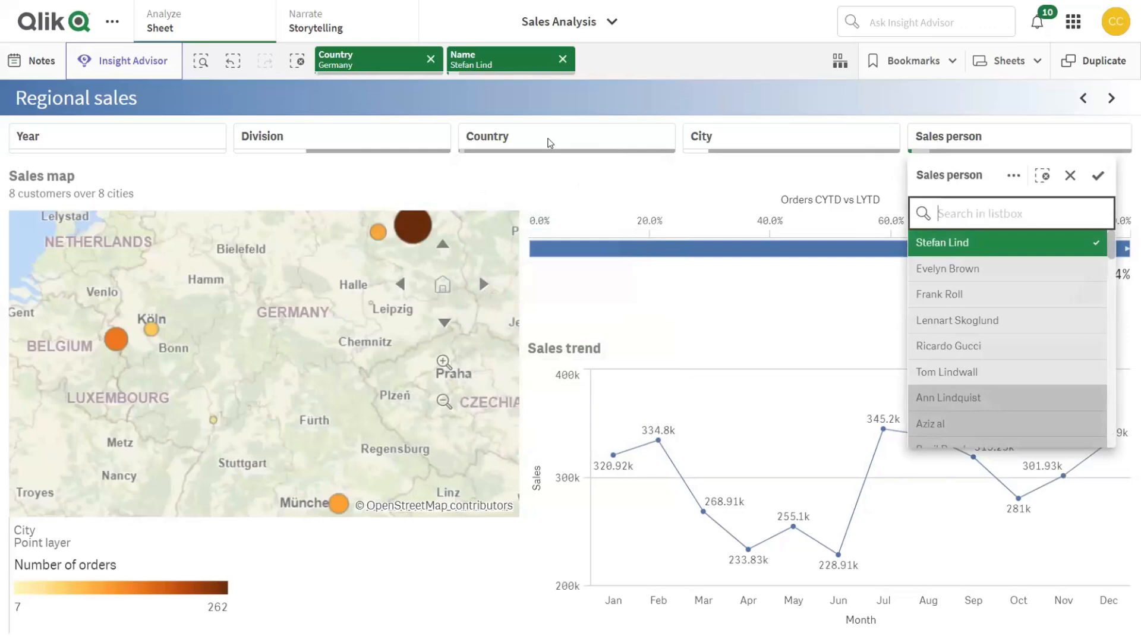
left_click(550, 142)
left_click(550, 141)
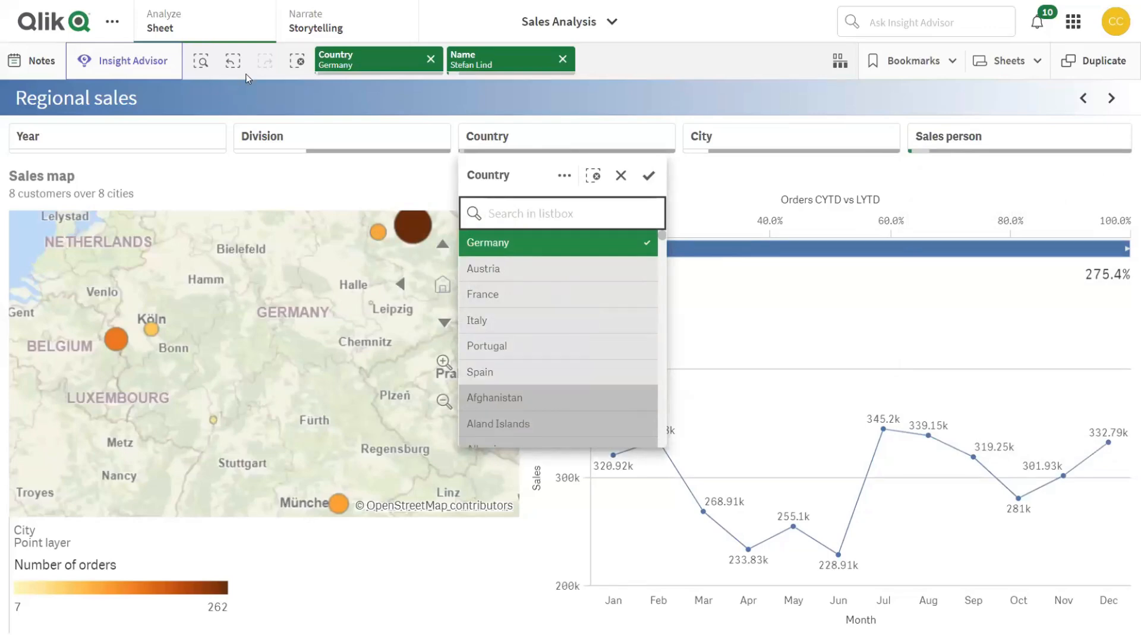
Clear all selections and apply the bookmark Shagall socks customers
left_click(298, 61)
left_click(297, 62)
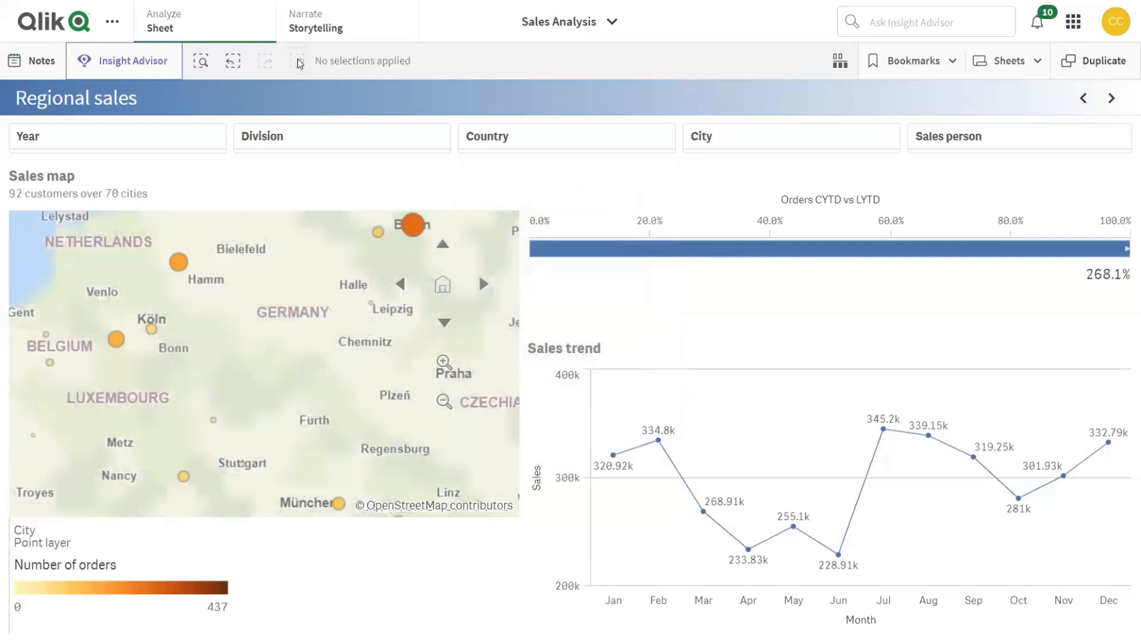
left_click(914, 61)
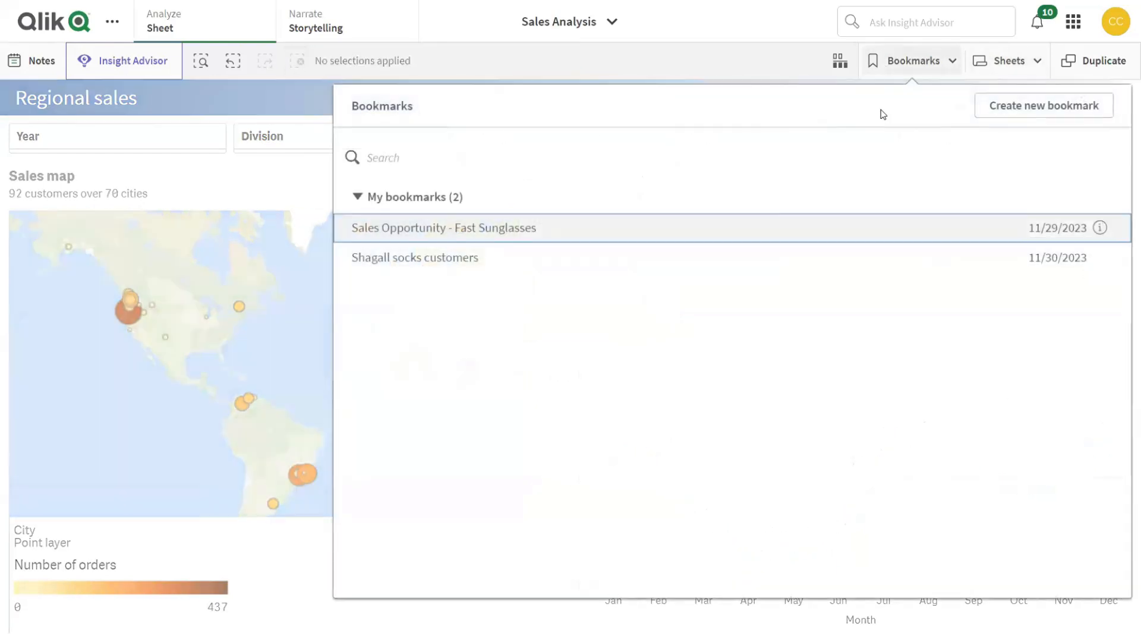
left_click(440, 257)
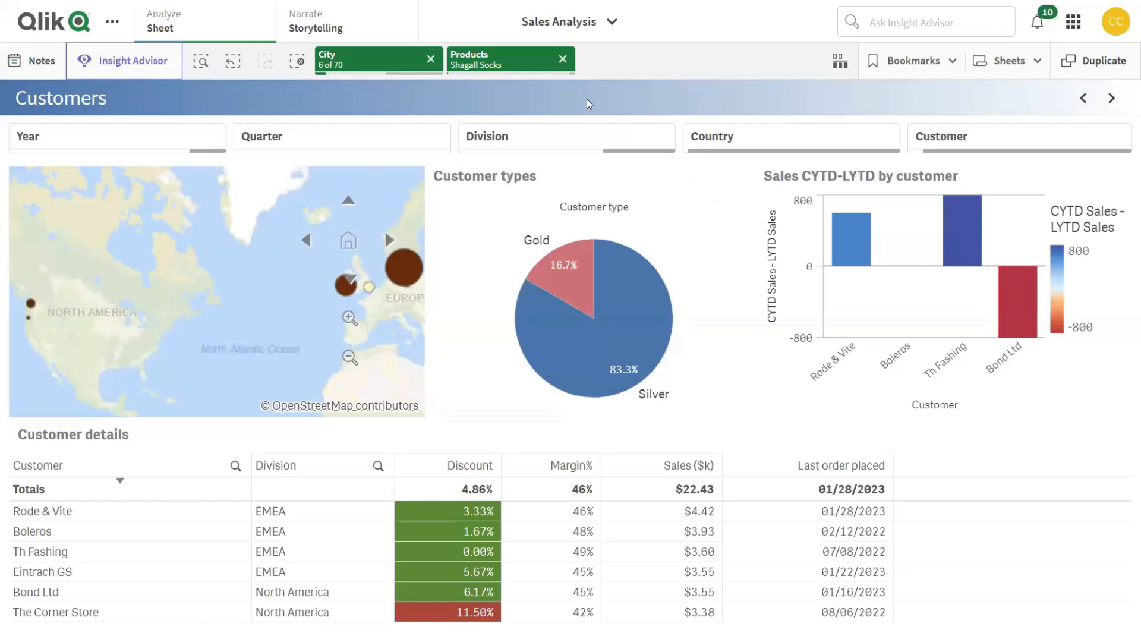
Clear the bookmark's selections and page forward through the sheets to Product details
left_click(298, 61)
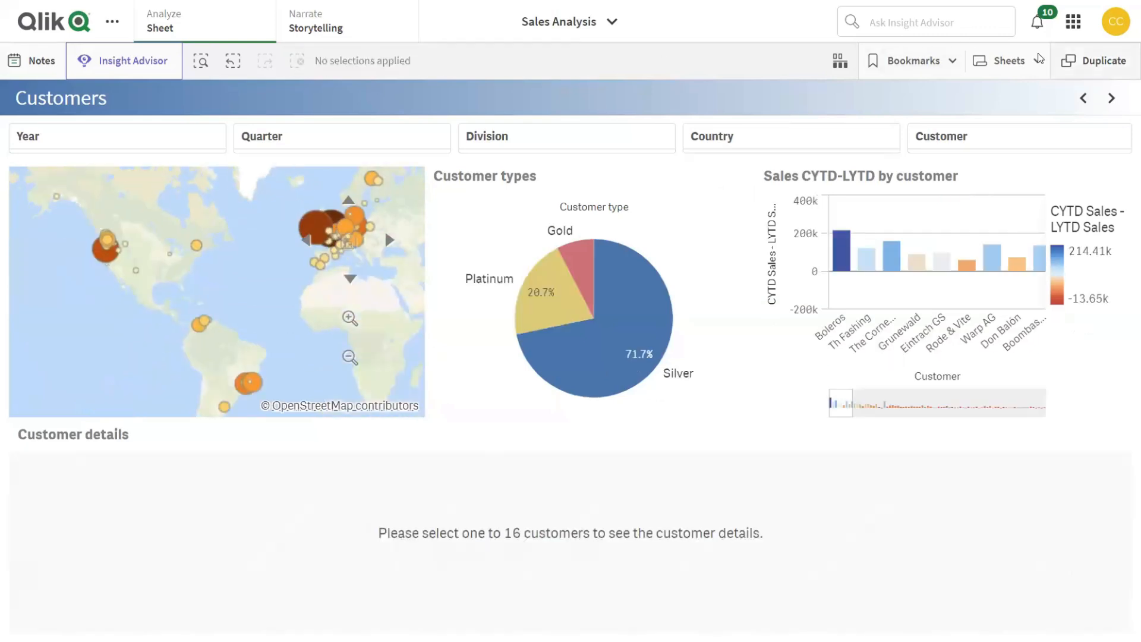
left_click(1113, 98)
left_click(1113, 99)
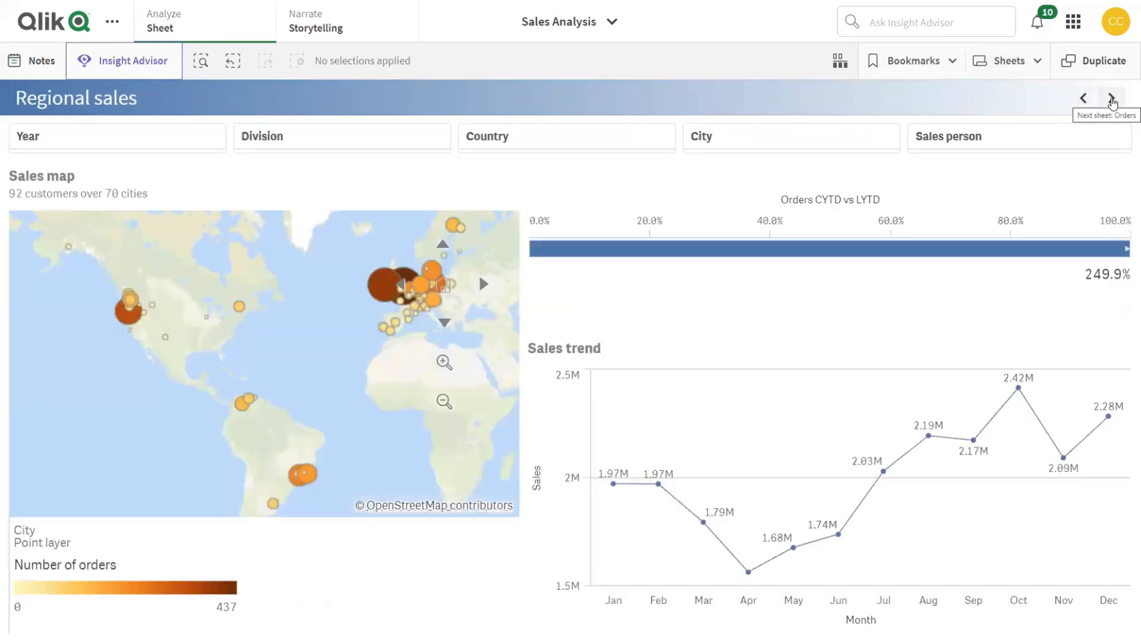
left_click(1112, 100)
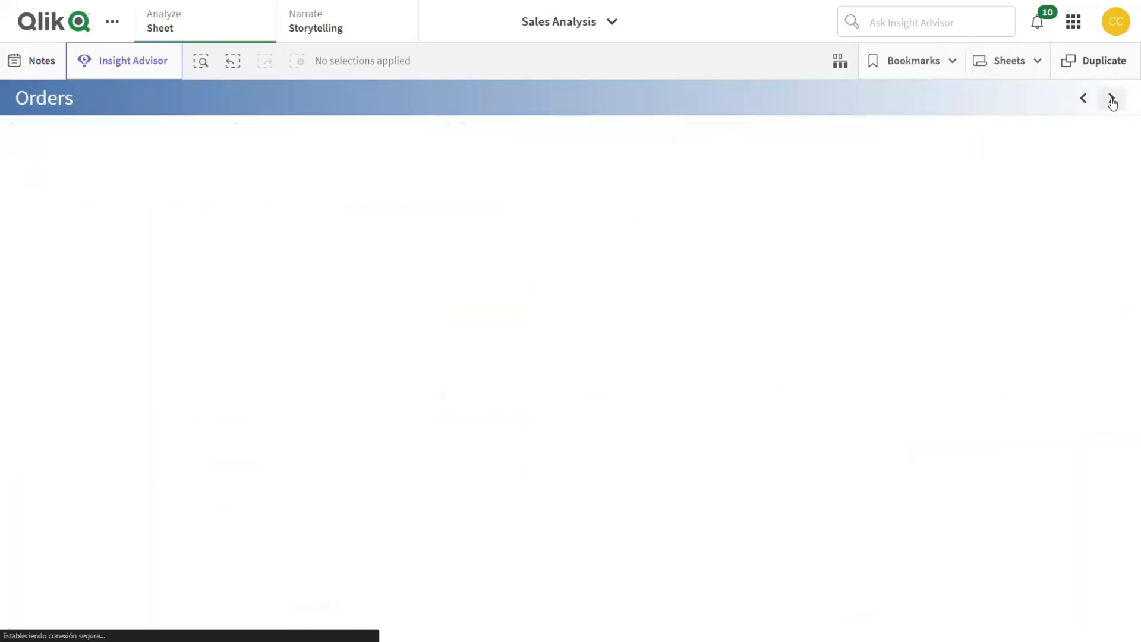
left_click(1112, 99)
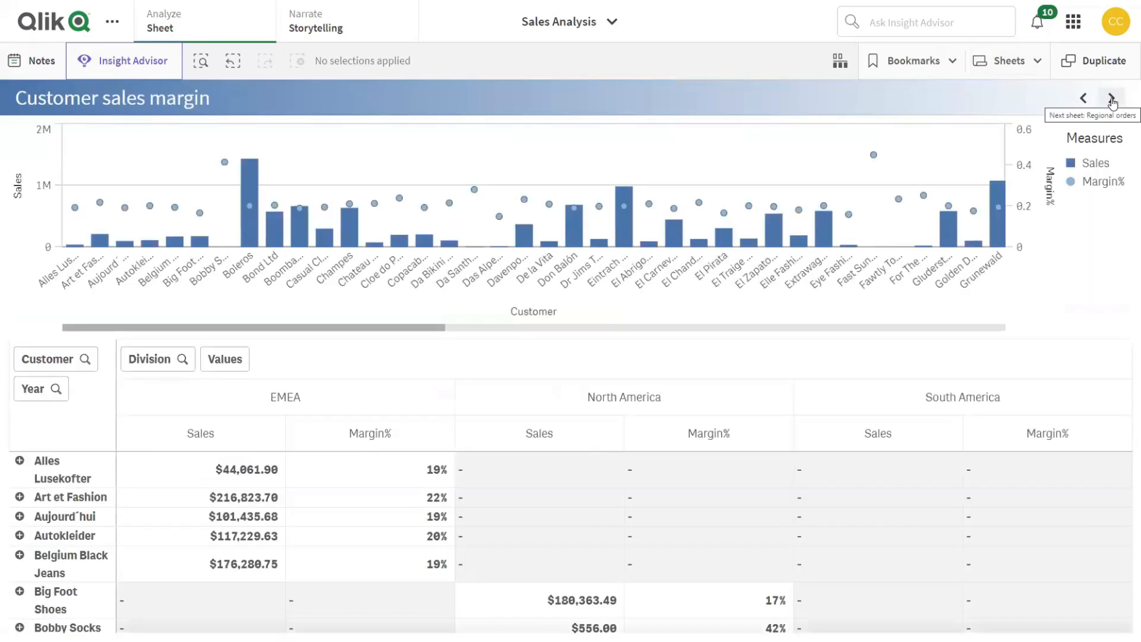
left_click(1112, 99)
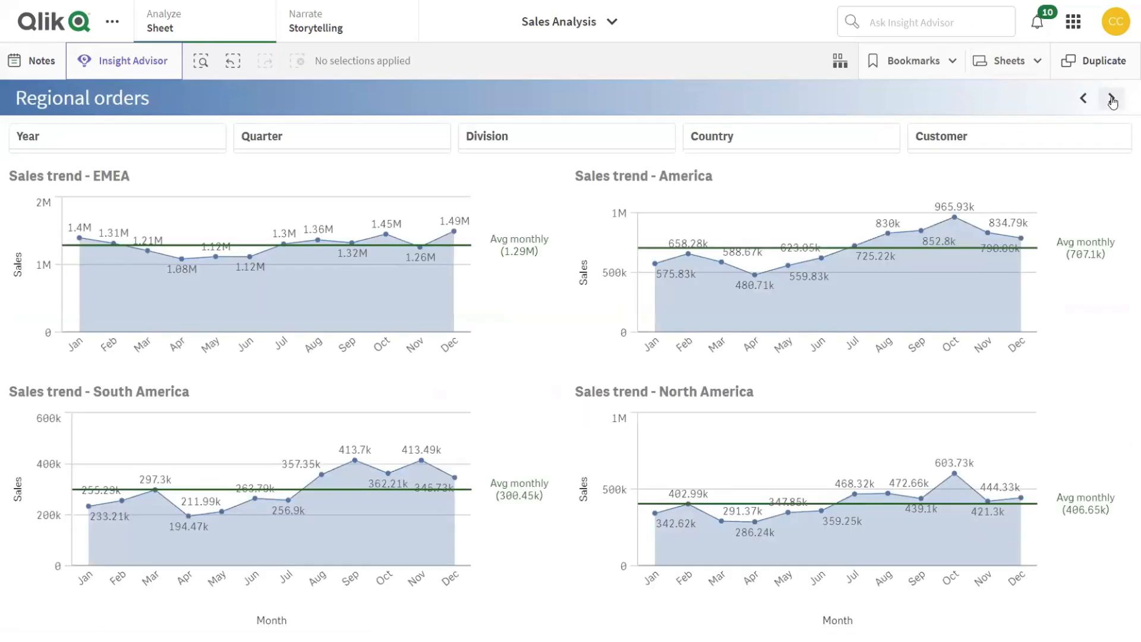
left_click(1112, 100)
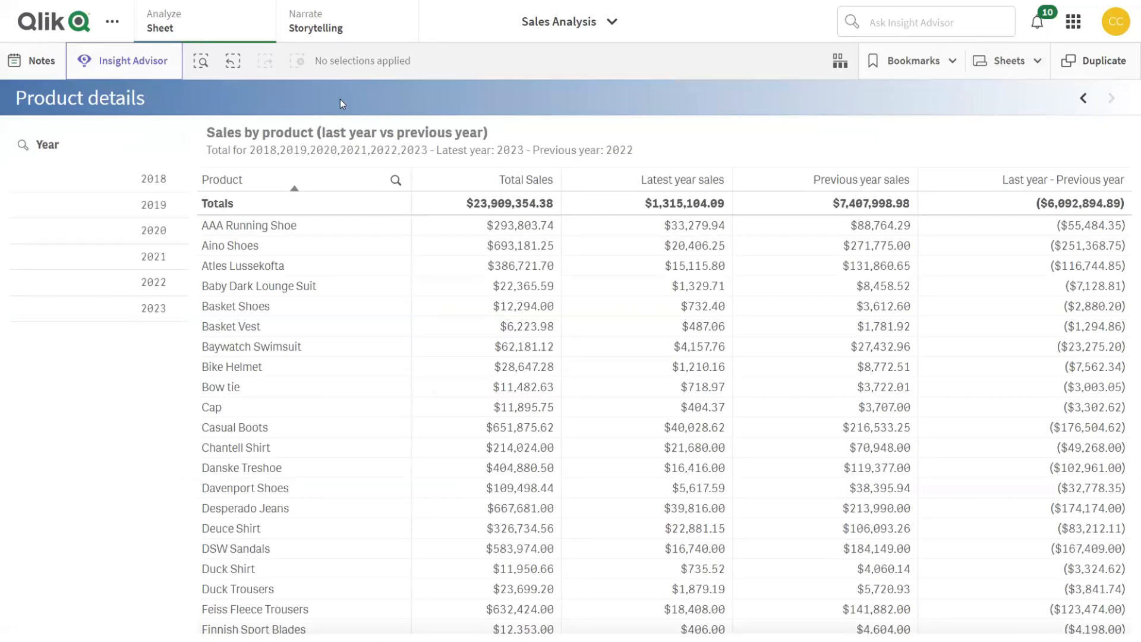
Open Insight Advisor and look through the available analysis types down to the period and forecast analyses
left_click(131, 65)
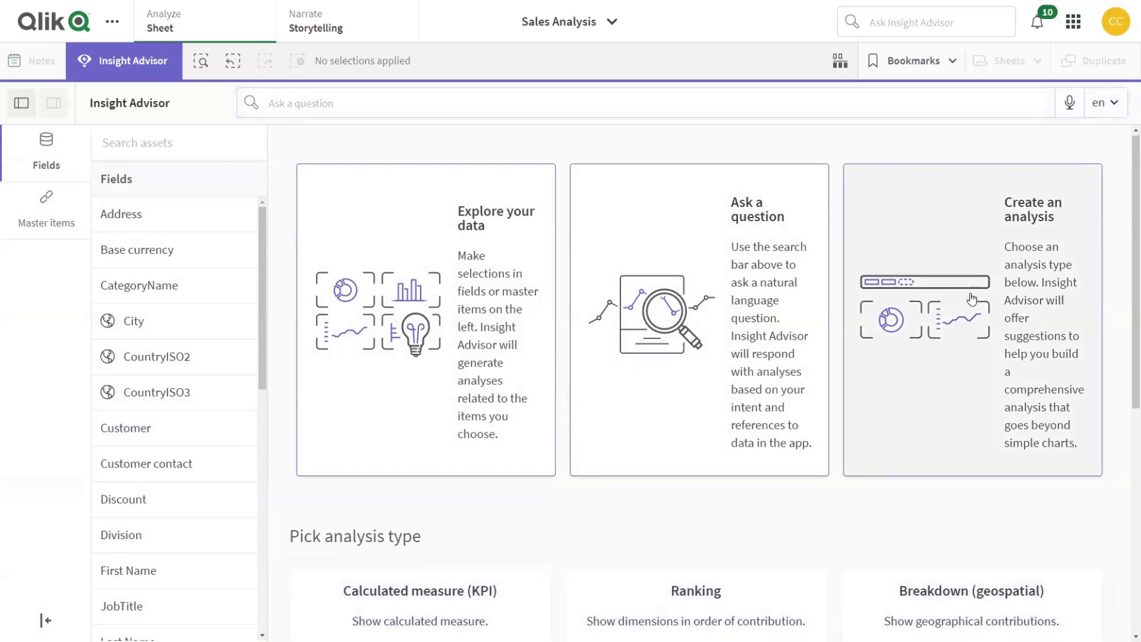
scroll(972, 297, "down", 6)
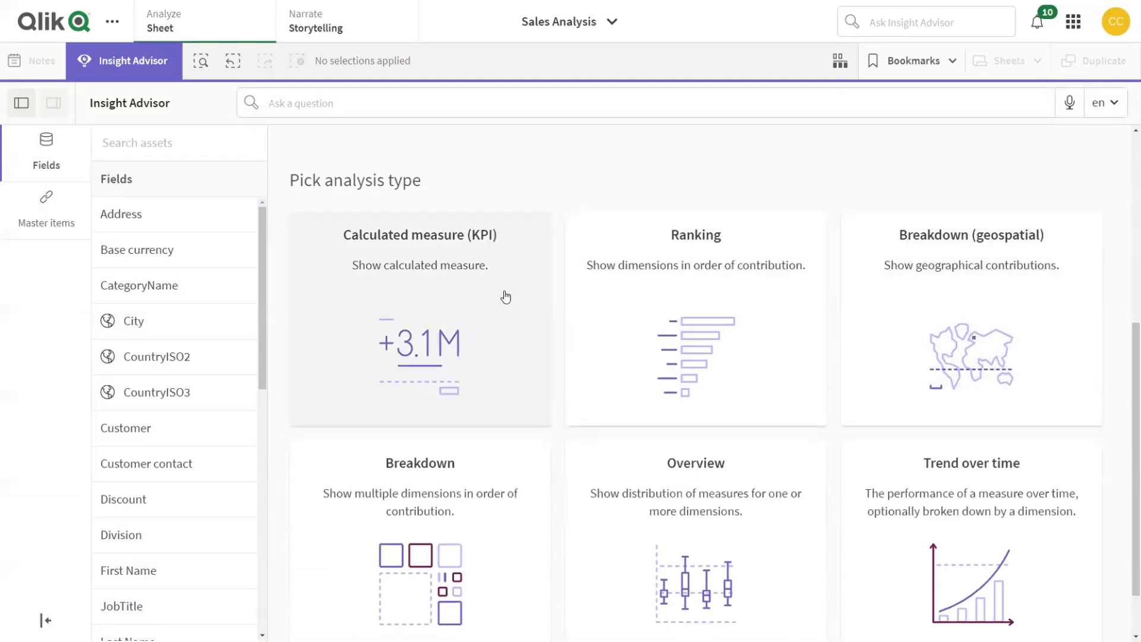
scroll(647, 426, "down", 7)
scroll(647, 426, "down", 6)
scroll(647, 426, "down", 6)
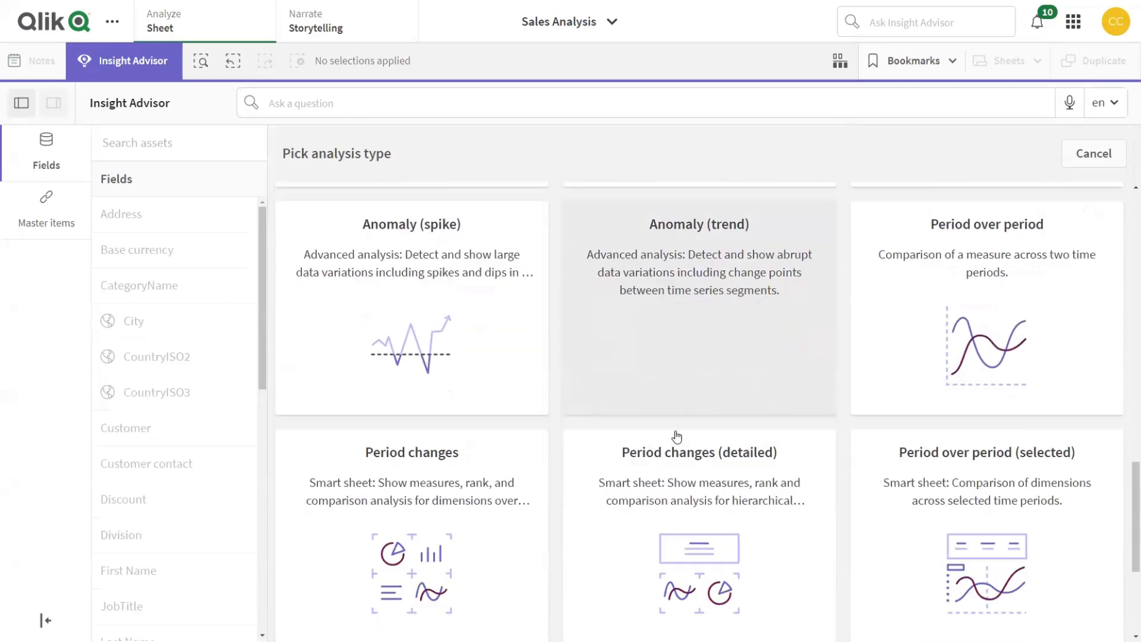
scroll(676, 437, "down", 1)
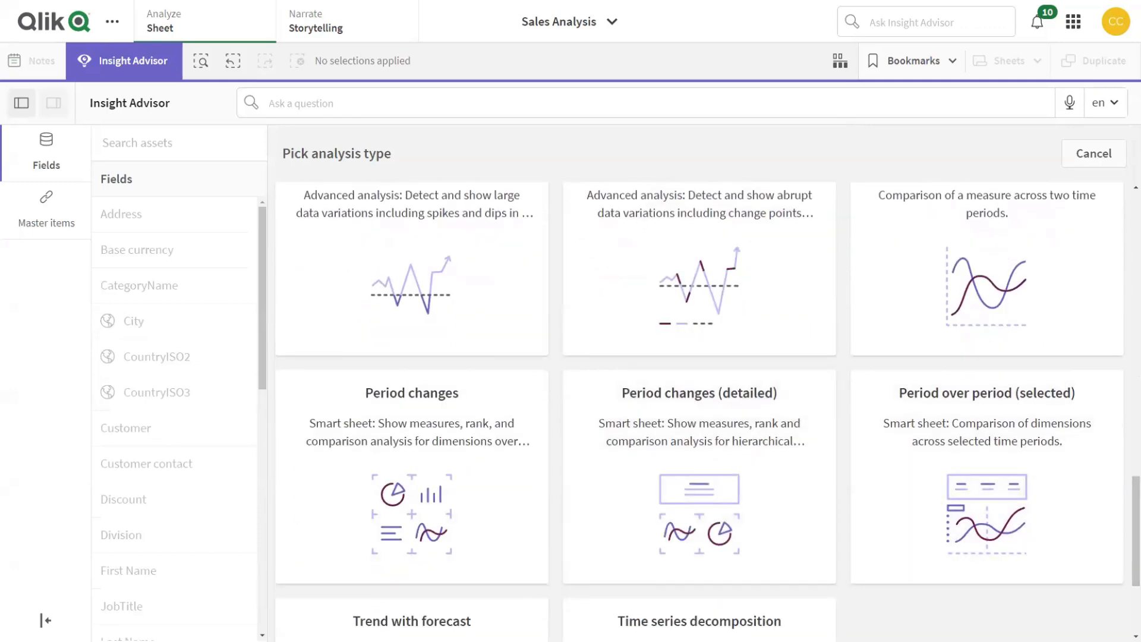
Ask Insight Advisor the question "does discount affect margin% by product"
left_click(361, 101)
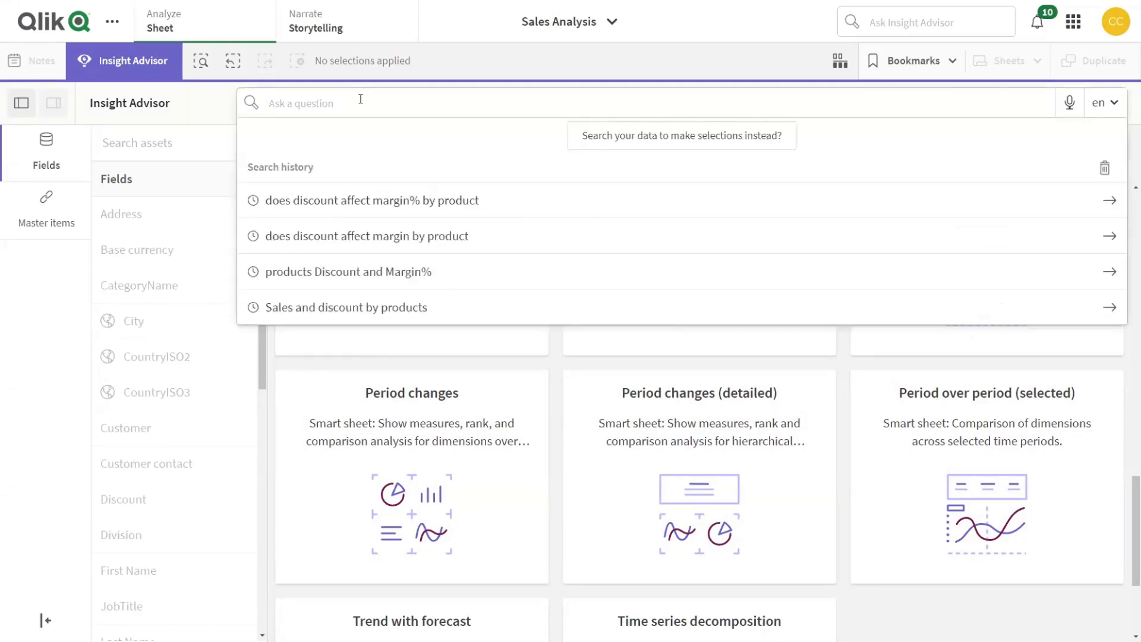
type("does discoun")
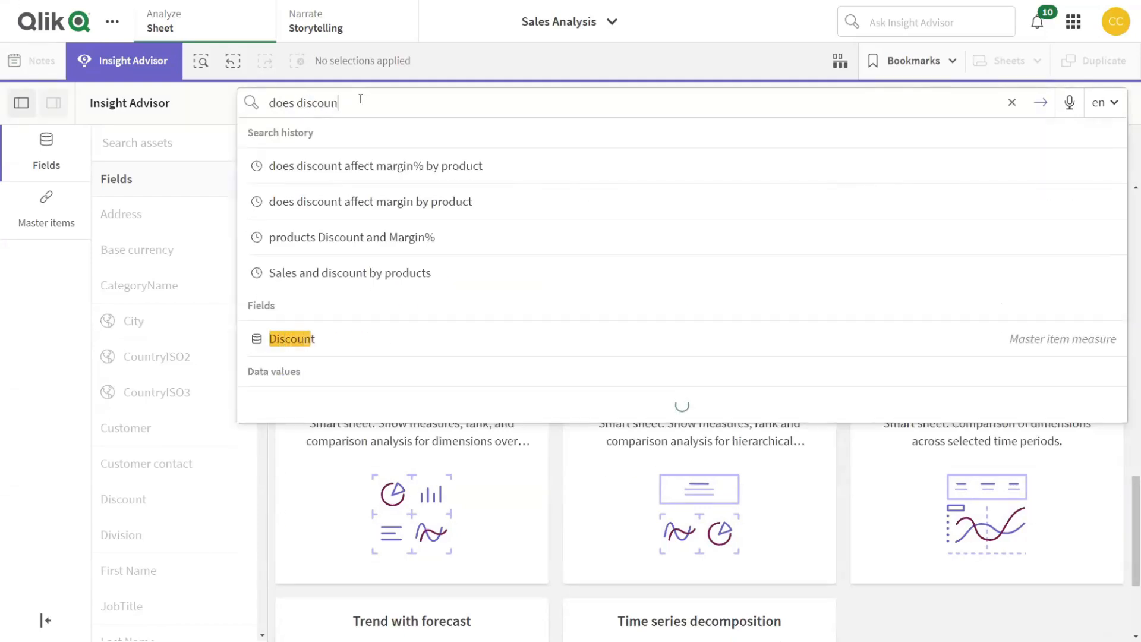
type("t affect martin")
key("BackSpace")
key("BackSpace")
key("BackSpace")
type("gin% by product")
key("Return")
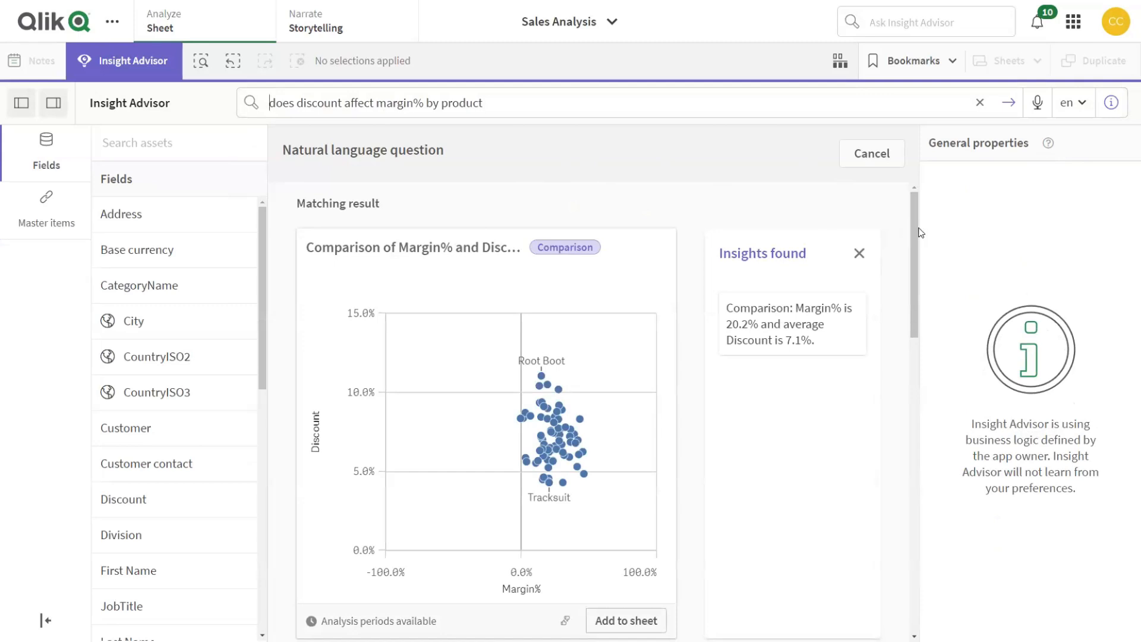
Review the existing charts and the additional results offered for the question
left_click_drag(919, 232, 919, 318)
left_click(529, 343)
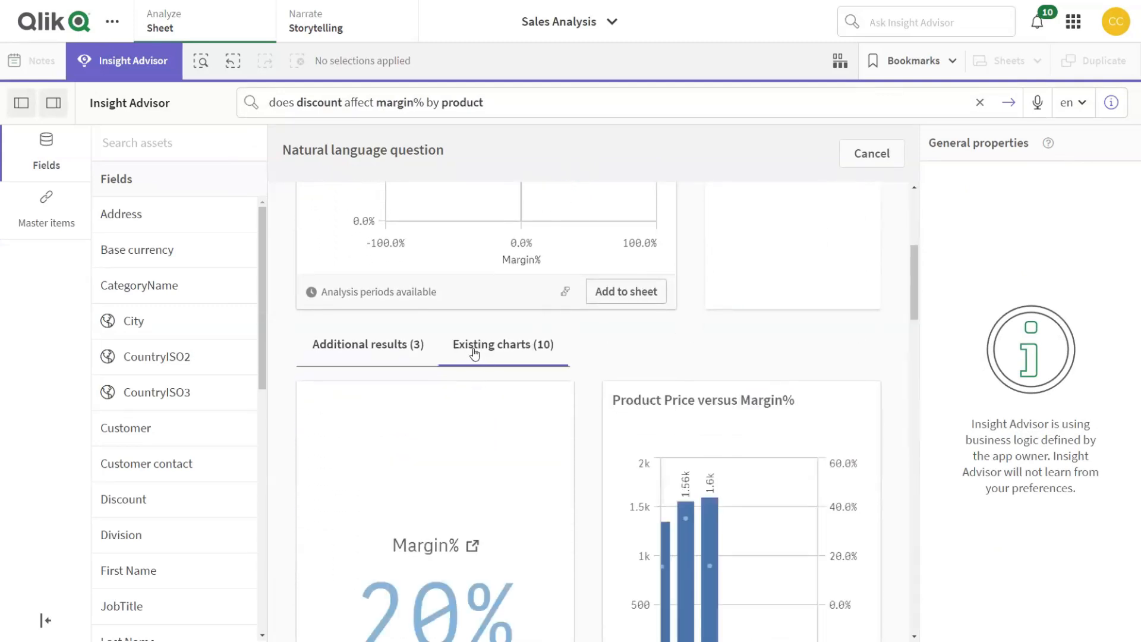
left_click(382, 350)
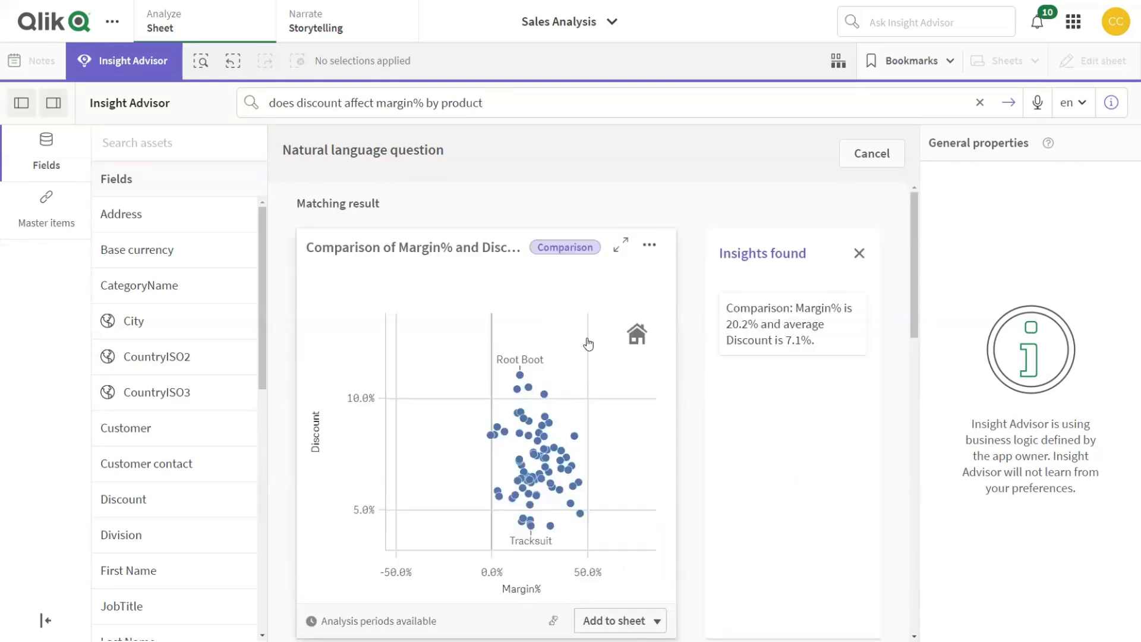
Enlarge the matching Margin% and Discount comparison chart and add it to a new sheet
left_click(619, 246)
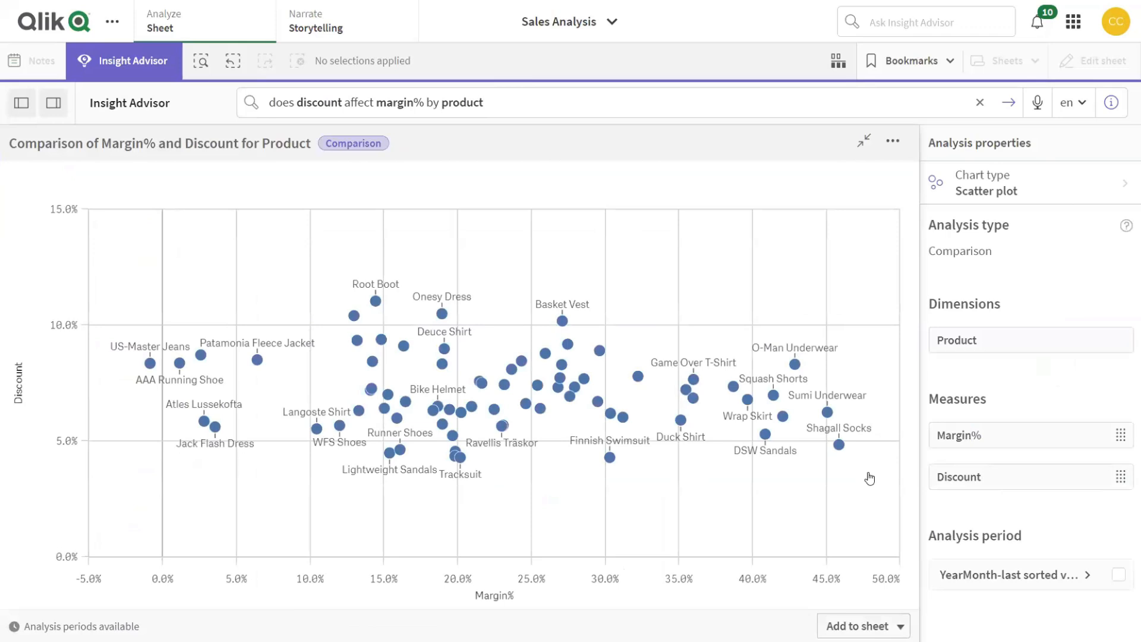
left_click(865, 626)
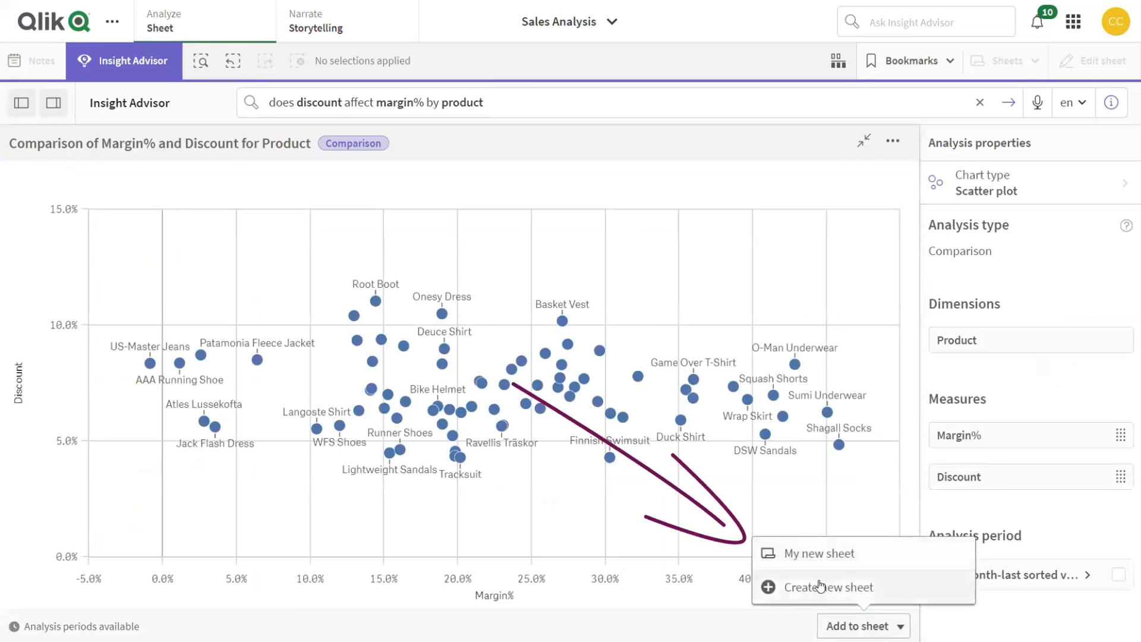
left_click(821, 587)
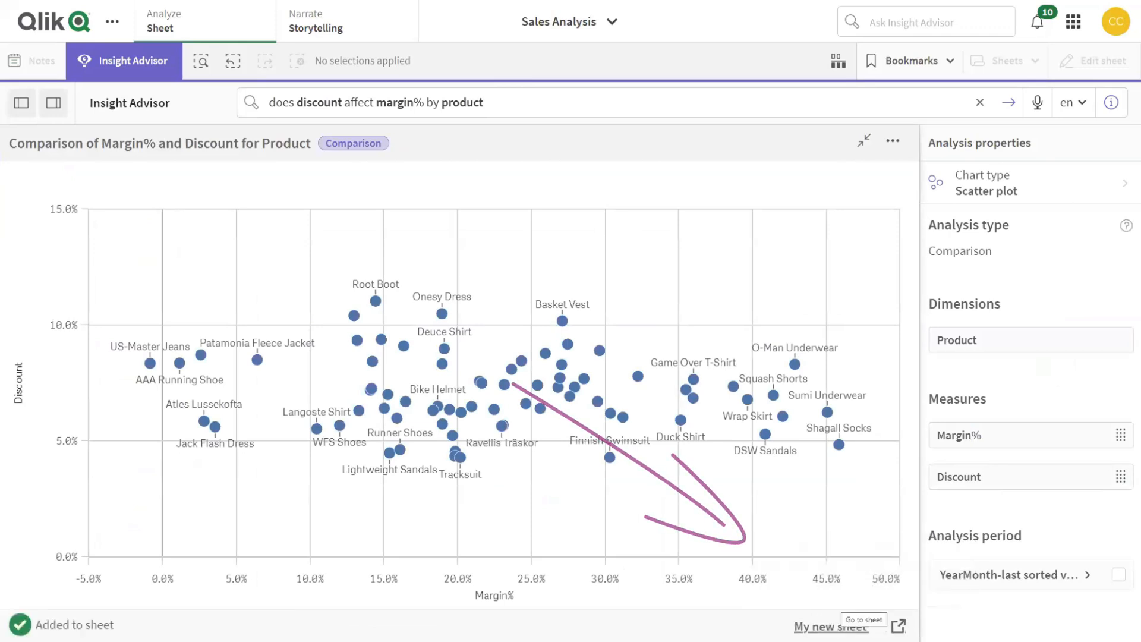
Go to My new sheet, leave the chart's full-screen view and start editing the sheet
left_click(831, 626)
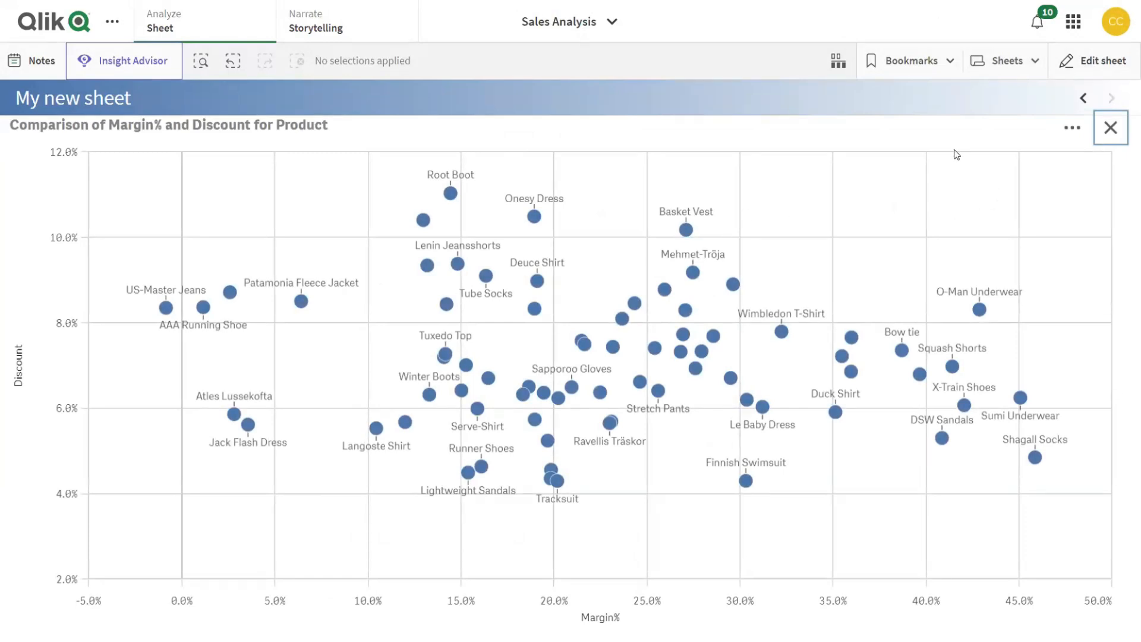
left_click(1110, 129)
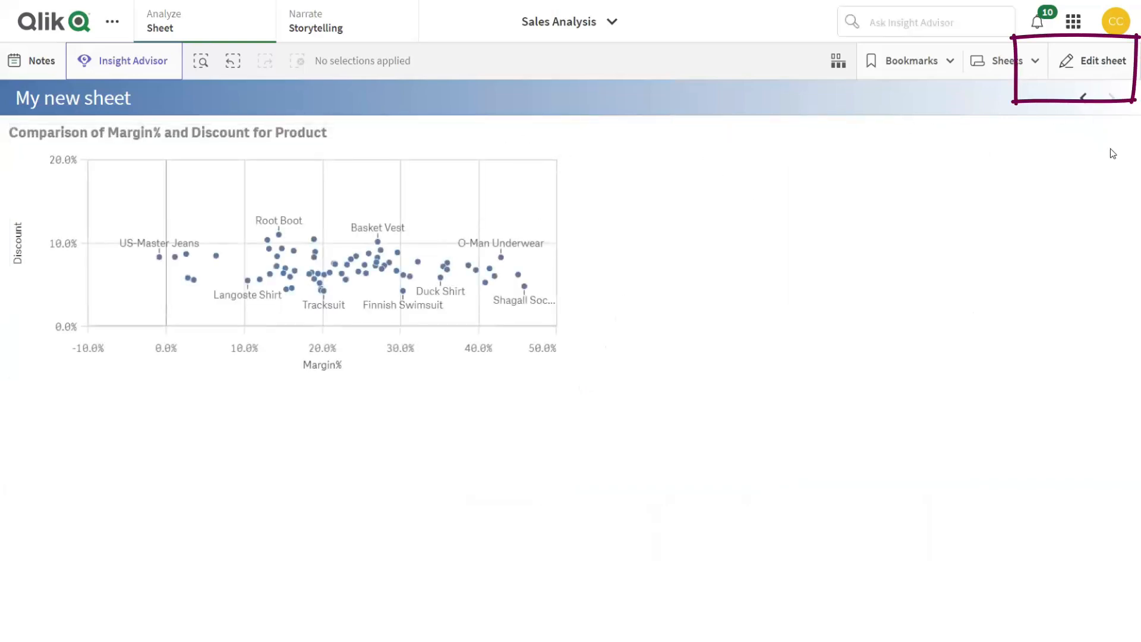
left_click(1109, 66)
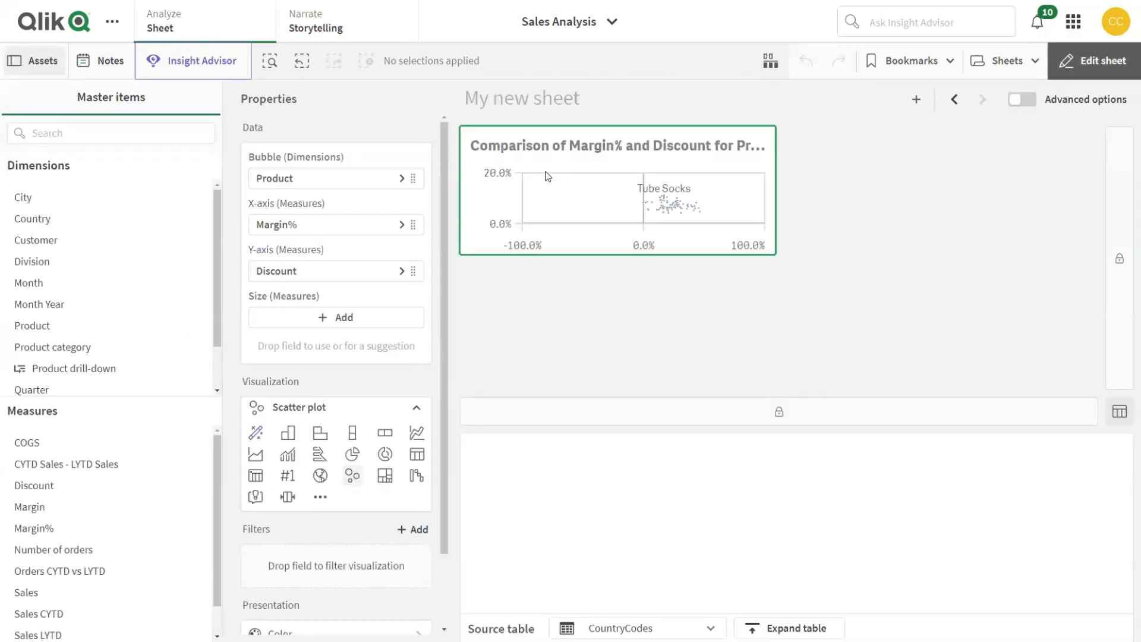
Try the line chart and grouped bar chart visualizations for the comparison chart and switch it to an area line chart
left_click(415, 438)
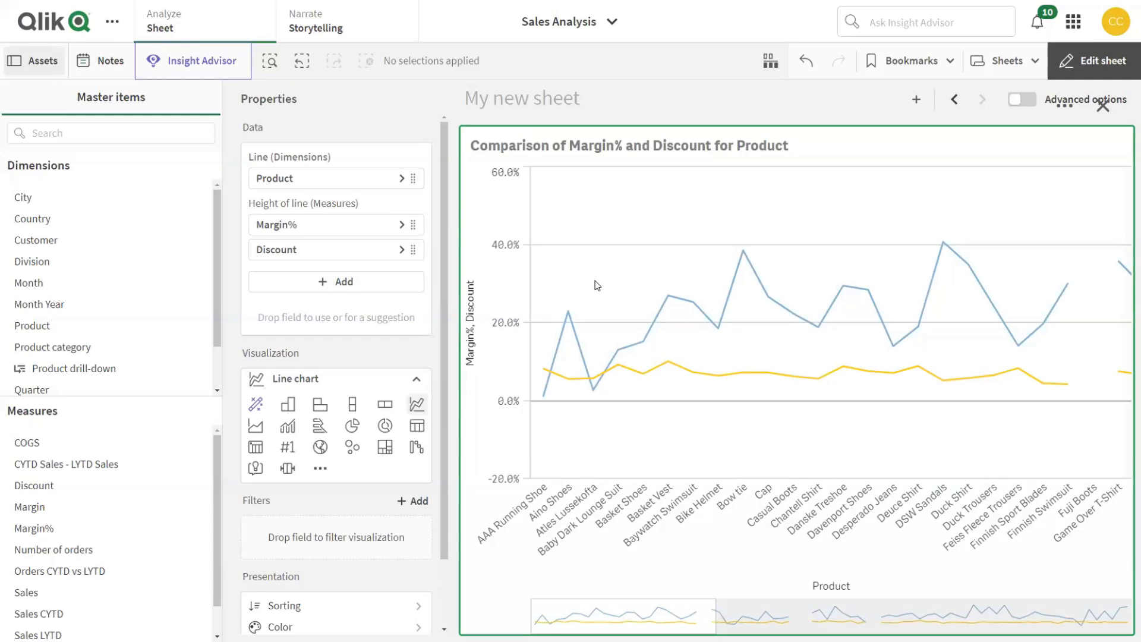
left_click(287, 405)
left_click(320, 405)
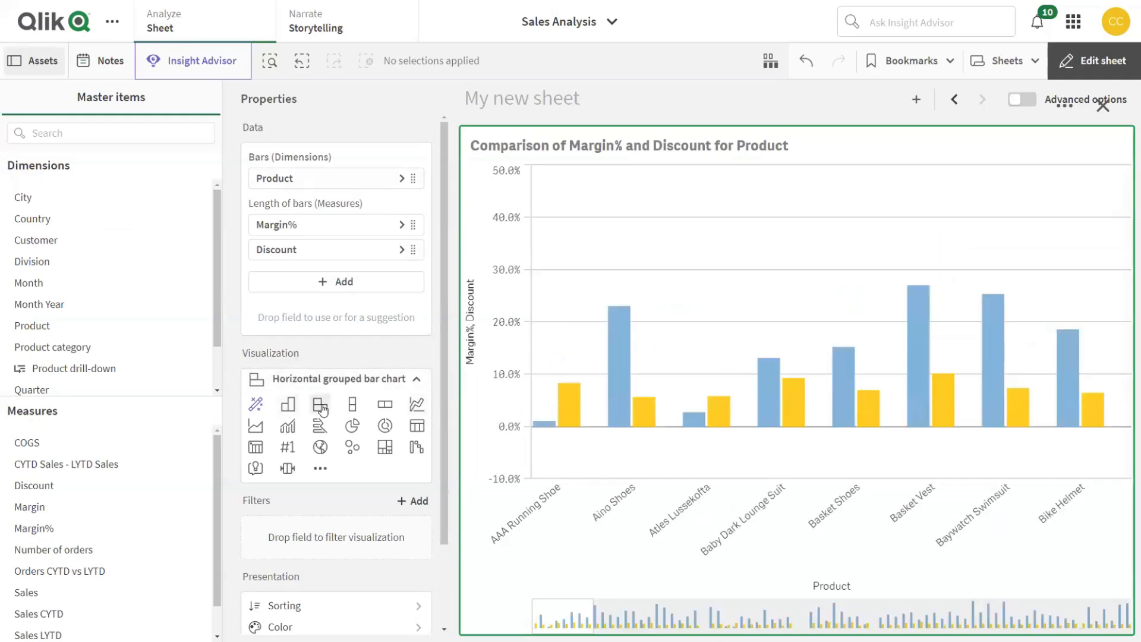
left_click(256, 427)
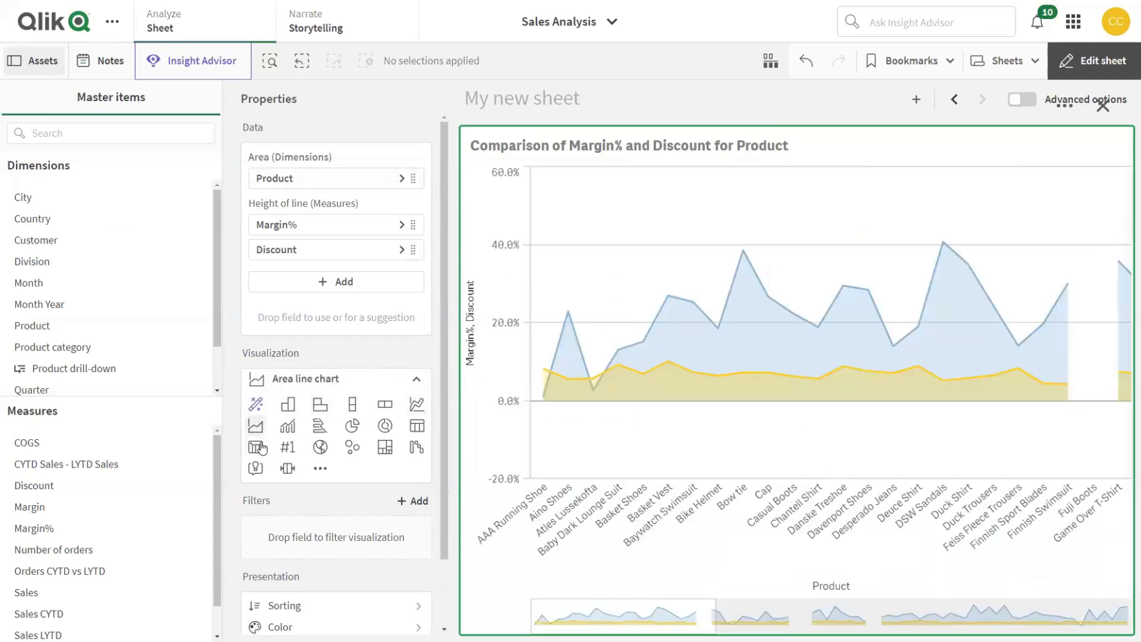
Try the pie chart and donut chart visualizations for the comparison chart, and undo the changes back to the line chart
left_click(353, 426)
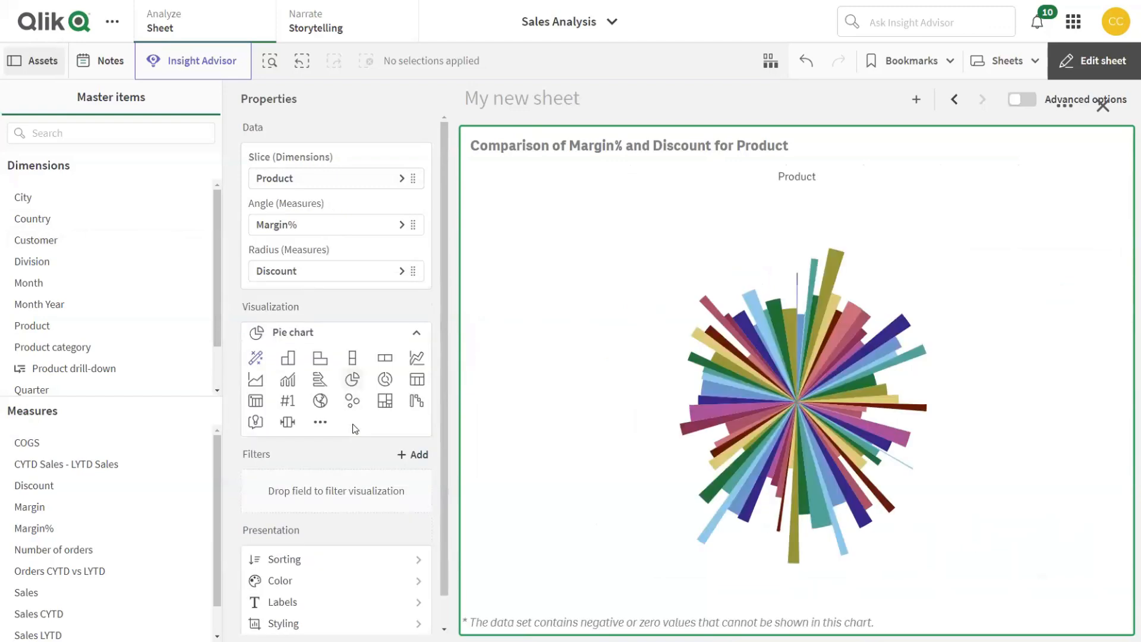
left_click(391, 384)
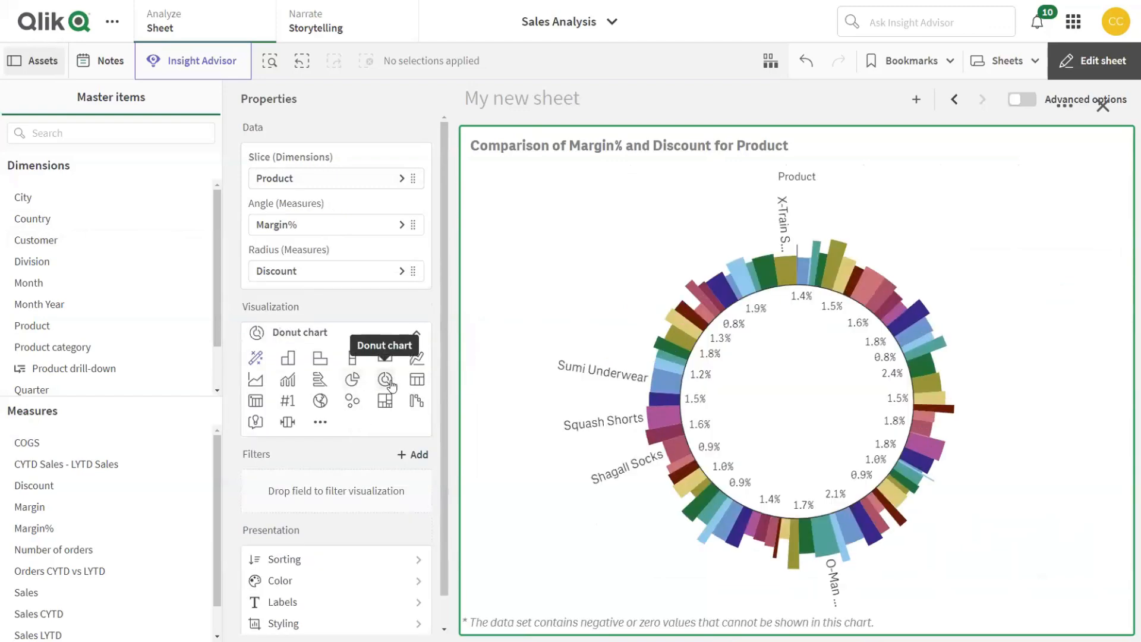
left_click(804, 62)
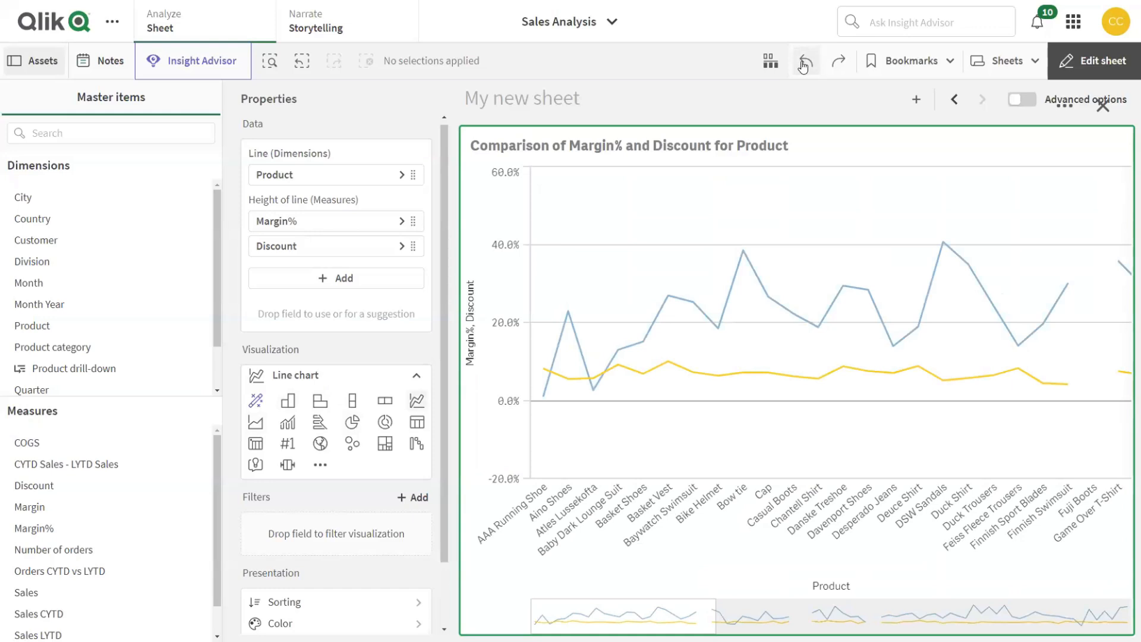
Replace the line chart's Product dimension with the Month Year master dimension and finish editing the sheet
left_click(376, 179)
left_click(589, 229)
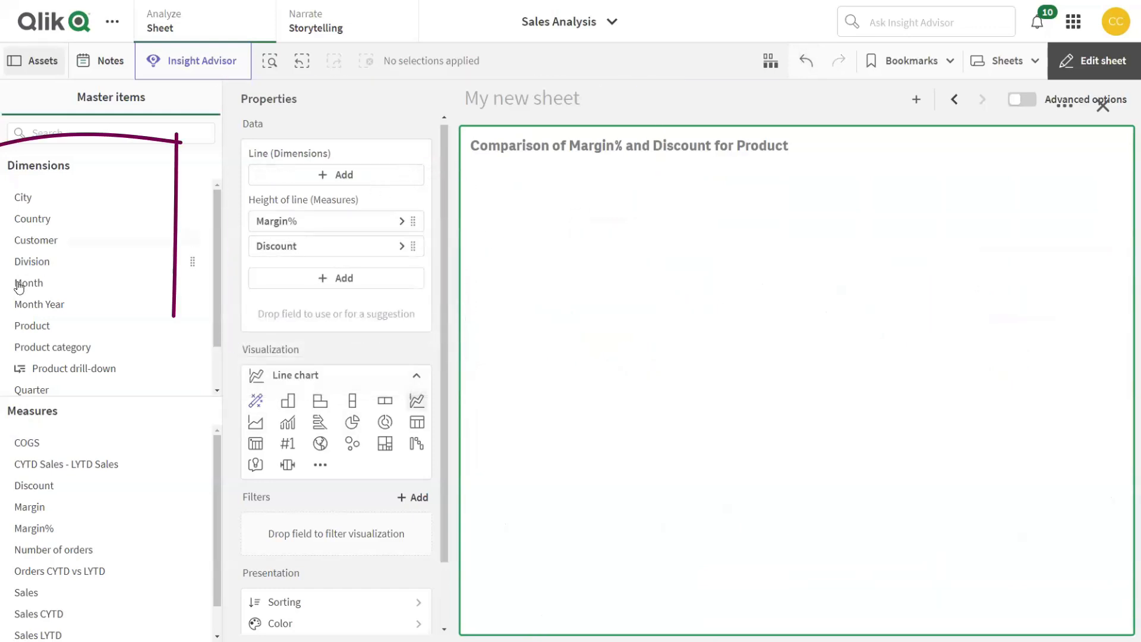
left_click_drag(34, 306, 780, 362)
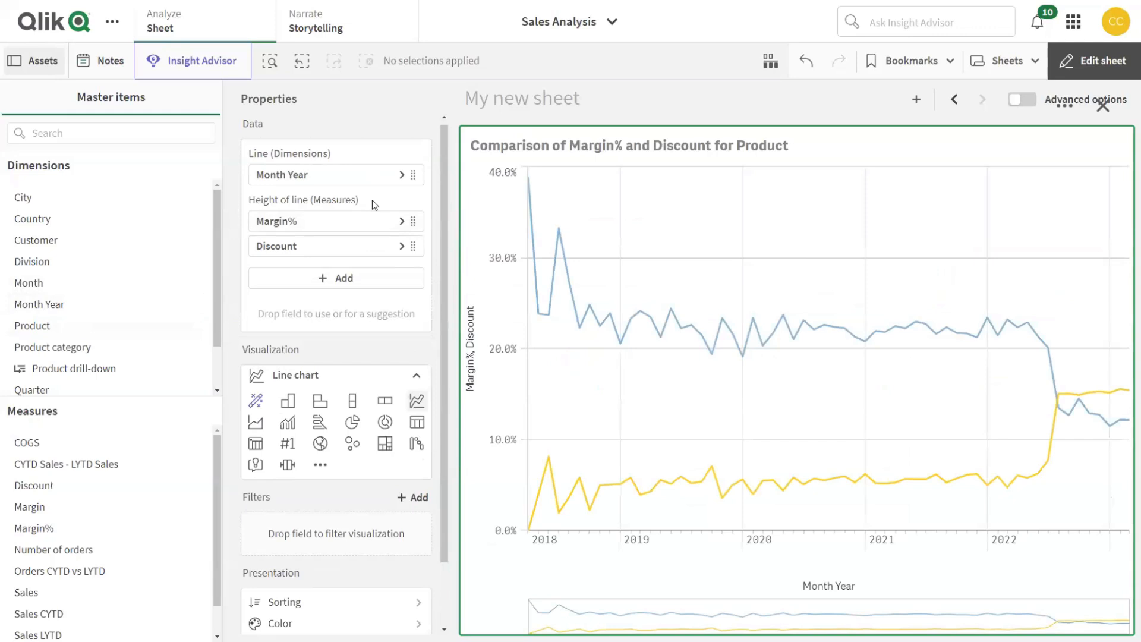
left_click(1101, 62)
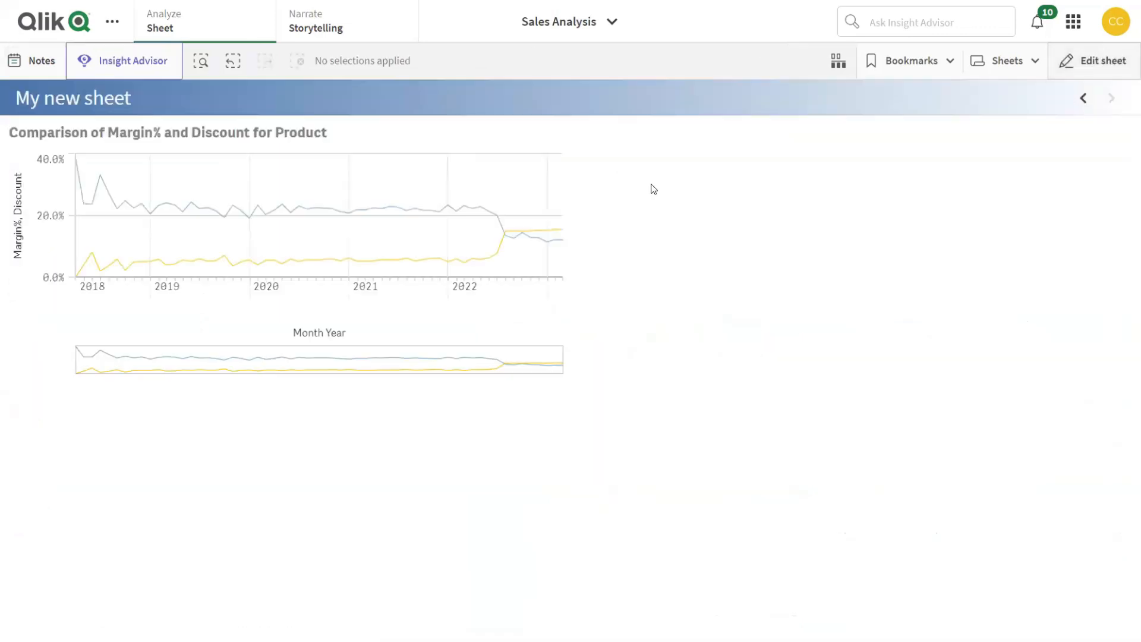
Enlarge the comparison chart, examine how Margin% and Discount develop over time, especially in late 2022, and close the full-screen view
left_click(523, 144)
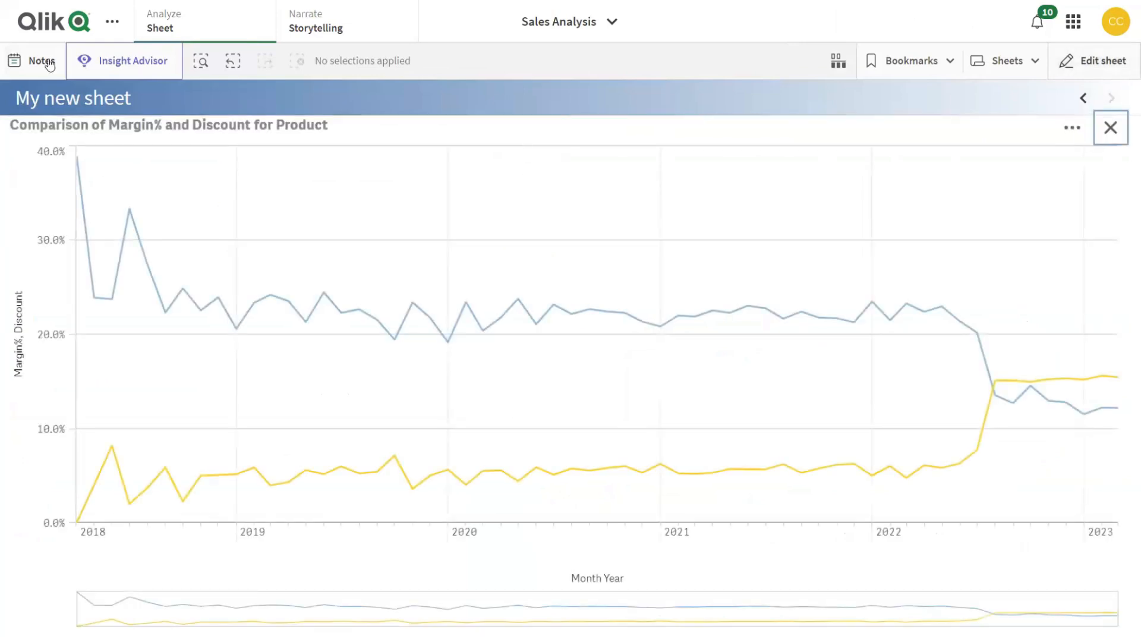
mouse_move(130, 214)
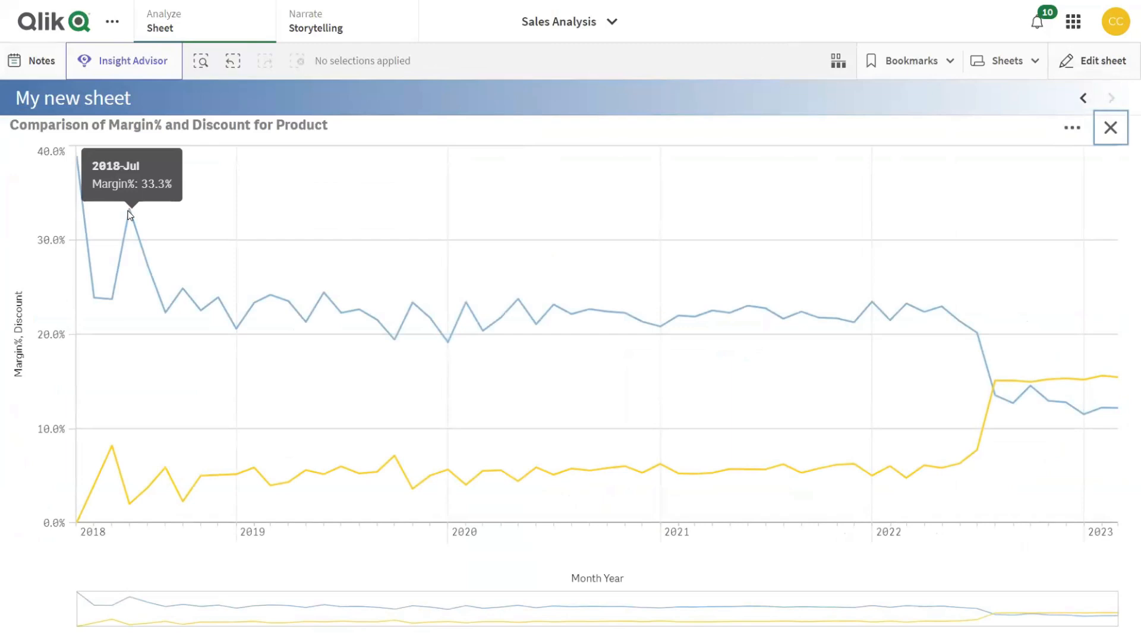
mouse_move(167, 471)
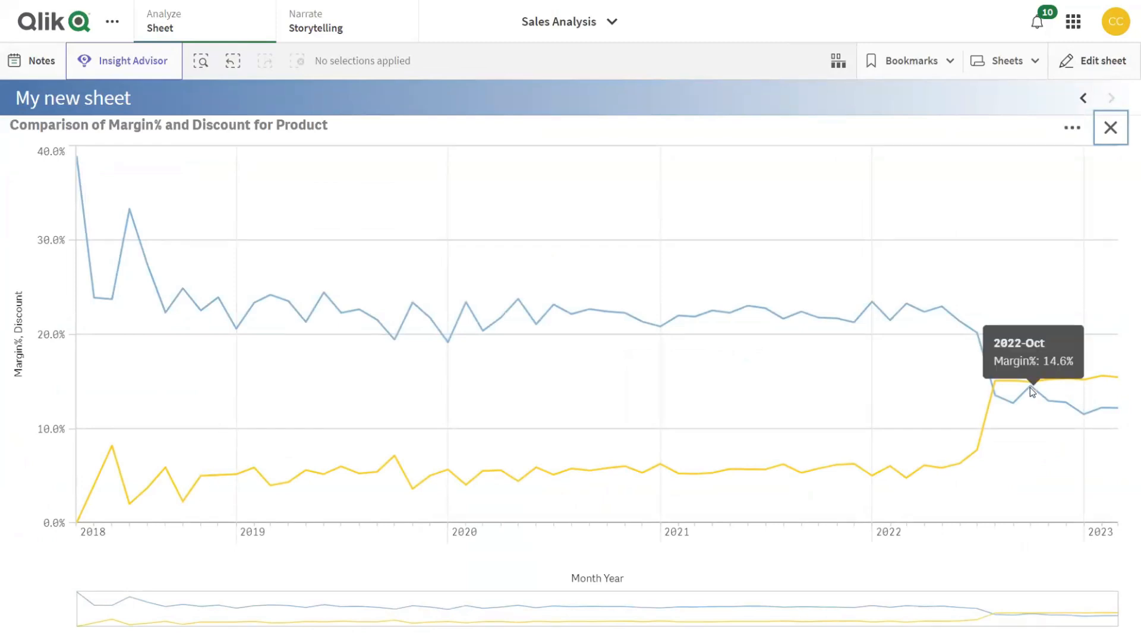
mouse_move(1013, 406)
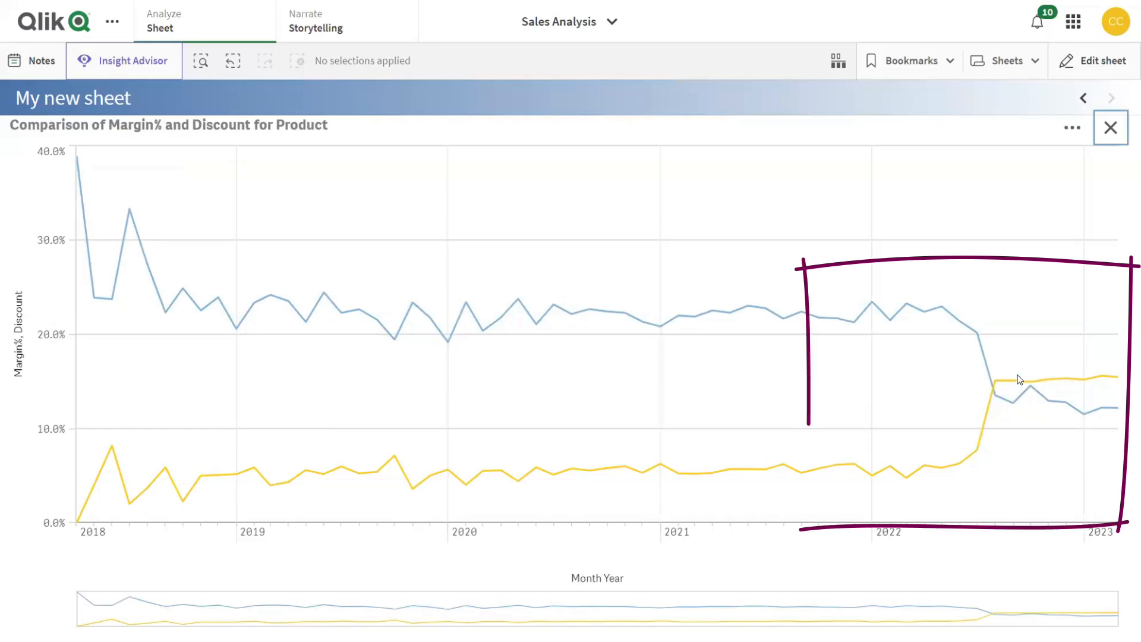
mouse_move(1013, 384)
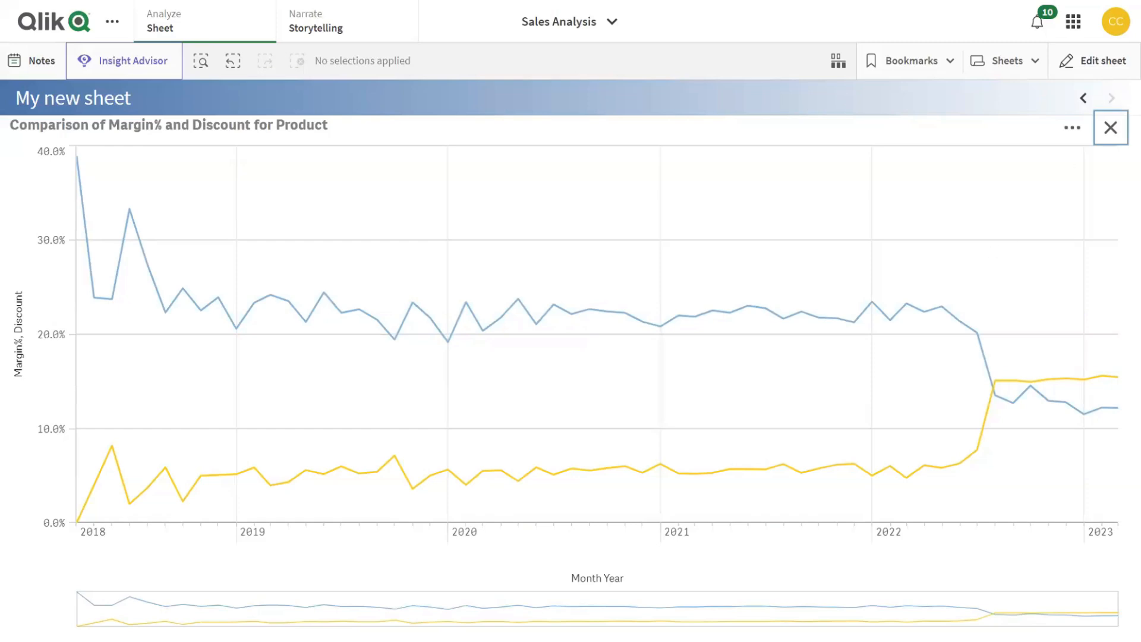
left_click(1111, 124)
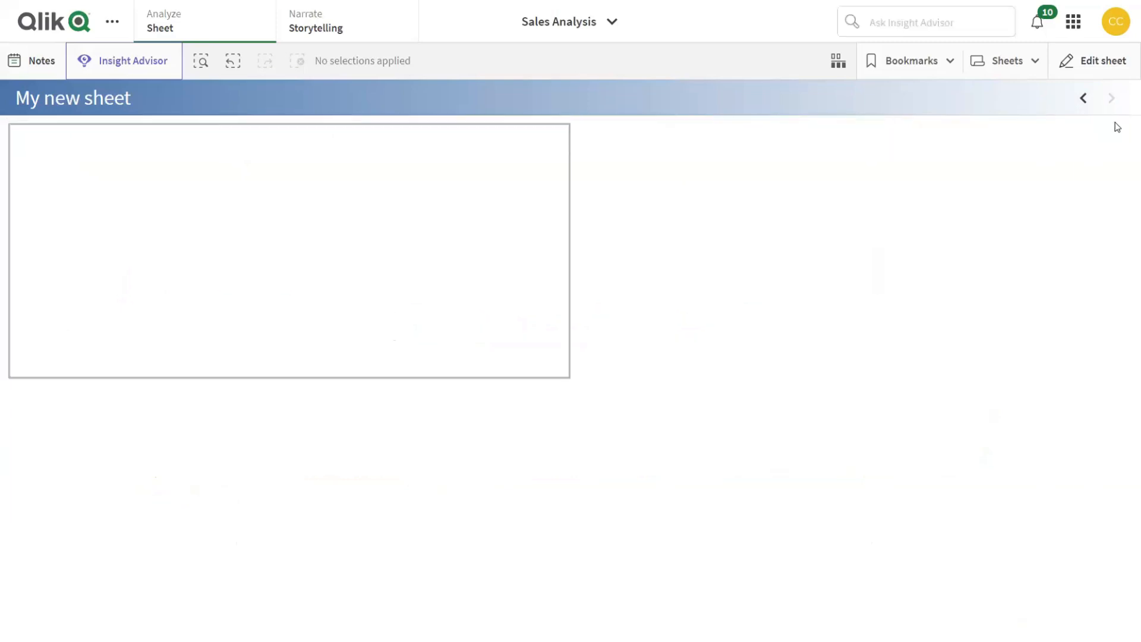
Publish My new sheet to the Sales Analysis community and confirm the publication
left_click(1025, 60)
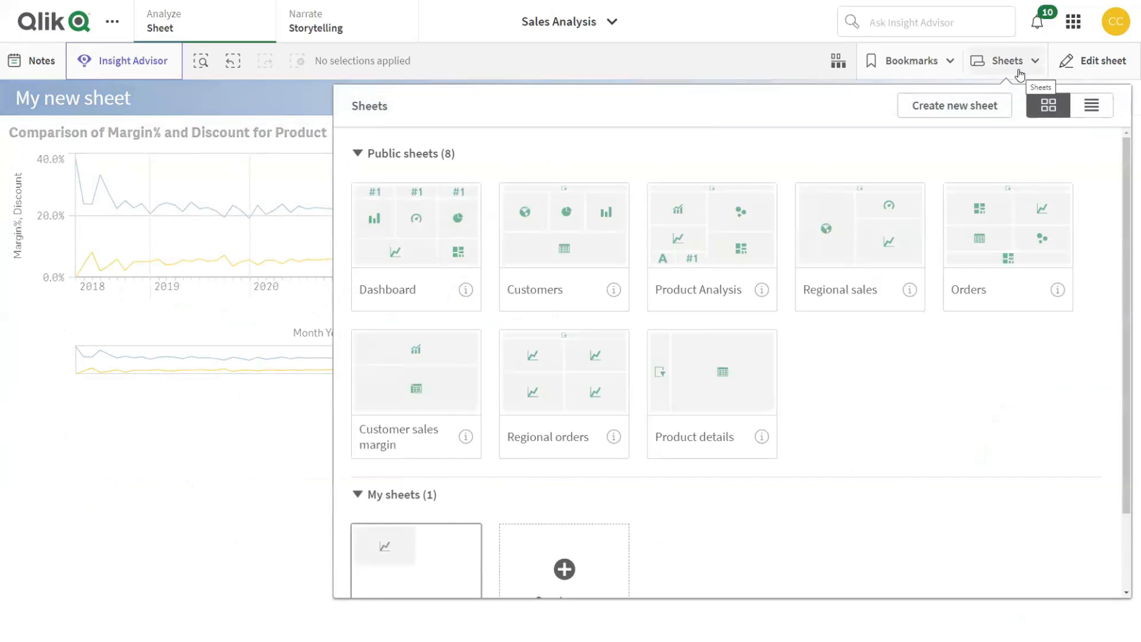
scroll(492, 455, "down", 2)
scroll(492, 456, "down", 1)
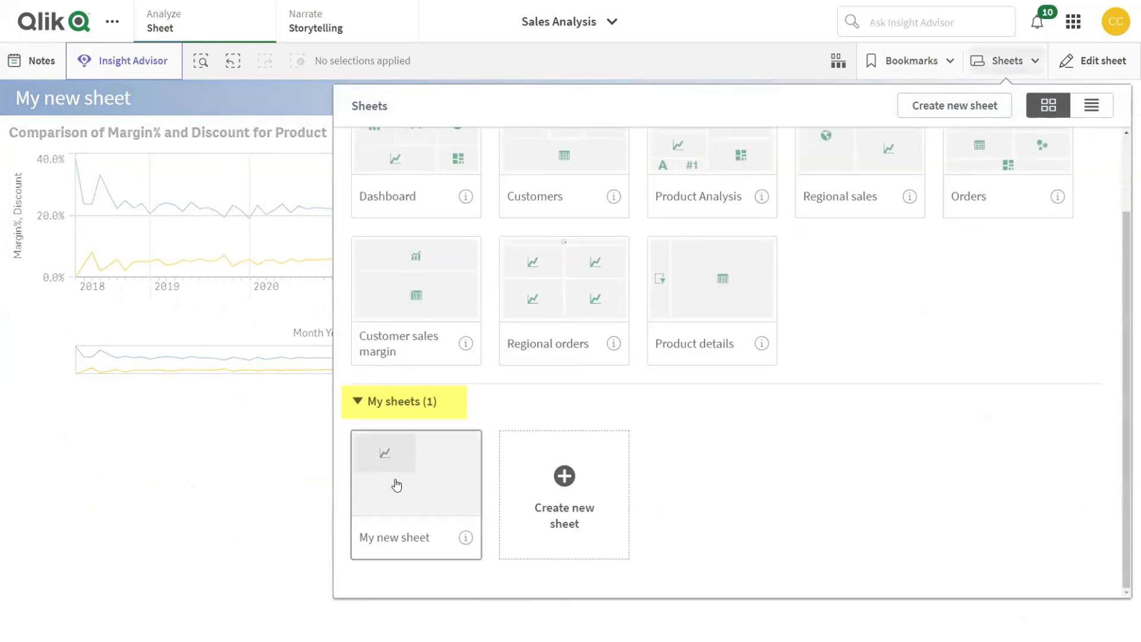
right_click(397, 486)
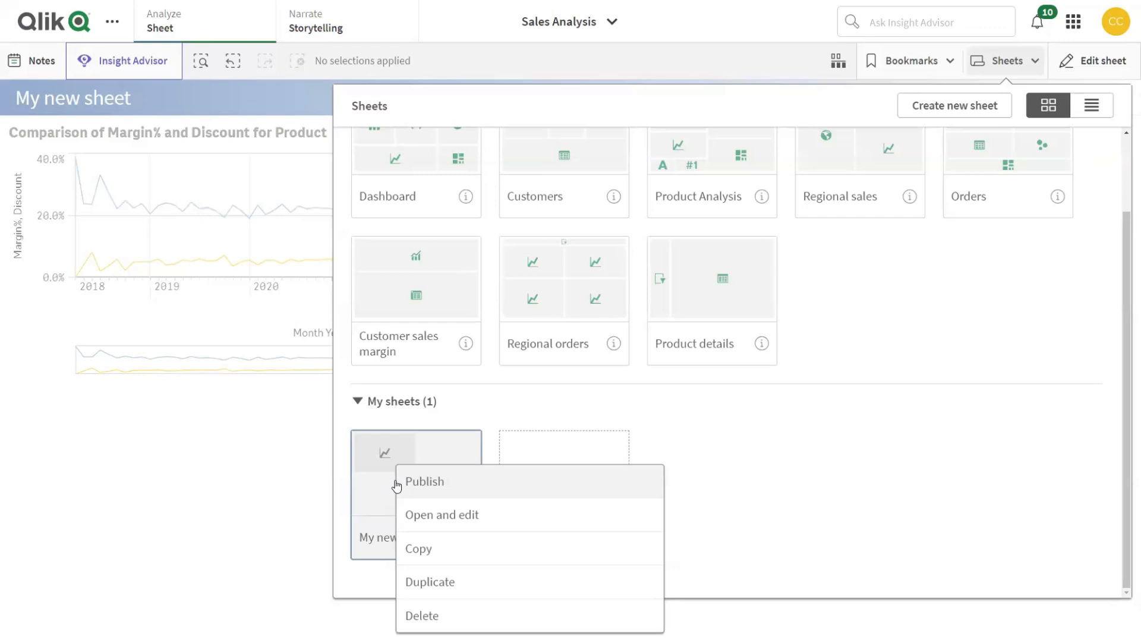
left_click(417, 482)
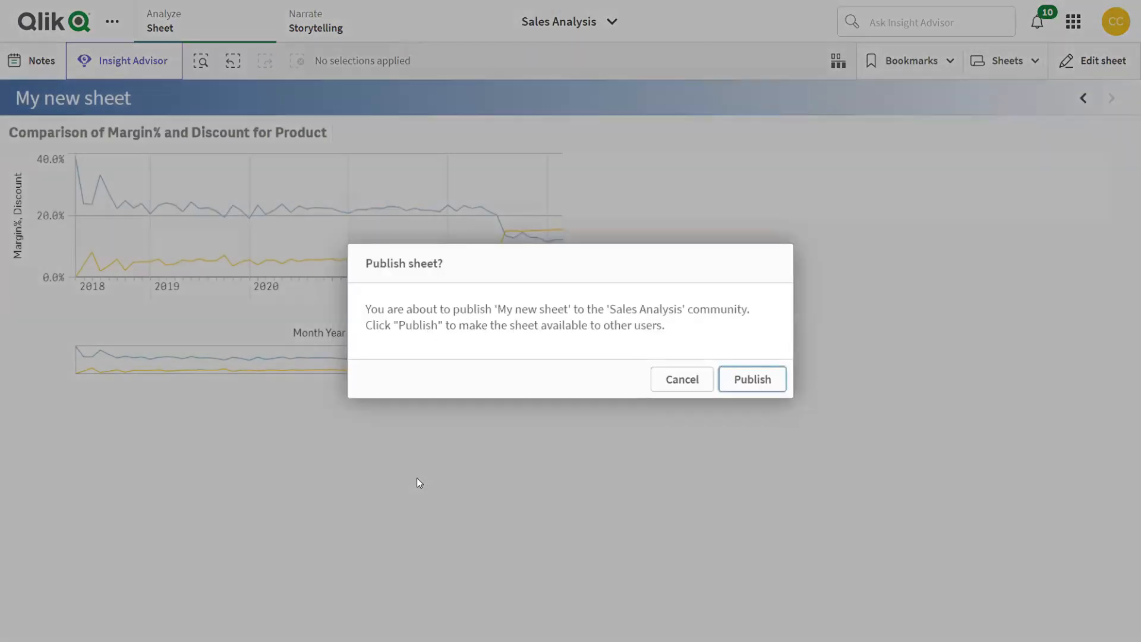
left_click(754, 380)
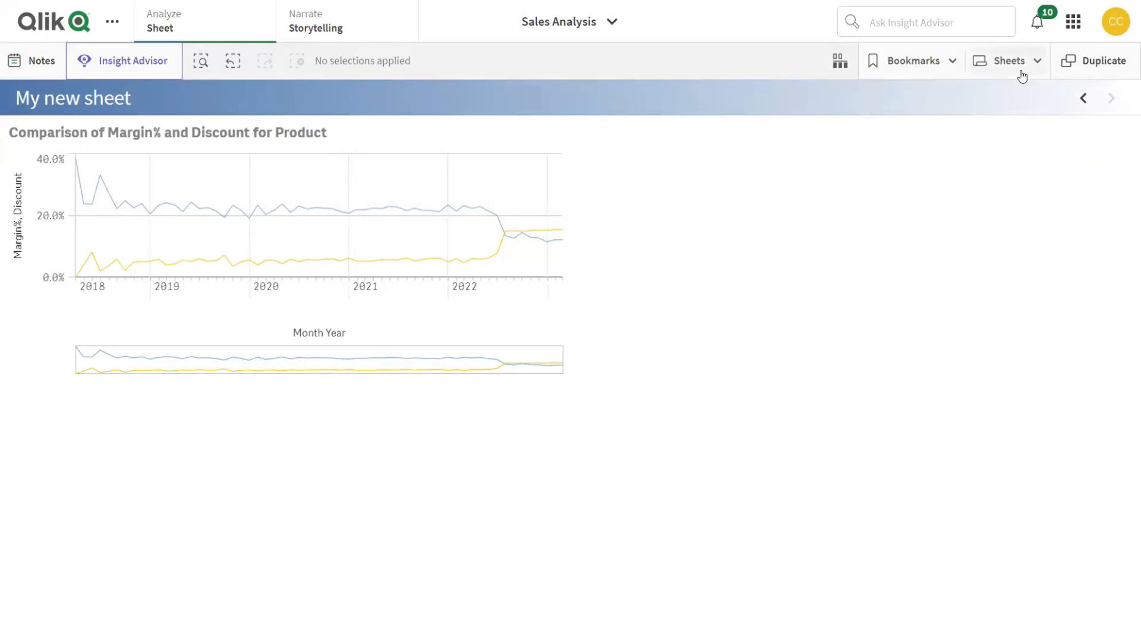
Check where My new sheet is listed among the app's sheets and close the overview
left_click(1040, 61)
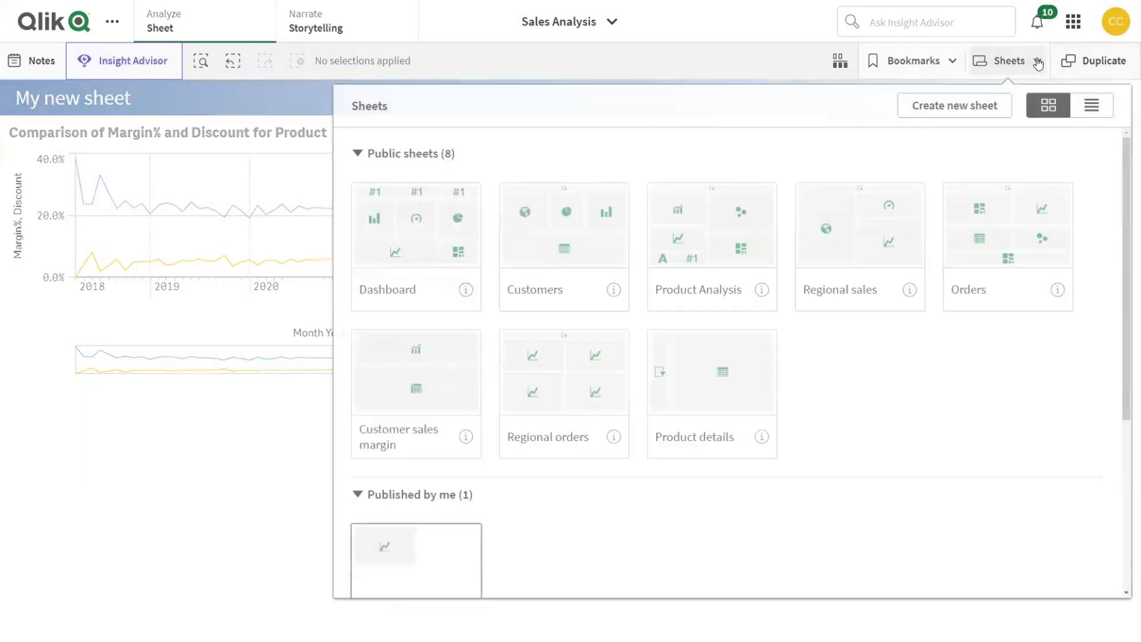
scroll(416, 416, "down", 2)
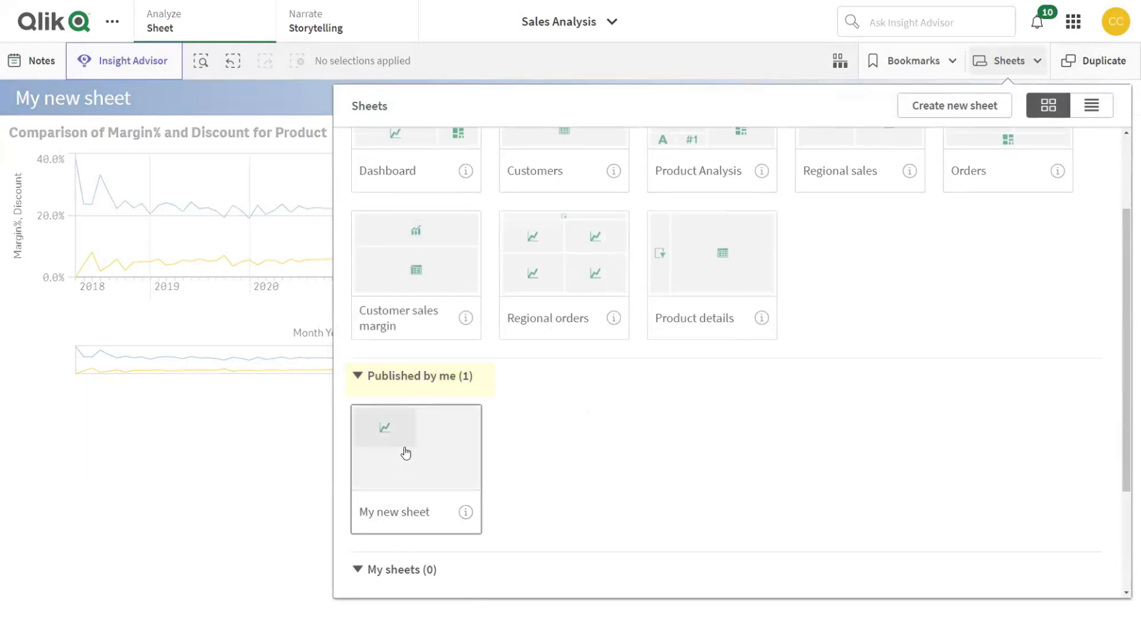
left_click(243, 230)
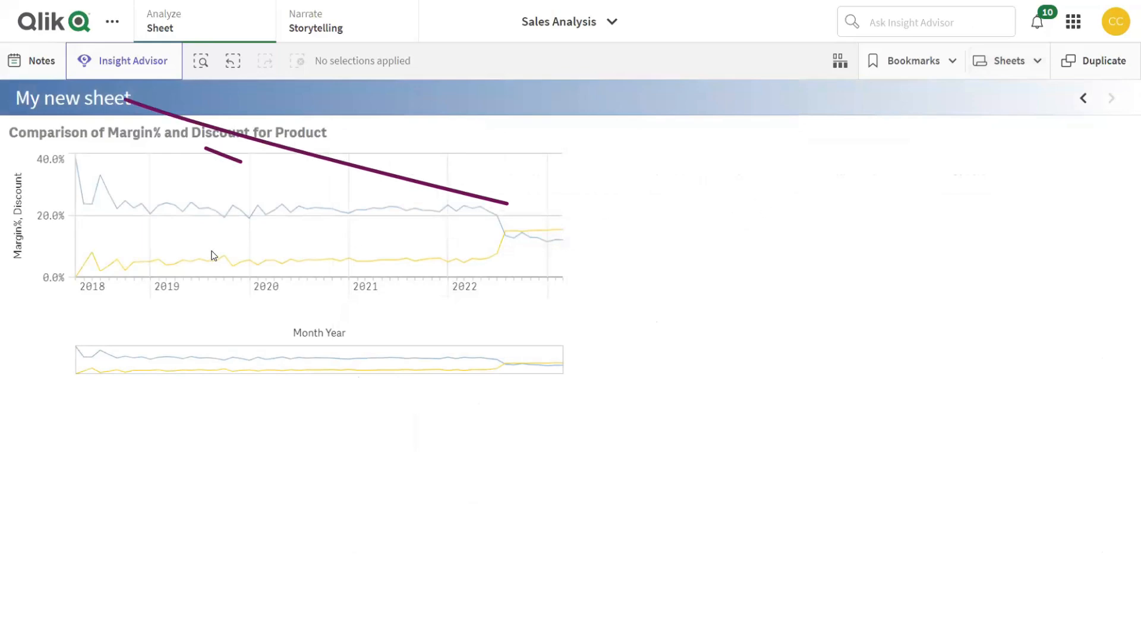
Create a note mentioning a colleague with the text "please check this chart, it clearly shows inverted correlation between discounts and margins%" and grant them editor access
left_click(38, 61)
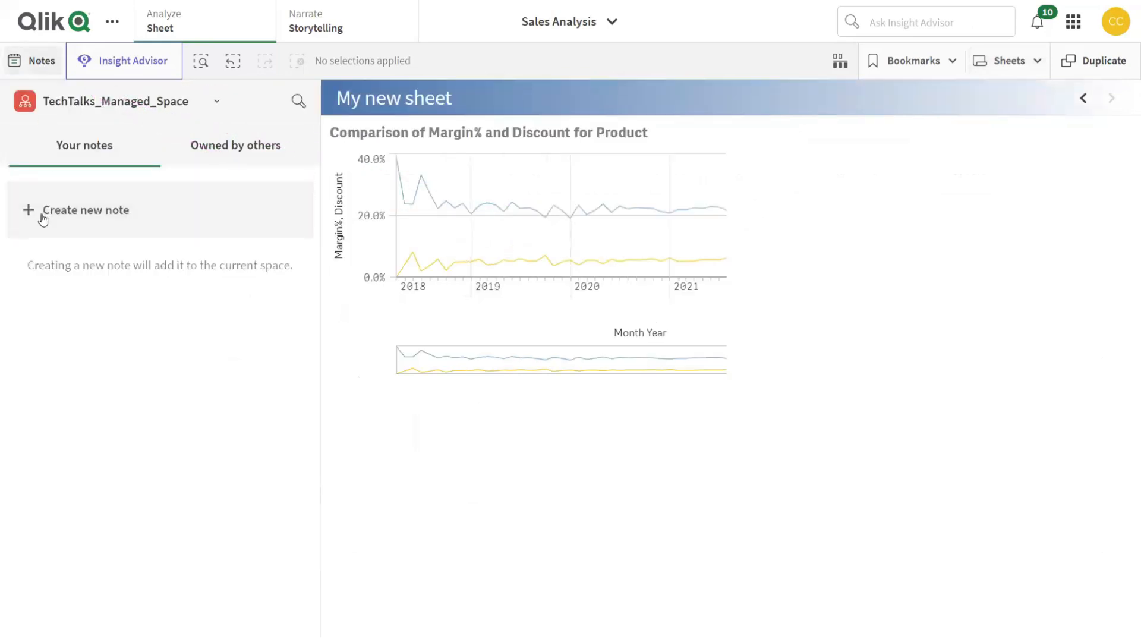
left_click(33, 211)
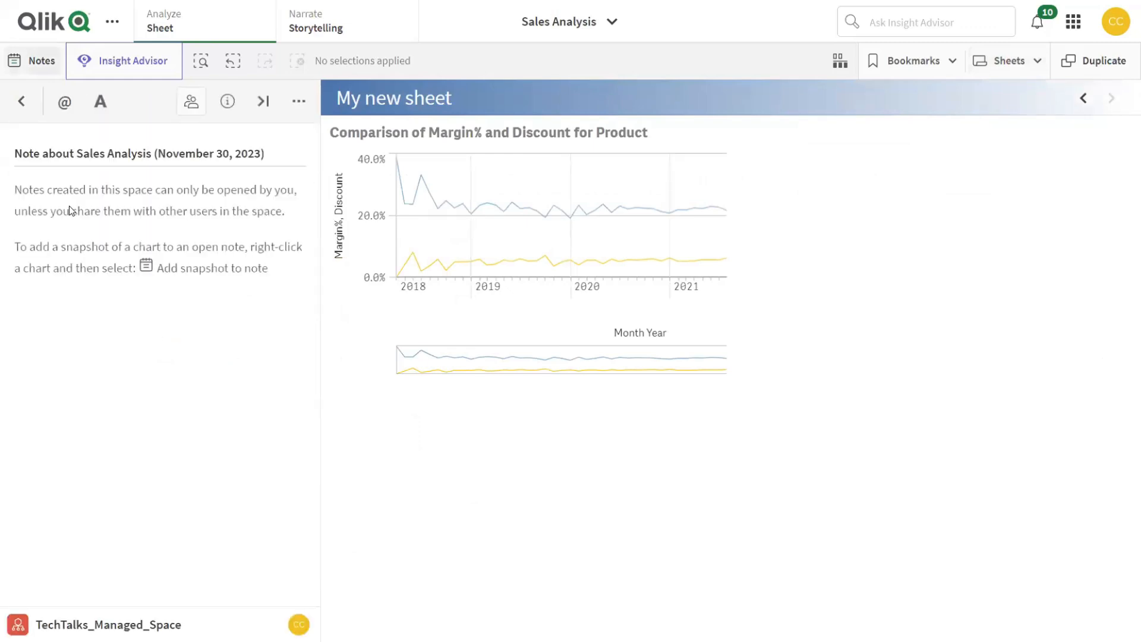
type("@Umberto")
left_click(74, 213)
type(", please check this")
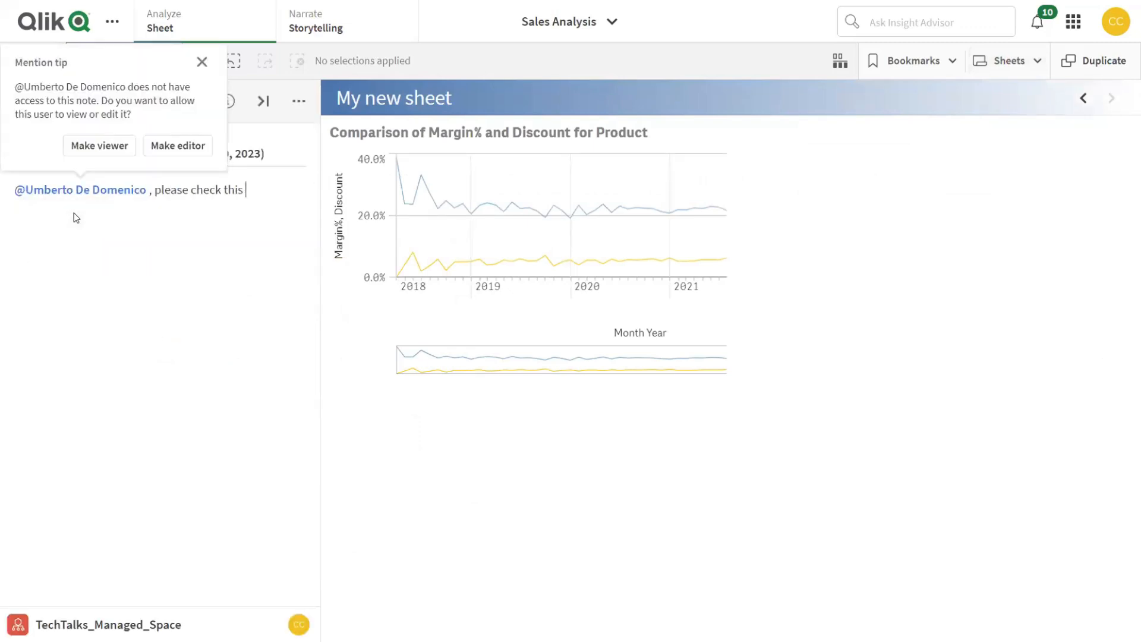
type(" chart, it clearly shows inverted correlation between discounts and margins%")
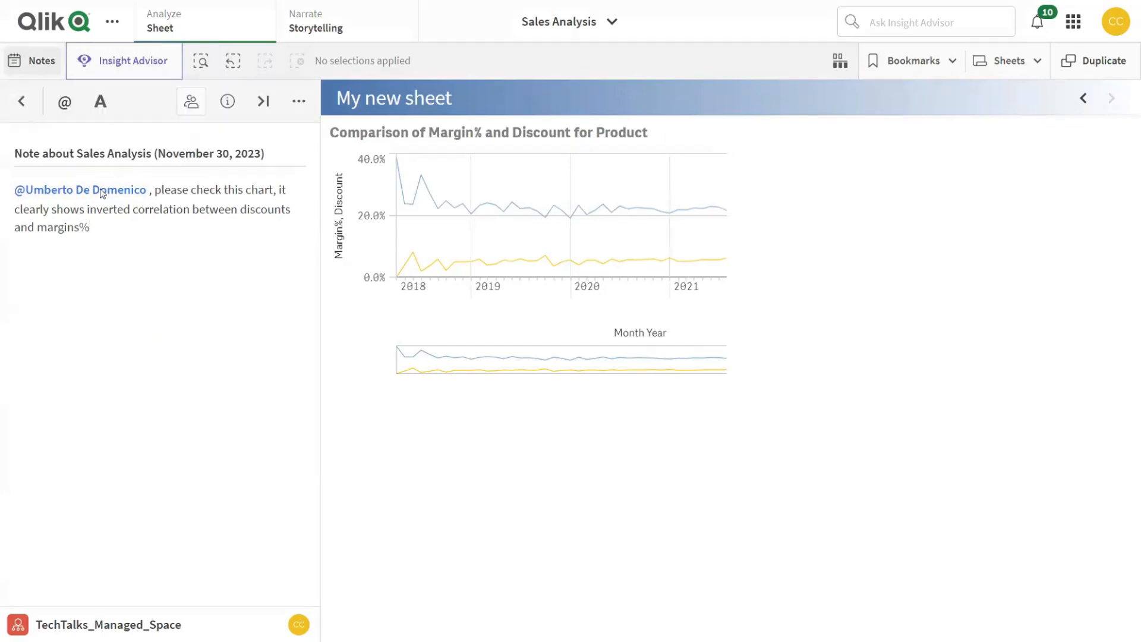
mouse_move(101, 190)
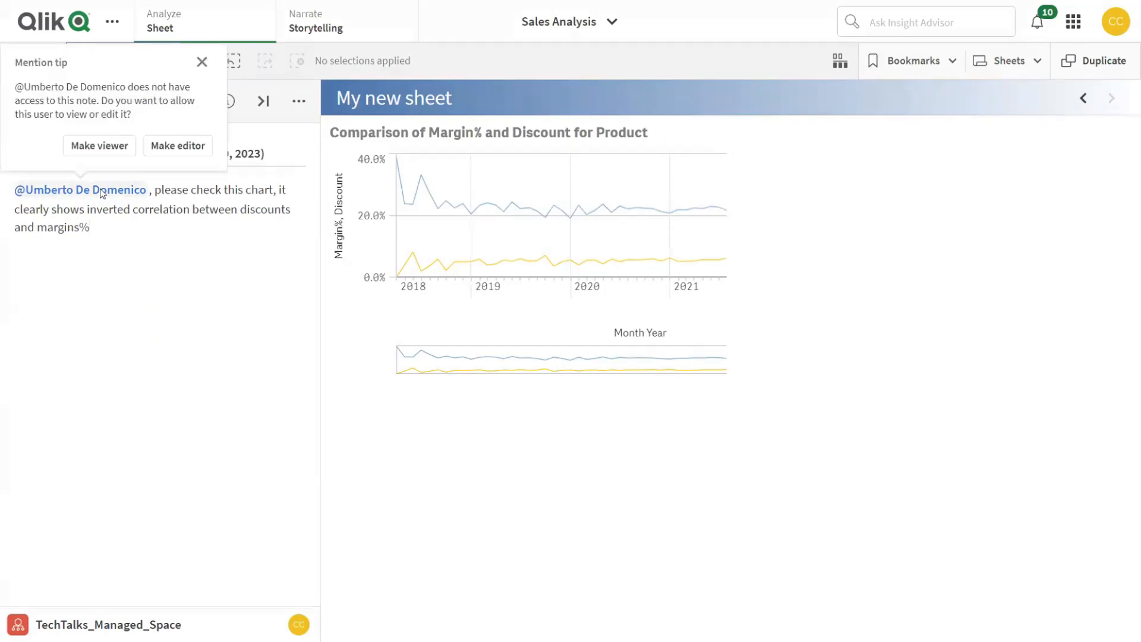
left_click(192, 146)
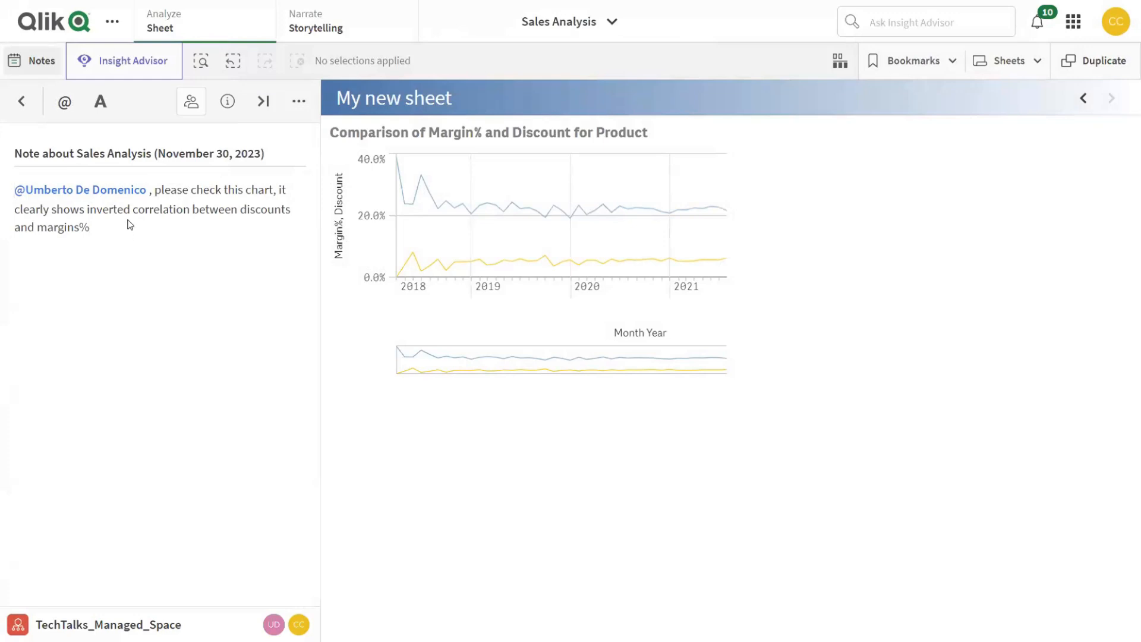
Review the note's sharing options for individual users and members of TechTalks_Managed_Space, and close them without changes
left_click(189, 102)
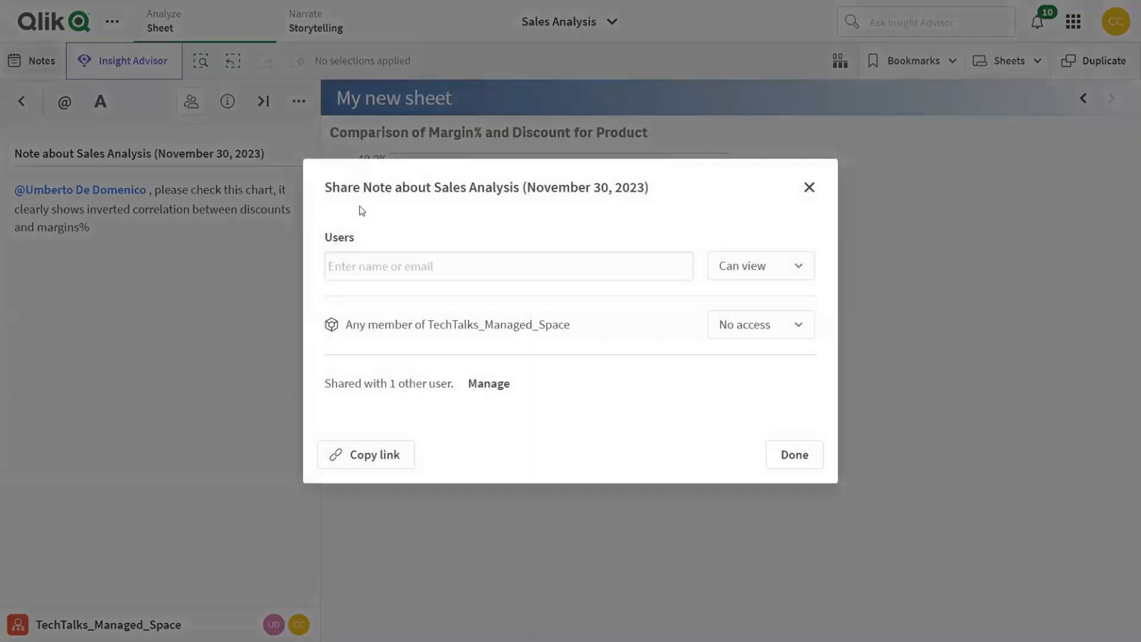
left_click(779, 329)
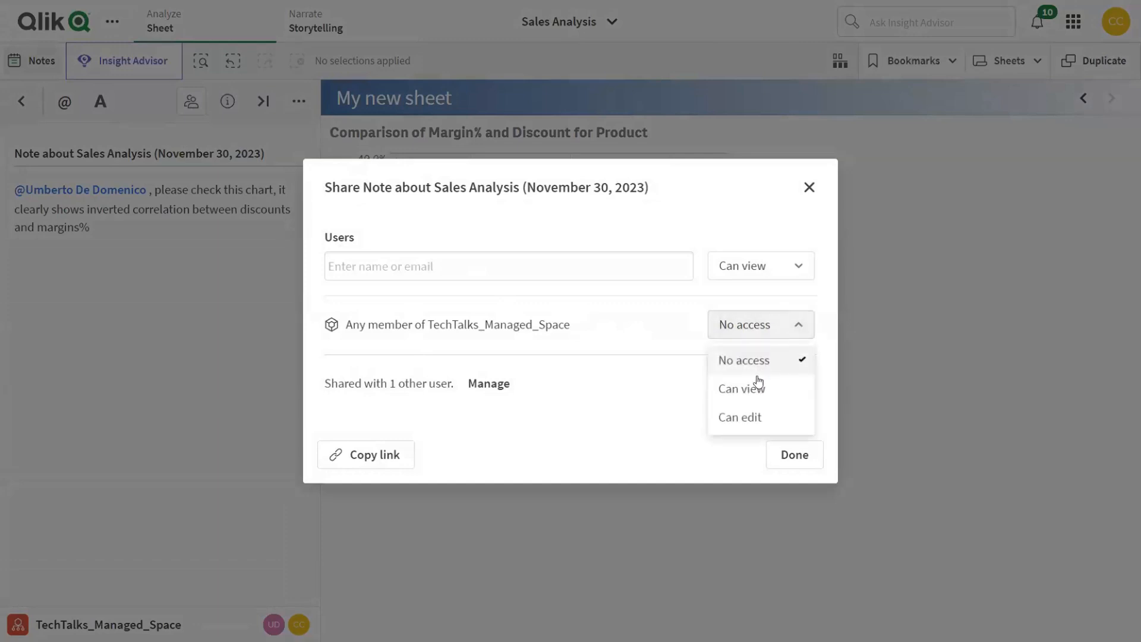
left_click(523, 276)
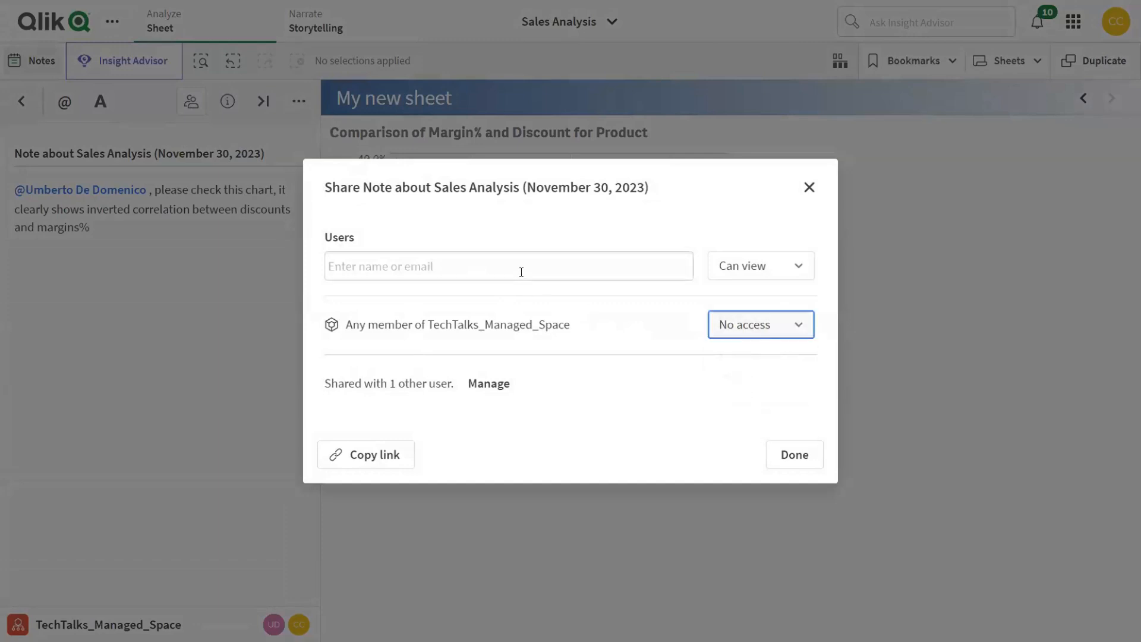
left_click(777, 266)
left_click(545, 264)
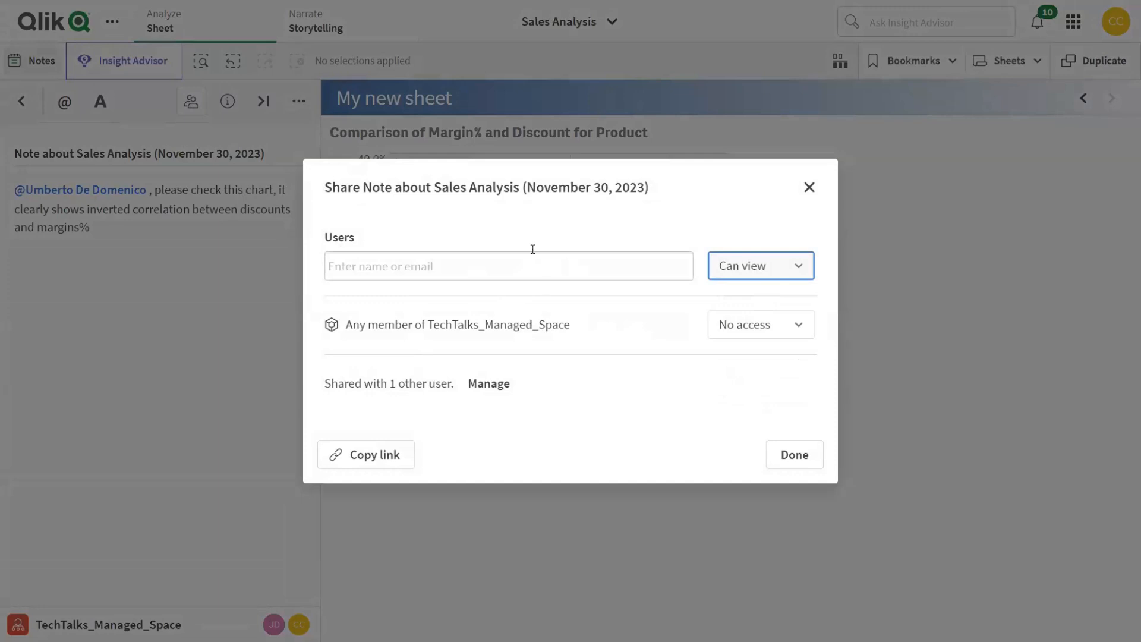
left_click(810, 189)
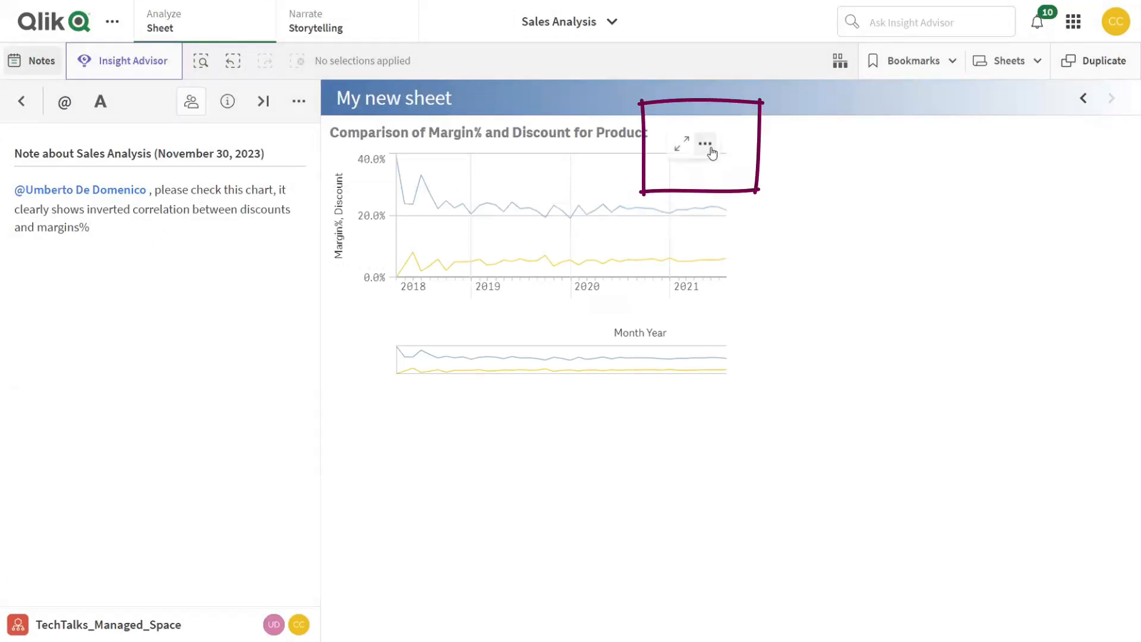
Add a snapshot of the Margin% and Discount comparison chart to the open note
left_click(708, 146)
left_click(798, 261)
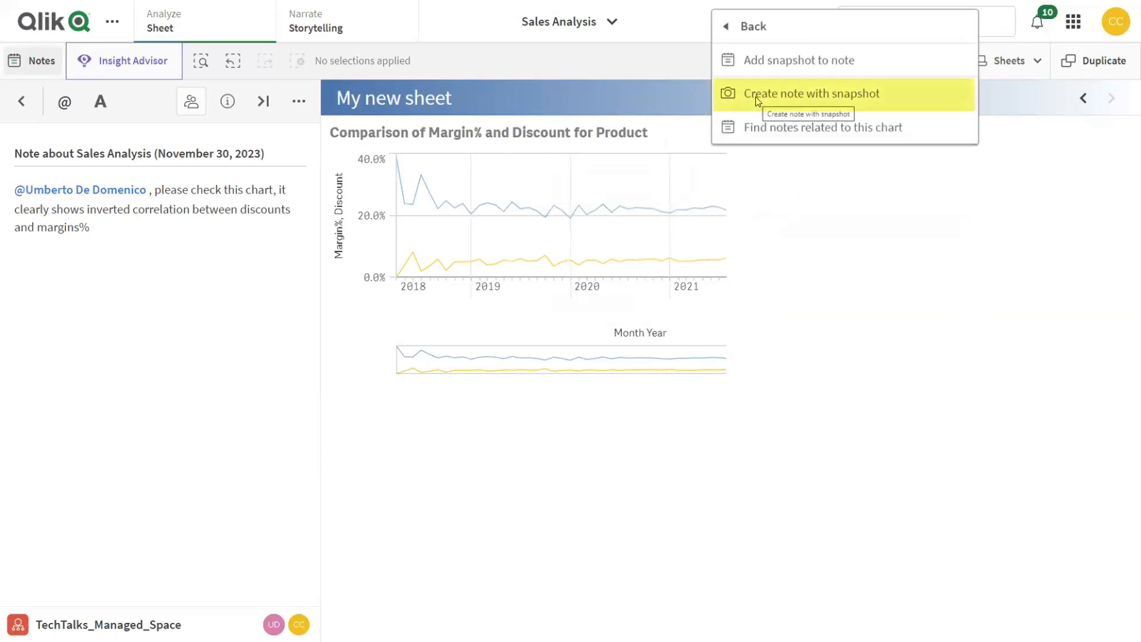
left_click(780, 71)
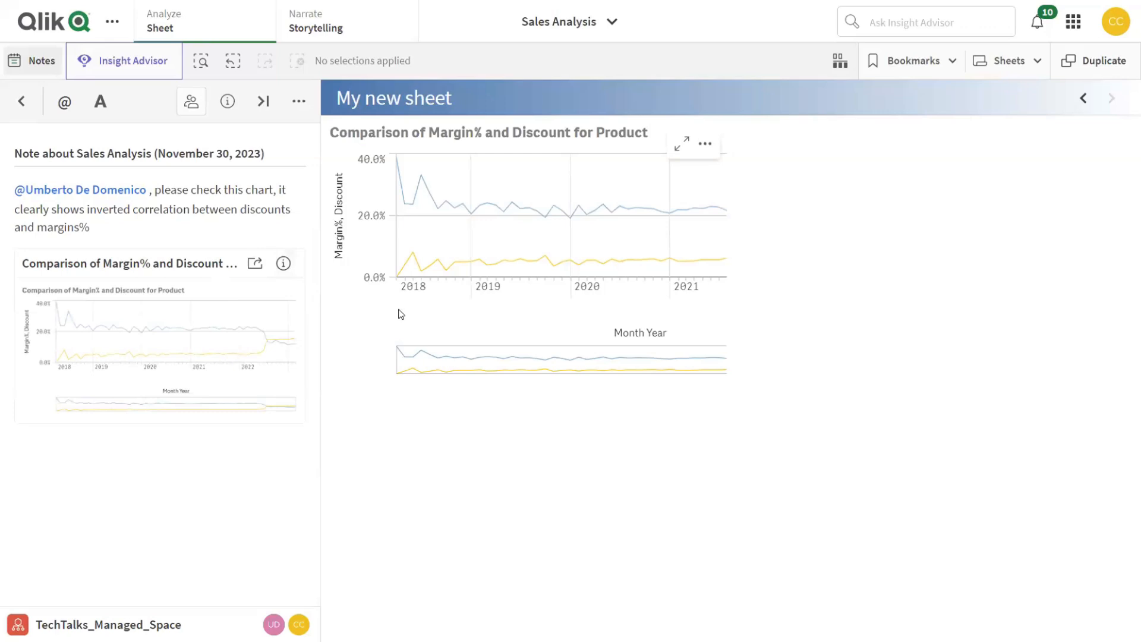
Add the Comparison of Margin% and Discount for Product chart to the hub for monitoring, keeping its default name
right_click(534, 220)
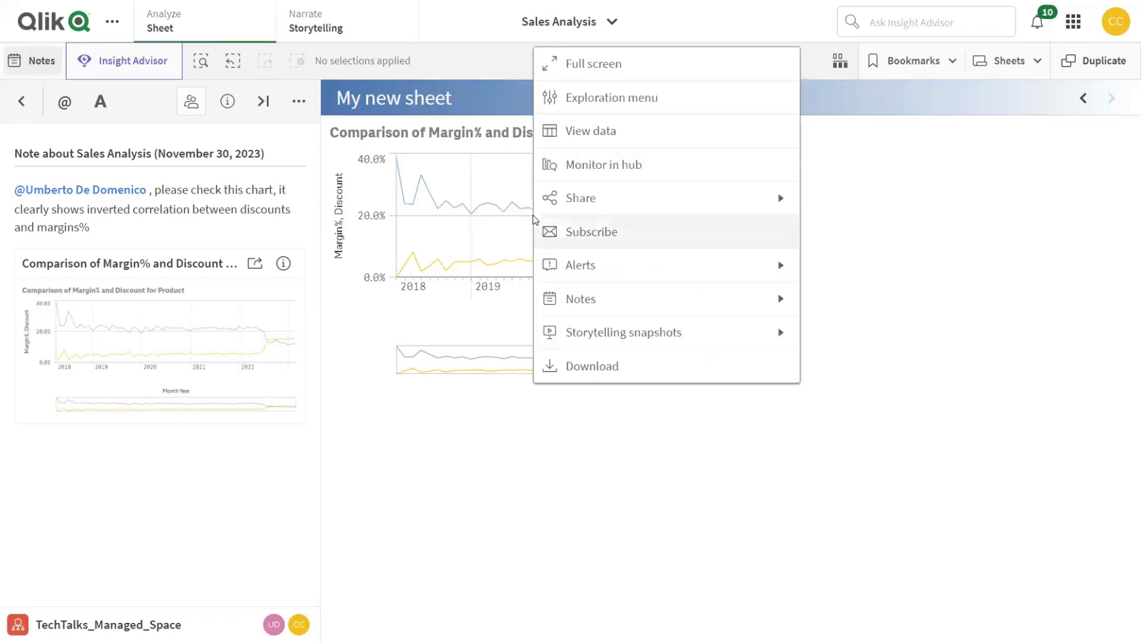
left_click(620, 166)
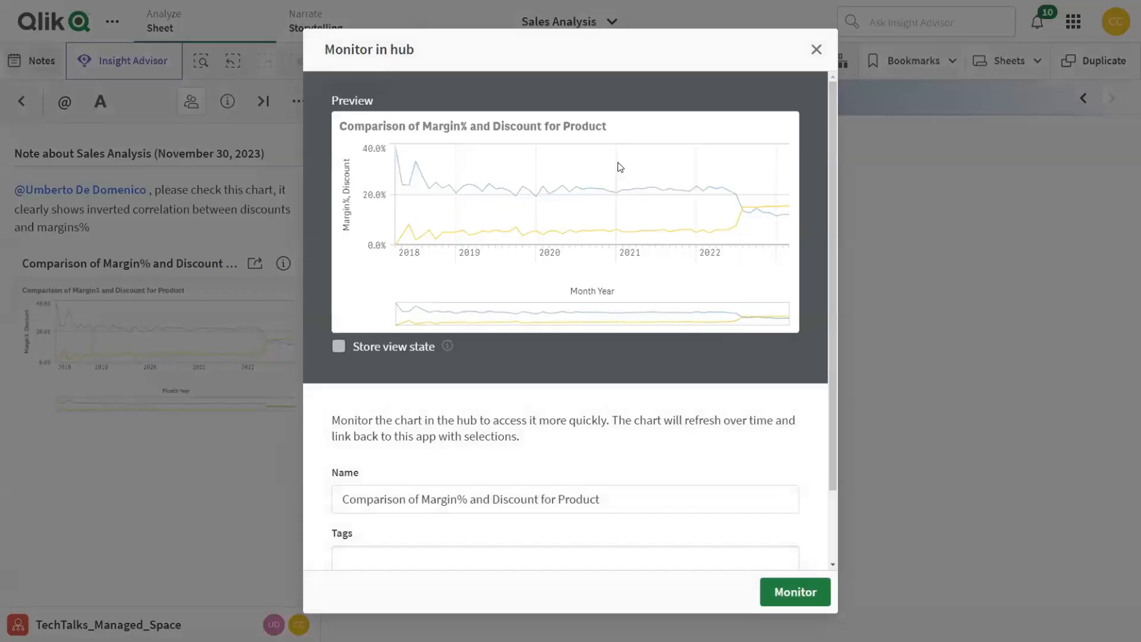
scroll(590, 339, "down", 2)
left_click(791, 591)
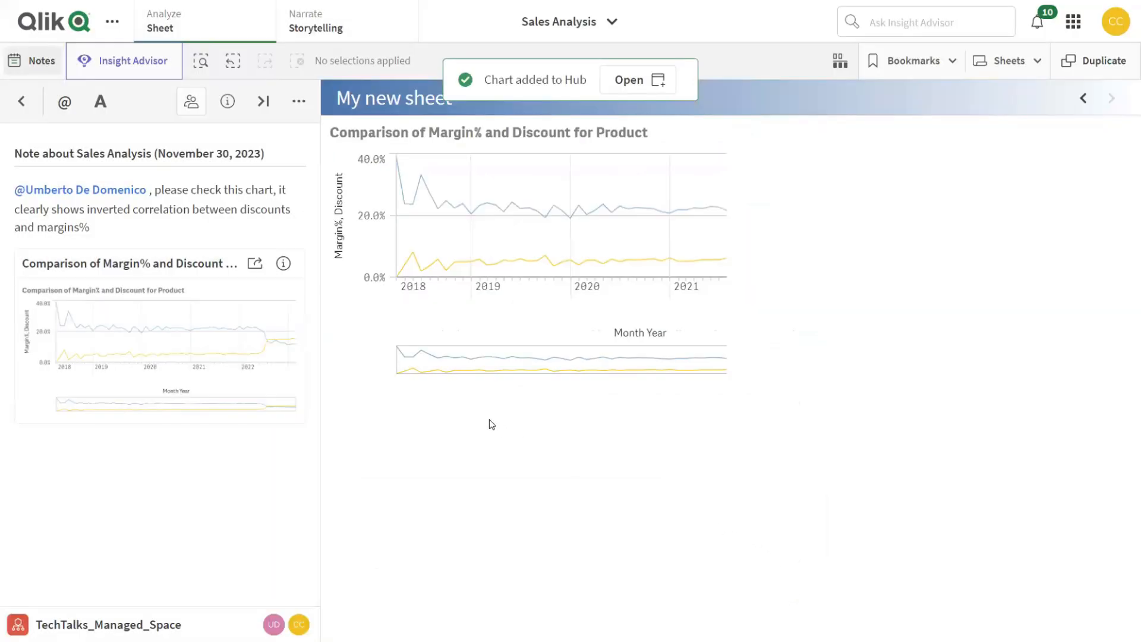
View the monitored Margin% and Discount chart and its chart history from the hub home, and return to it in the app
left_click(52, 13)
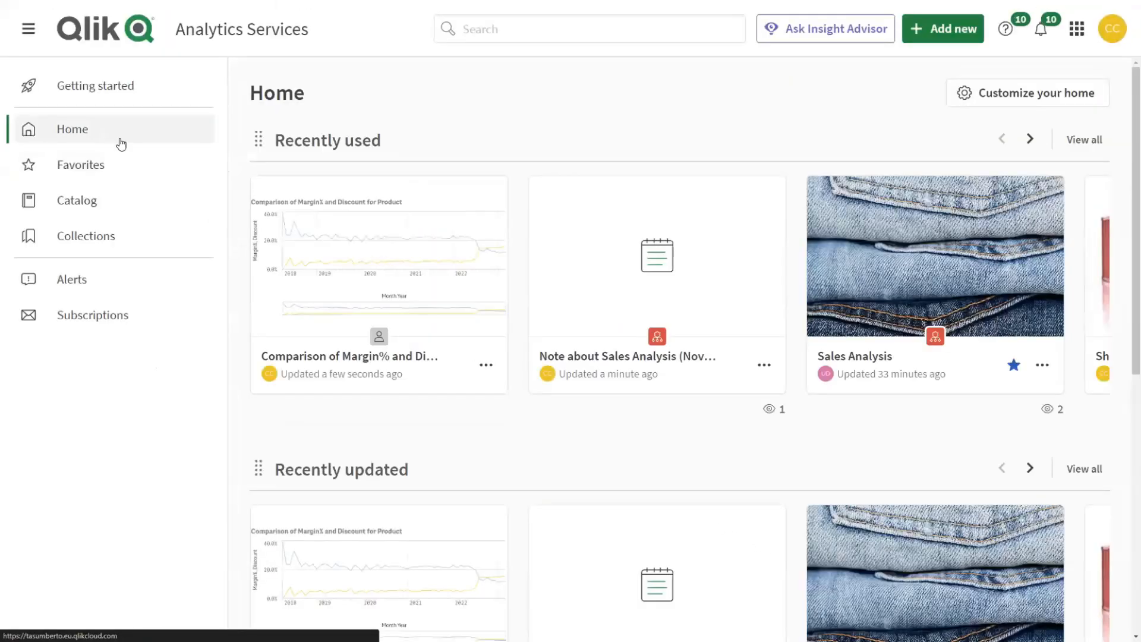
mouse_move(380, 279)
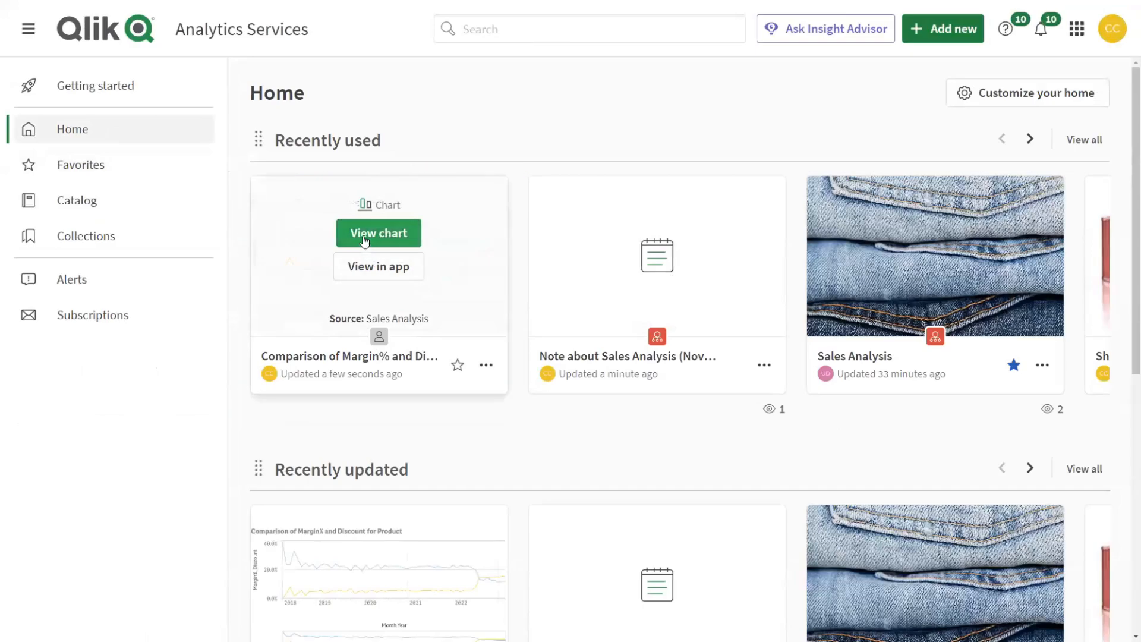
left_click(364, 236)
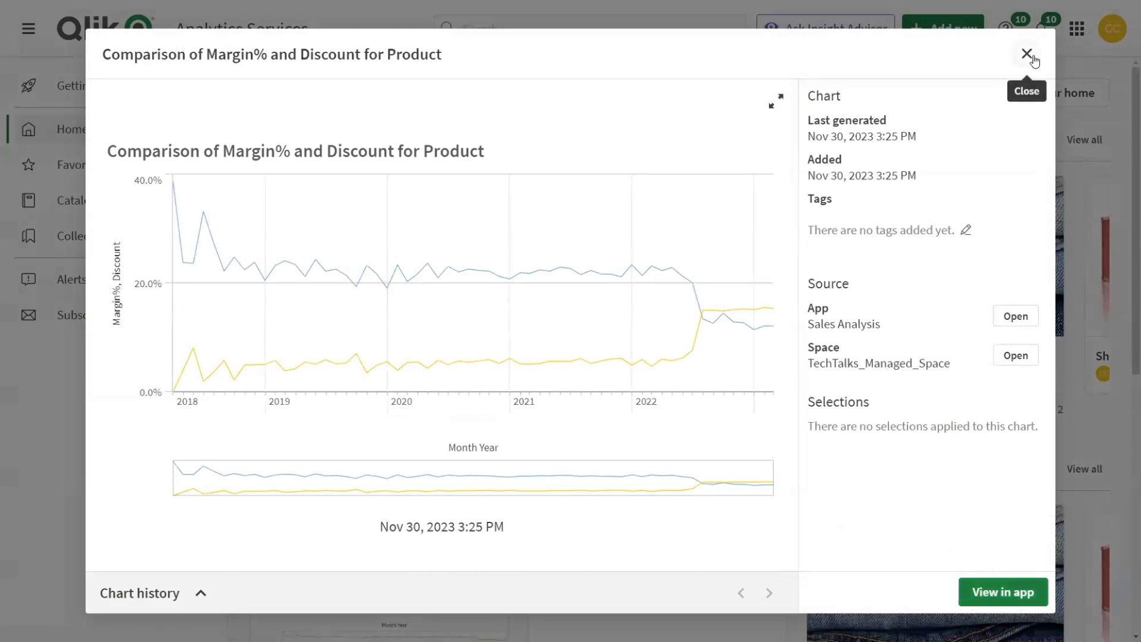
left_click(201, 594)
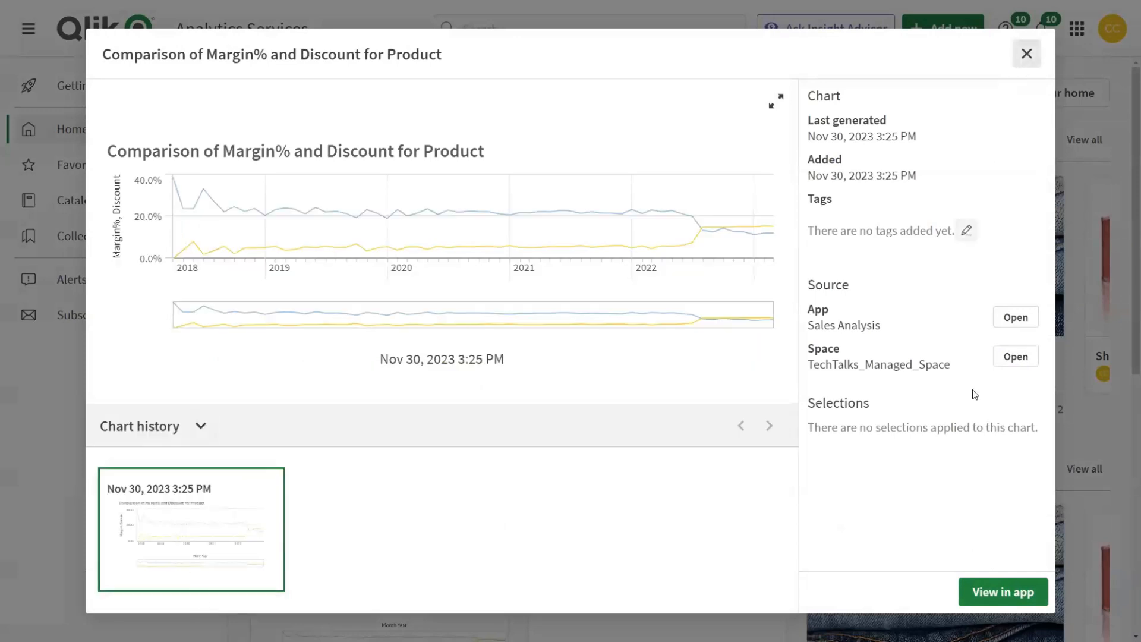
left_click(995, 589)
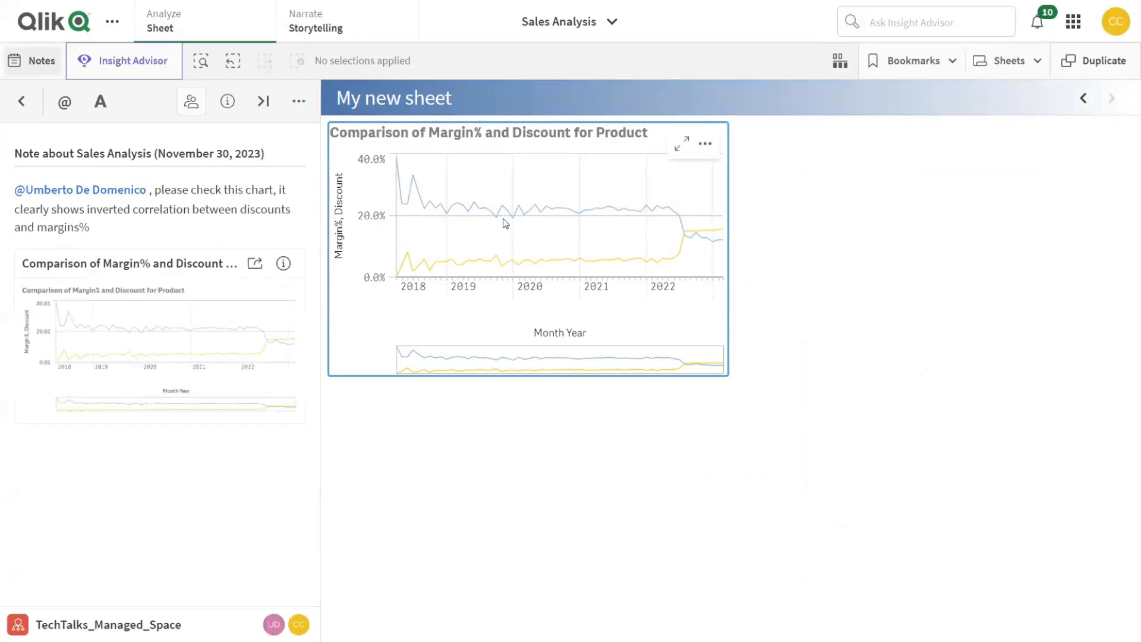
Subscribe to the Margin% and Discount chart, reviewing the format and schedule options and keeping PDF format with daily e-mails
right_click(503, 221)
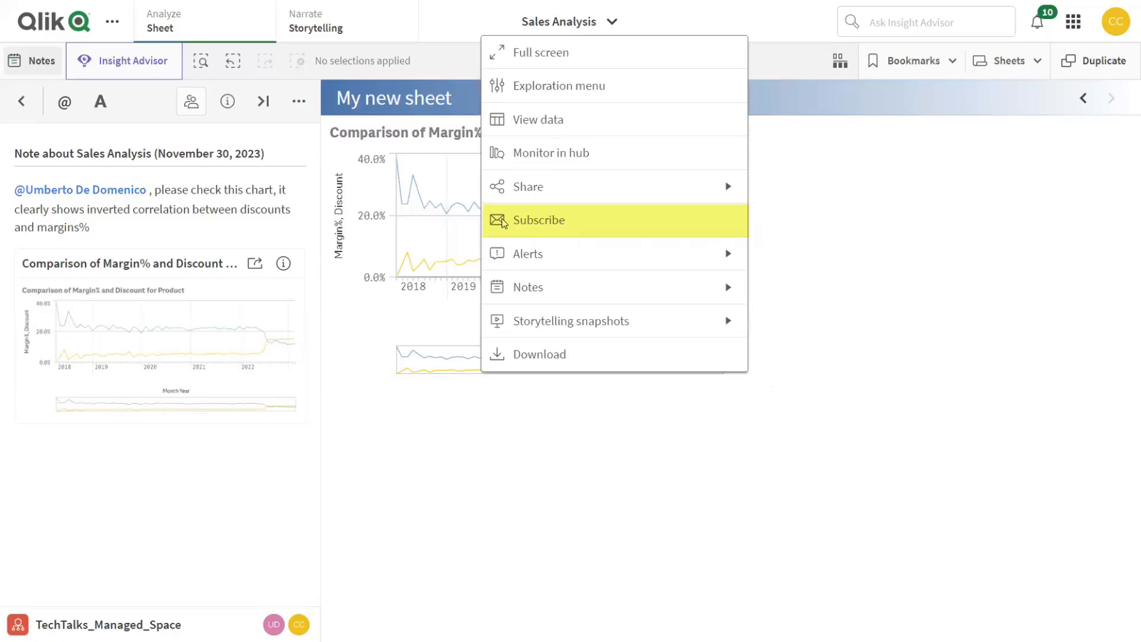
left_click(501, 219)
scroll(649, 313, "down", 1)
left_click(499, 334)
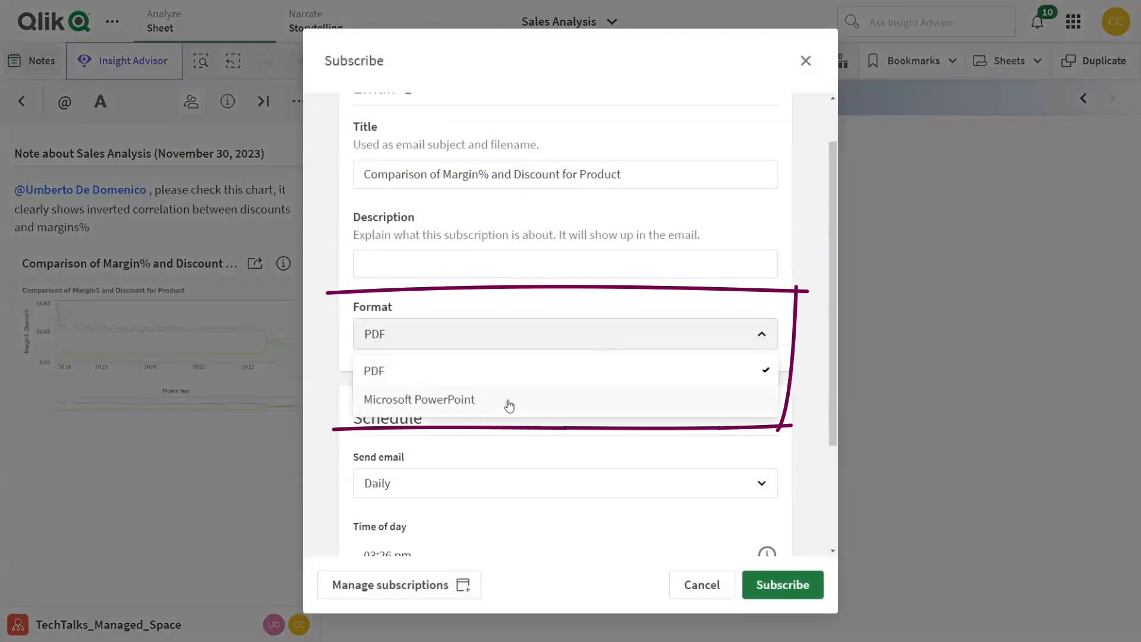
left_click(558, 290)
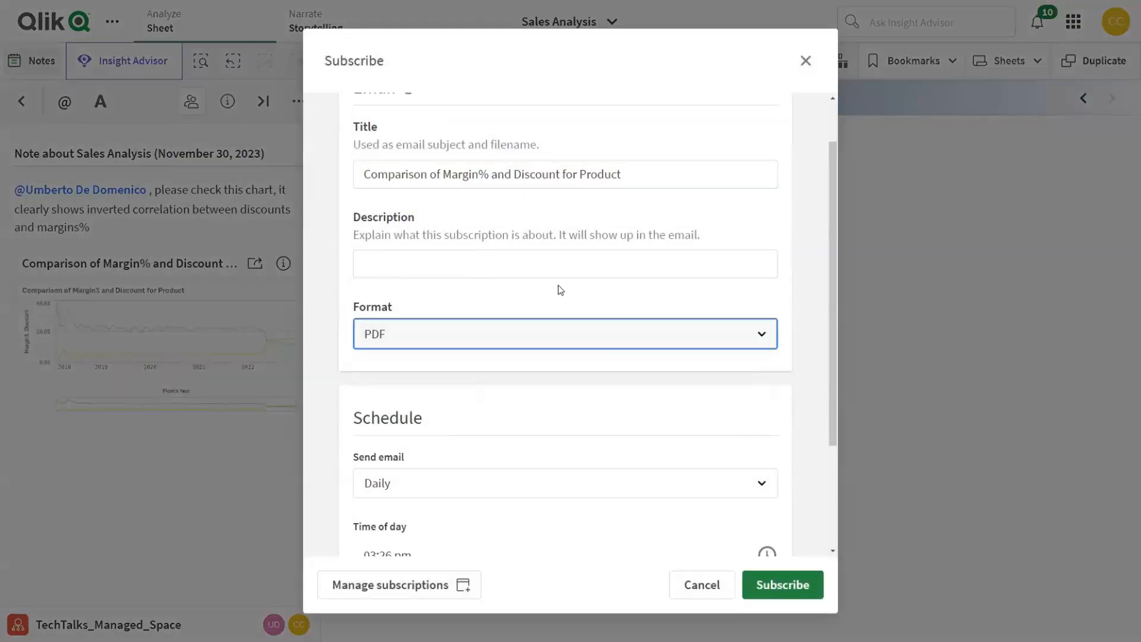
scroll(558, 292, "down", 2)
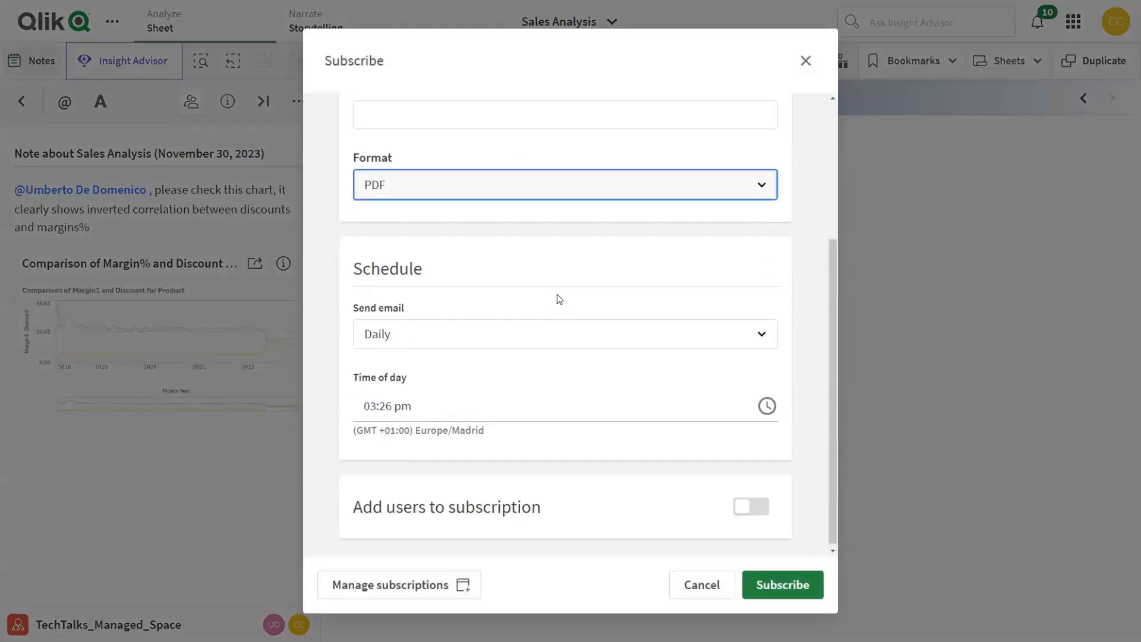
left_click(473, 330)
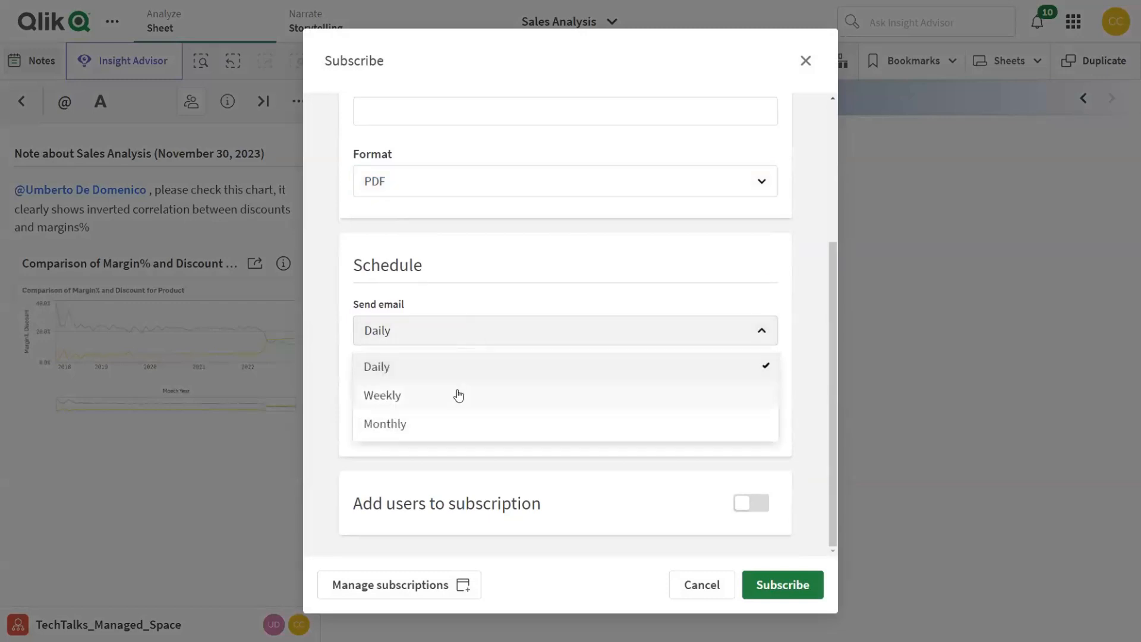
left_click(465, 332)
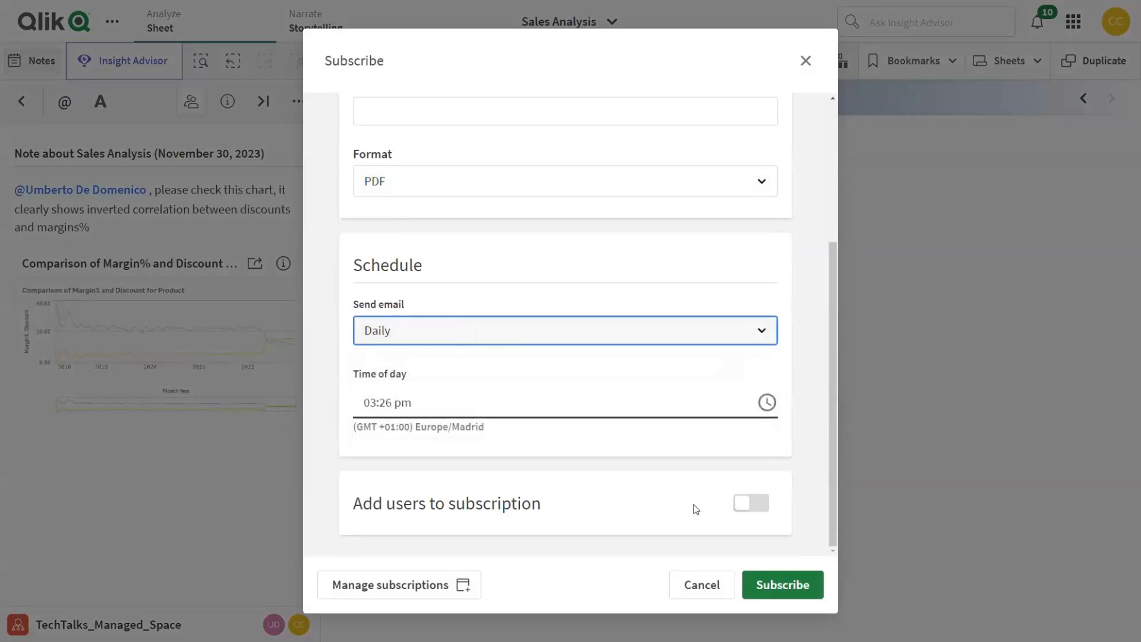
left_click(779, 585)
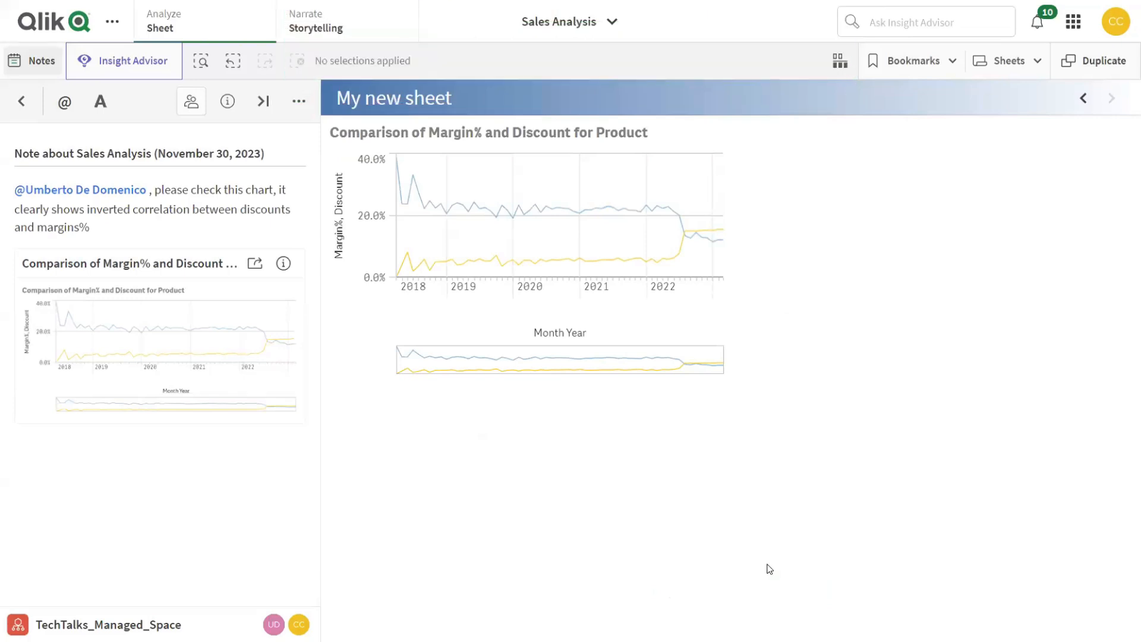
Check the chart subscription and its available actions in the hub's subscription list, and view the chart in the app
left_click(61, 24)
left_click(84, 319)
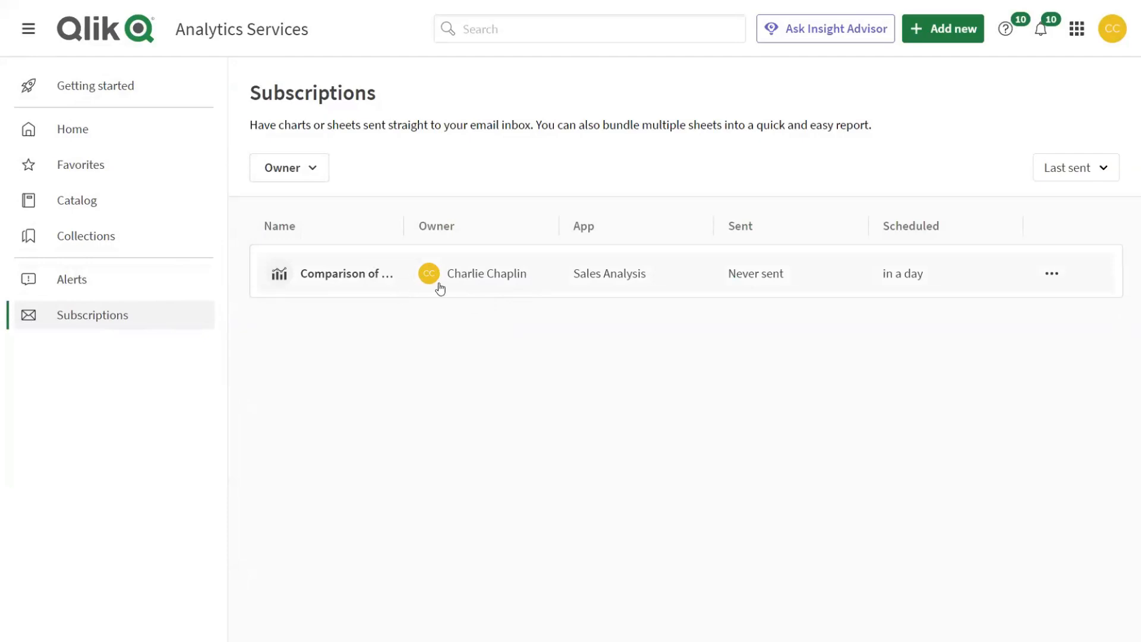
left_click(1051, 274)
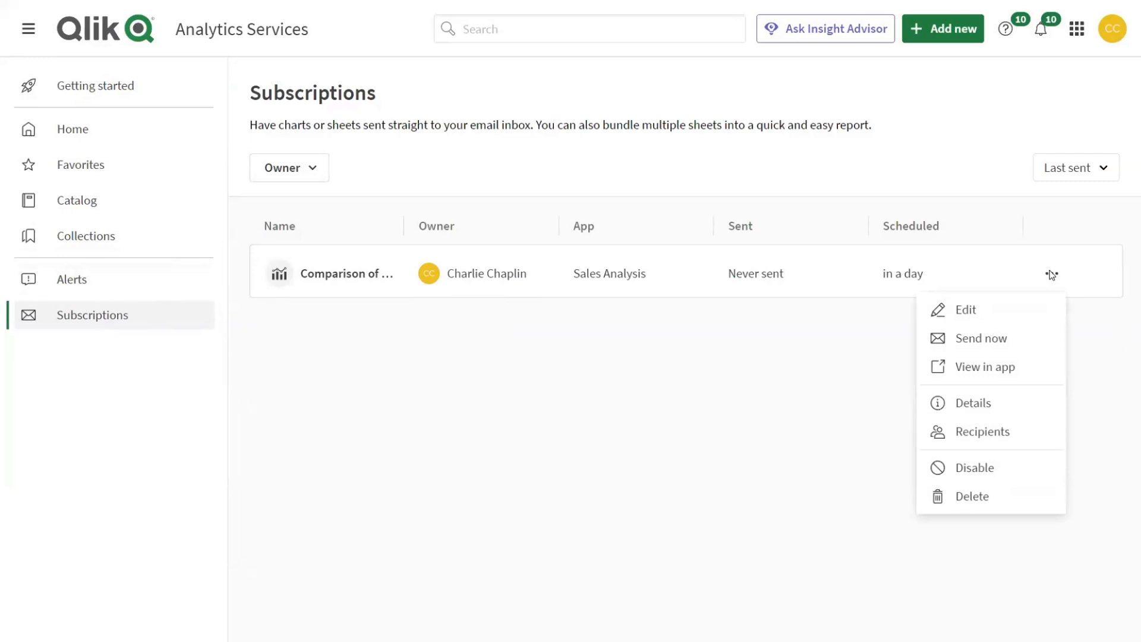
left_click(1009, 372)
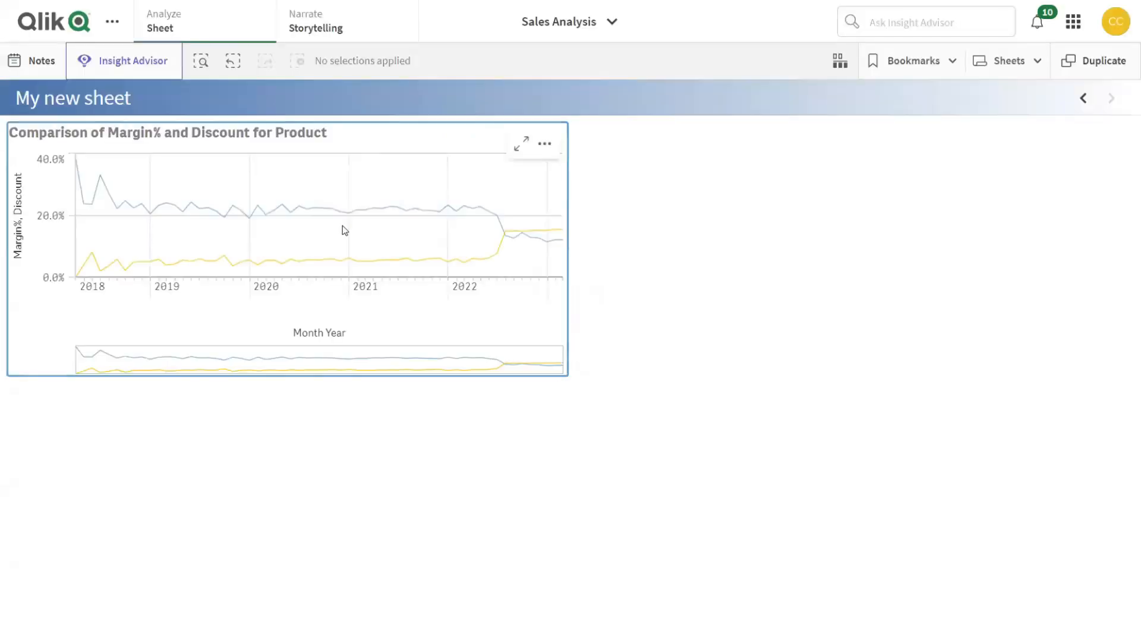
Start a new alert on the Margin% and Discount chart, keeping both measures and the Month Year dimension as its data
right_click(343, 229)
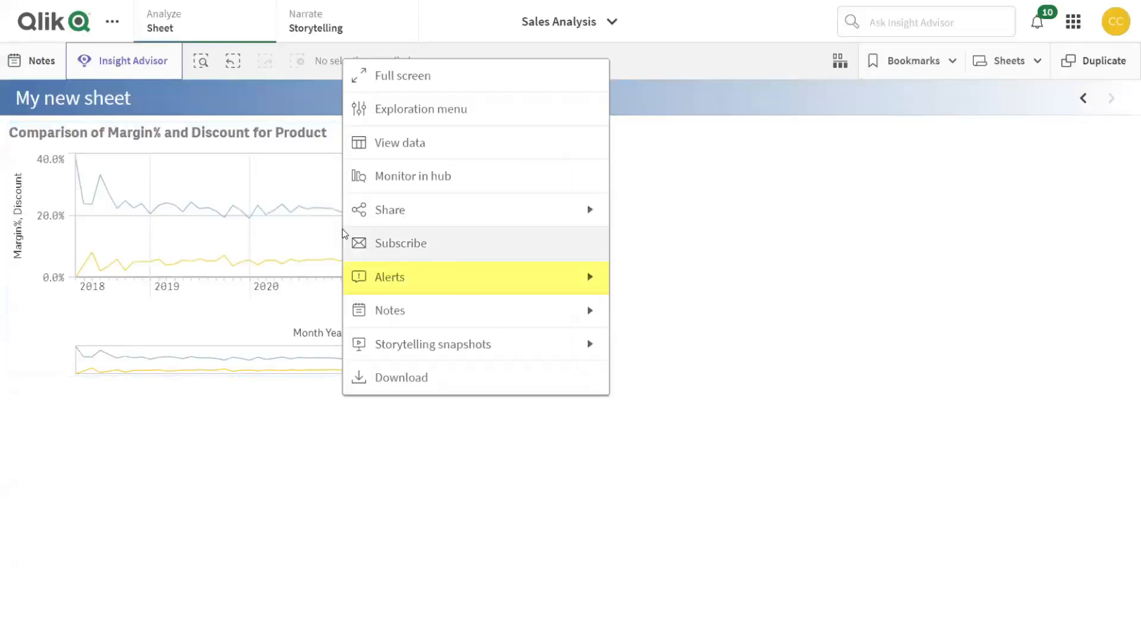
left_click(419, 286)
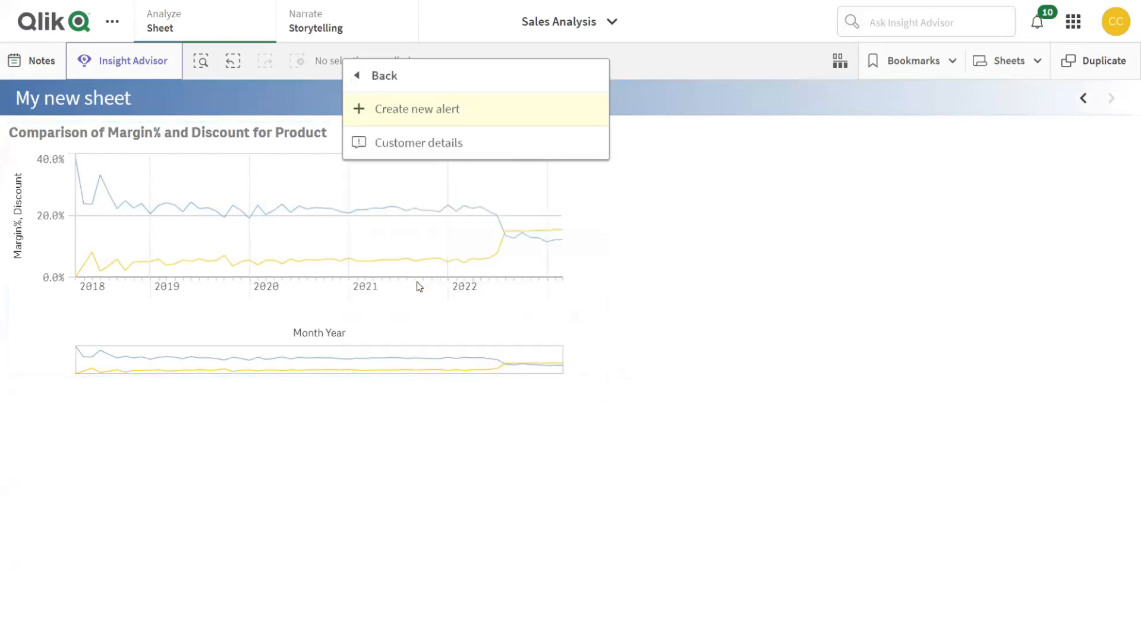
left_click(441, 105)
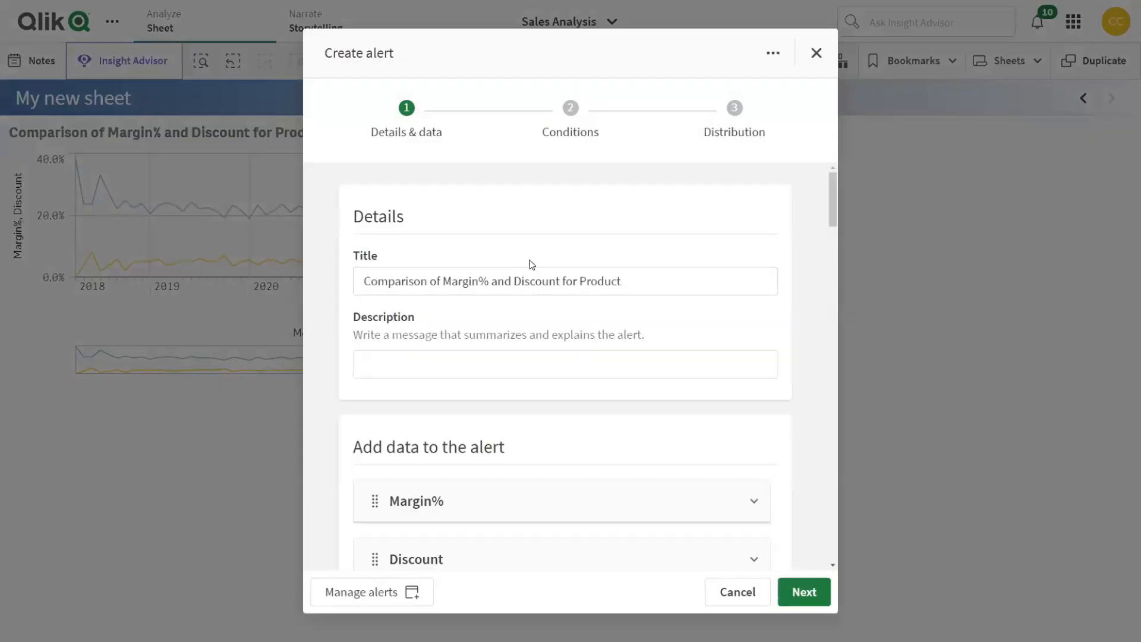
scroll(532, 271, "down", 2)
scroll(547, 268, "down", 2)
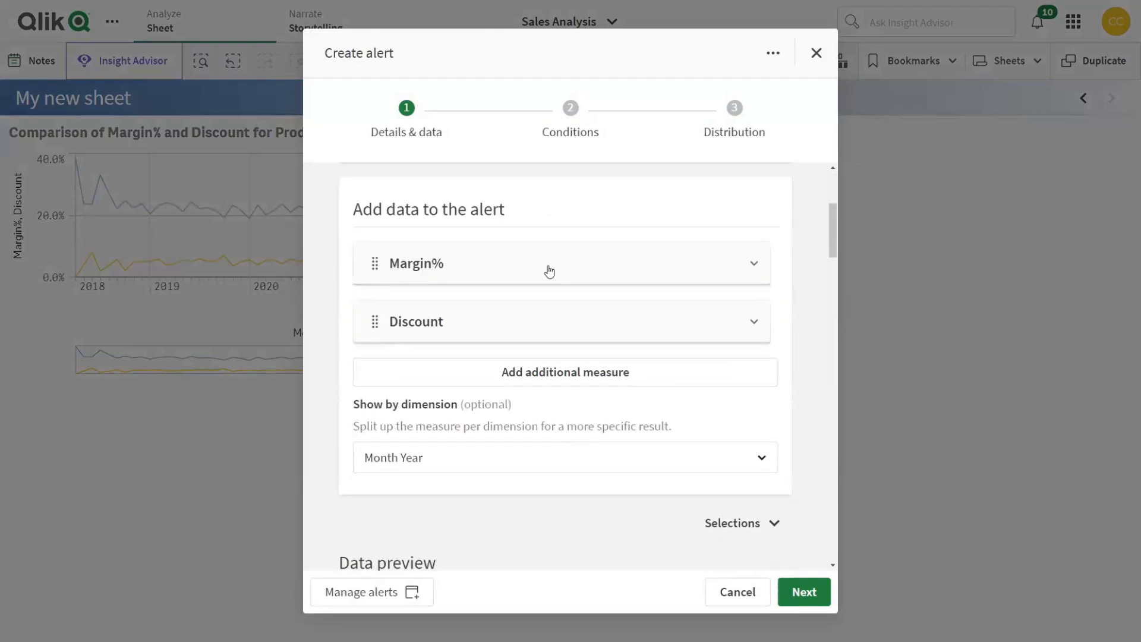
scroll(594, 386, "down", 10)
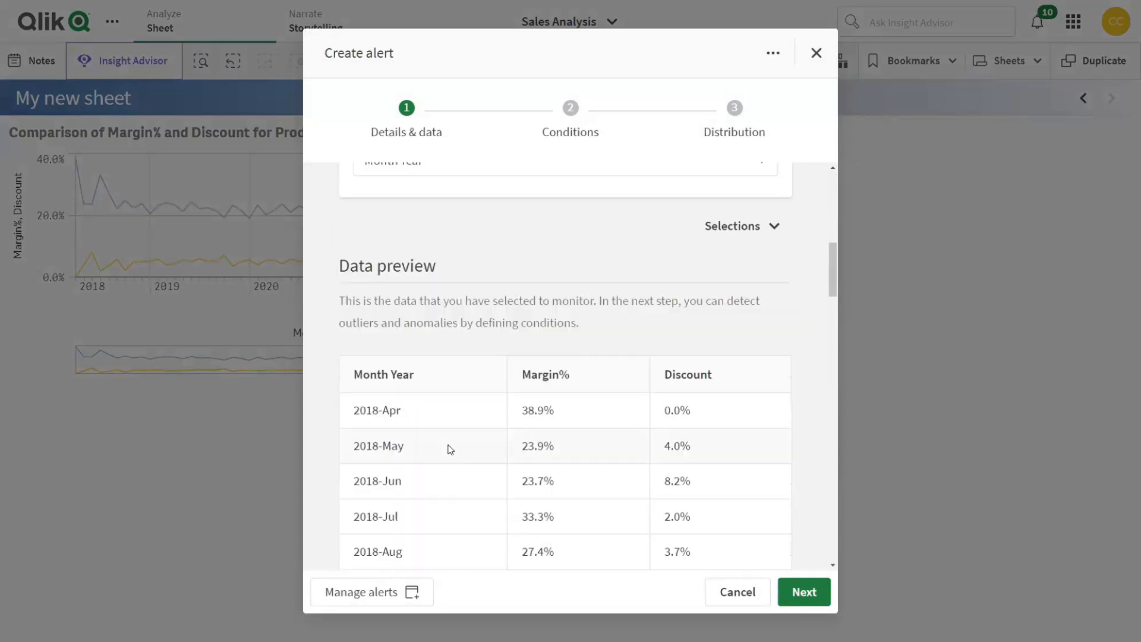
left_click(804, 593)
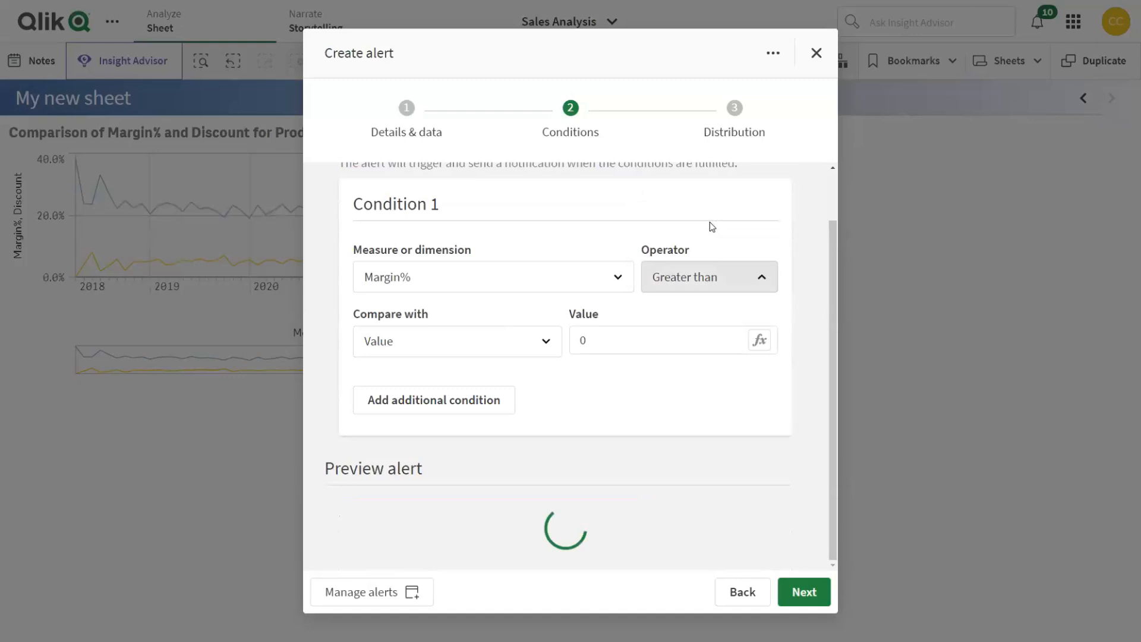
Set the alert condition to Margin% less than 0.35, review the alert preview and continue to the distribution settings
left_click(690, 348)
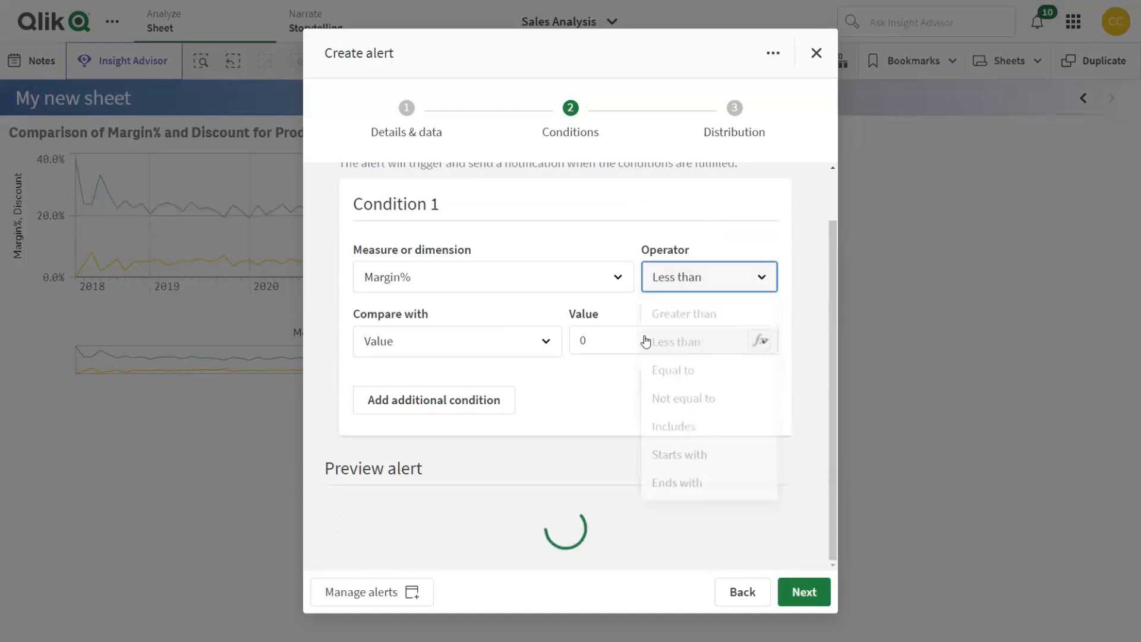
left_click(581, 340)
type(".35")
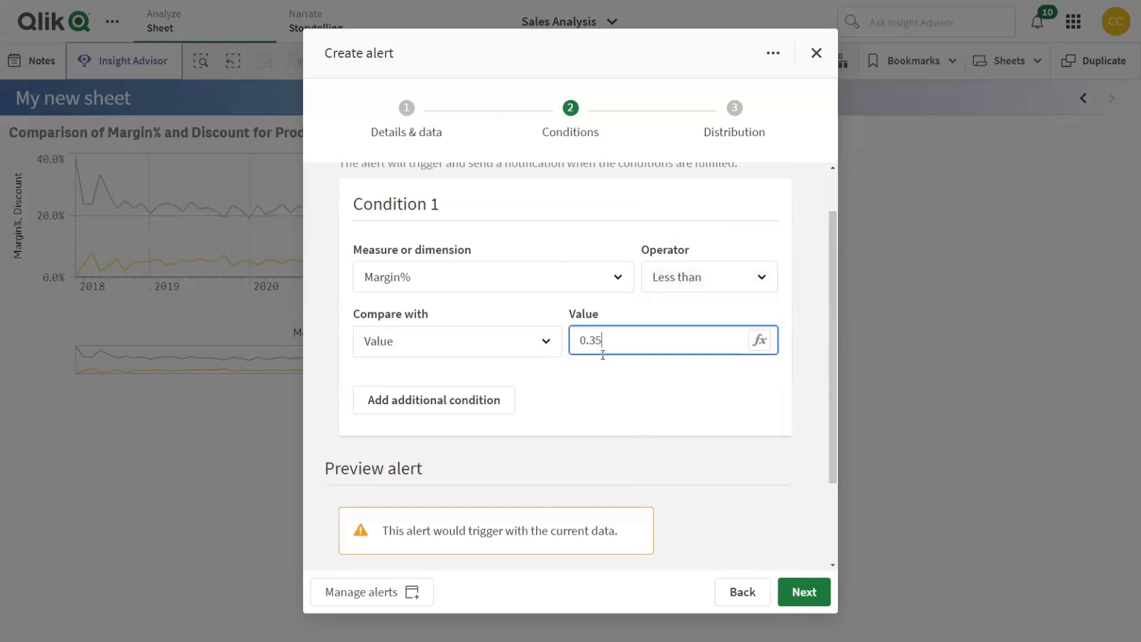
left_click(726, 437)
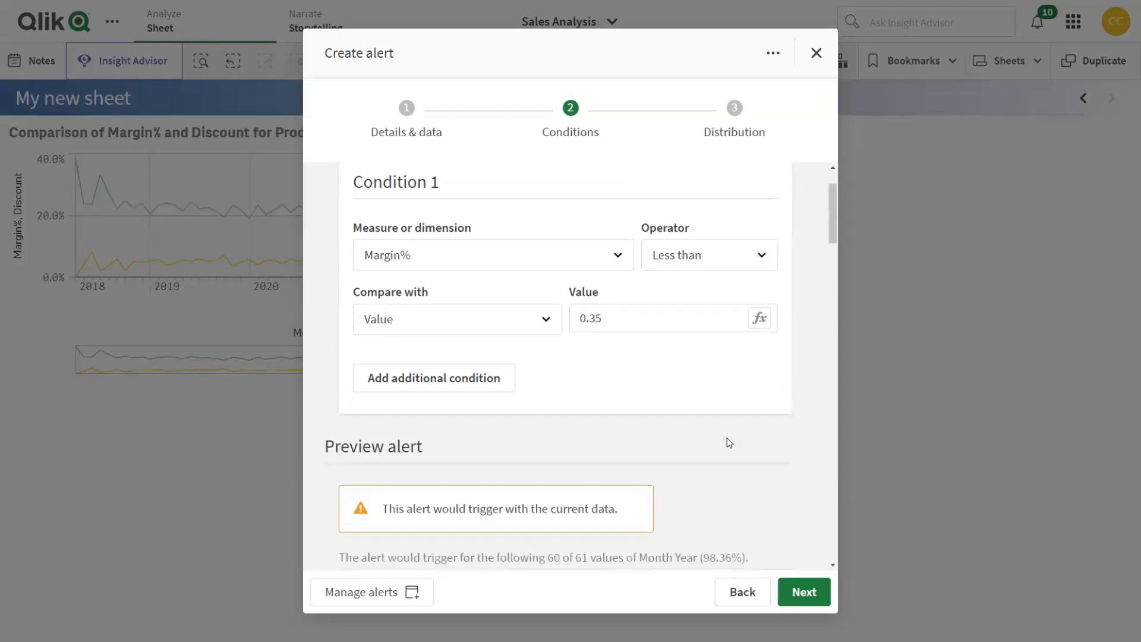
scroll(726, 438, "down", 3)
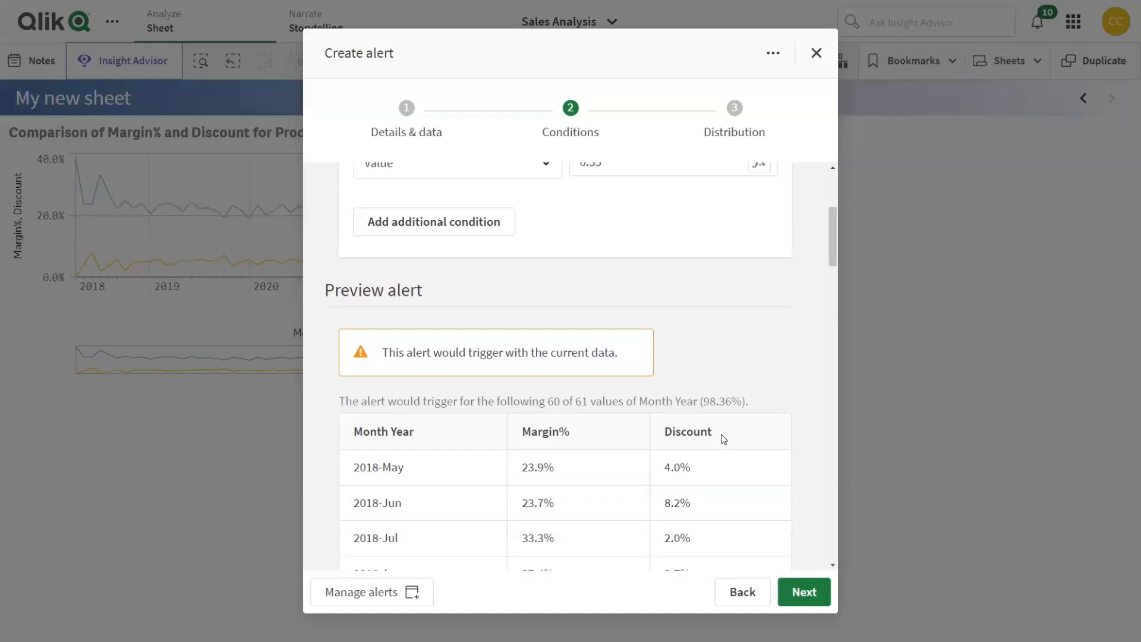
scroll(721, 436, "down", 2)
scroll(718, 437, "down", 5)
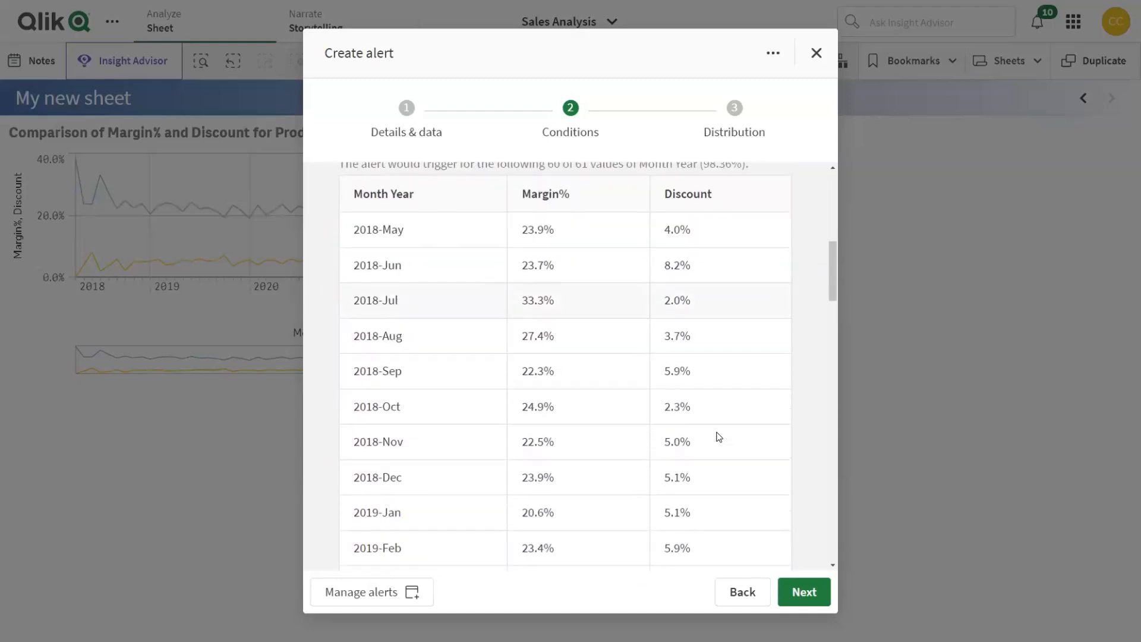
scroll(718, 437, "up", 6)
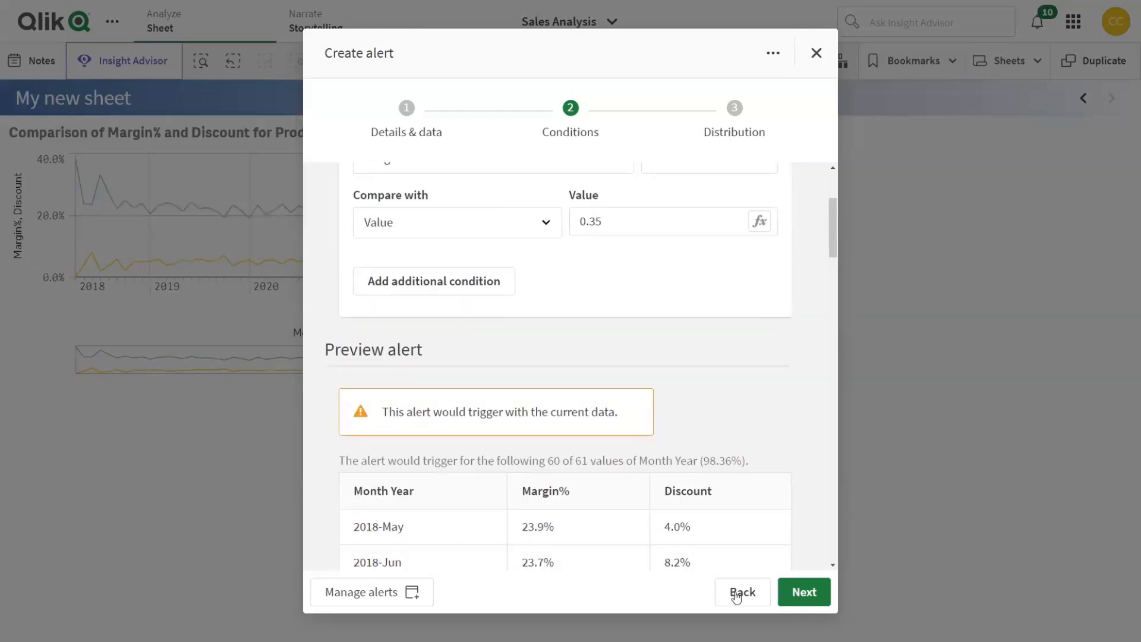
left_click(806, 591)
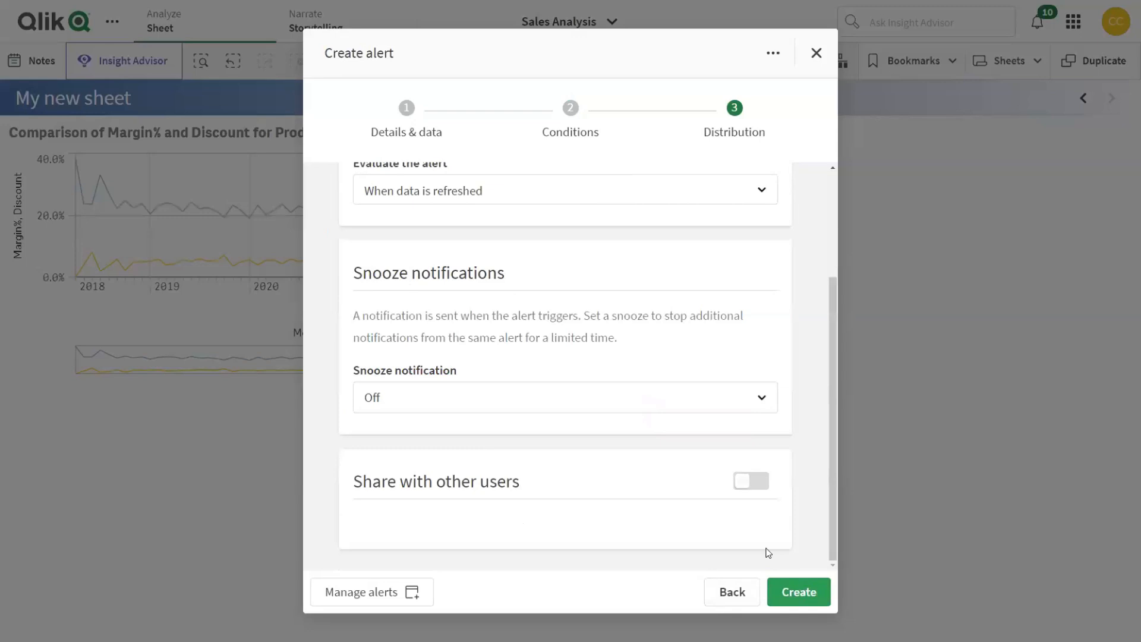
Create the alert, keeping evaluation when data is refreshed, snooze notifications off and sharing with other users disabled
scroll(606, 416, "up", 2)
scroll(605, 418, "up", 1)
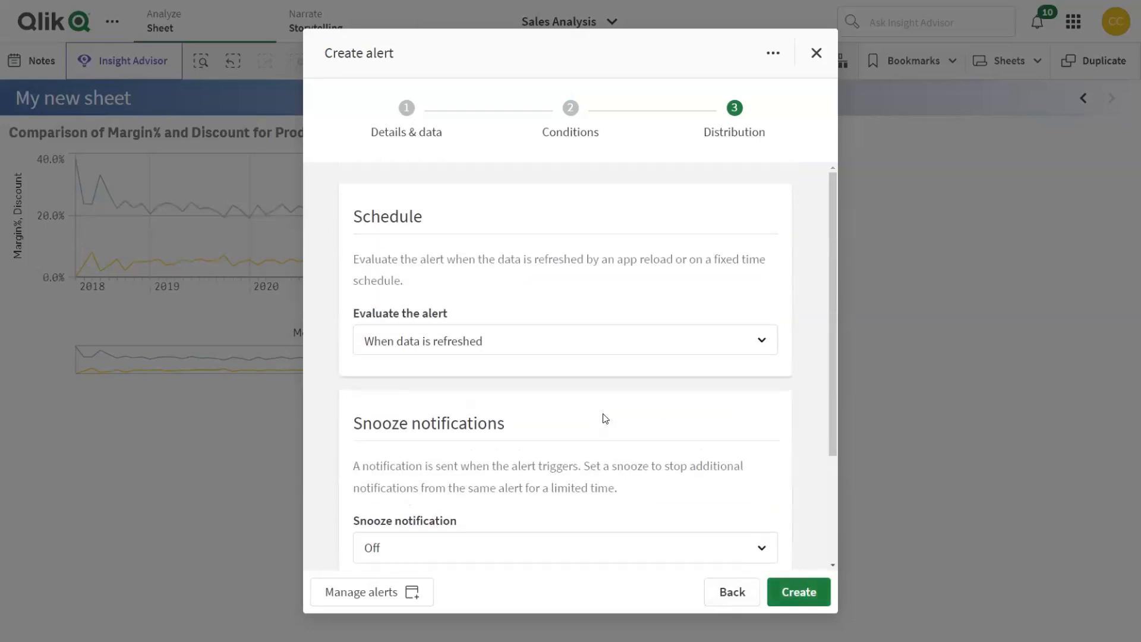
left_click(478, 351)
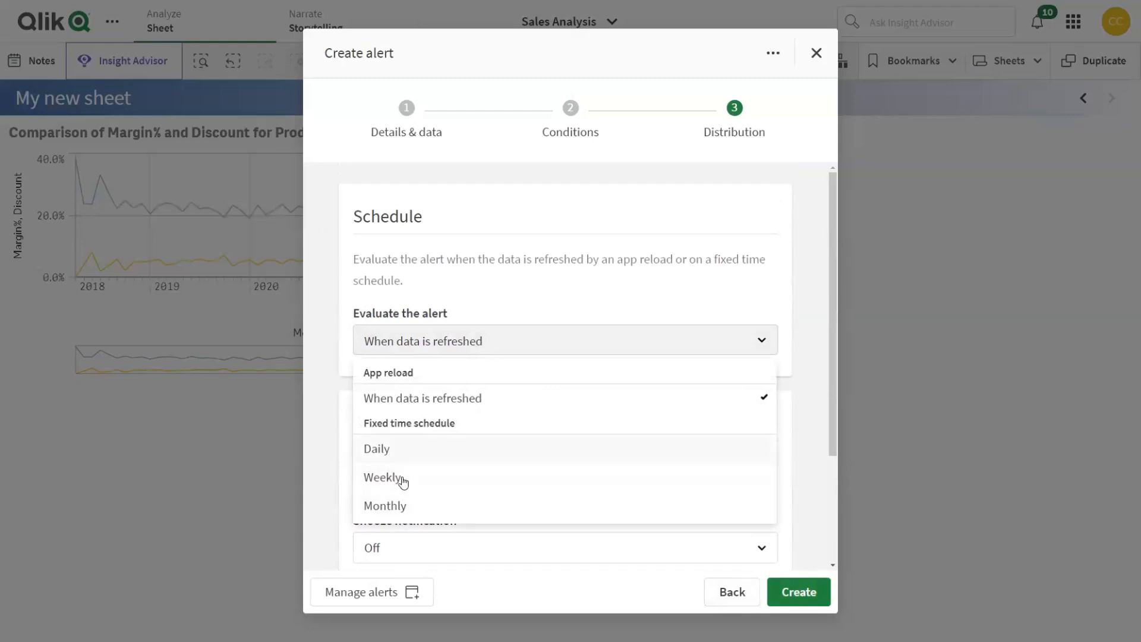
left_click(526, 295)
scroll(517, 348, "down", 1)
scroll(540, 497, "down", 2)
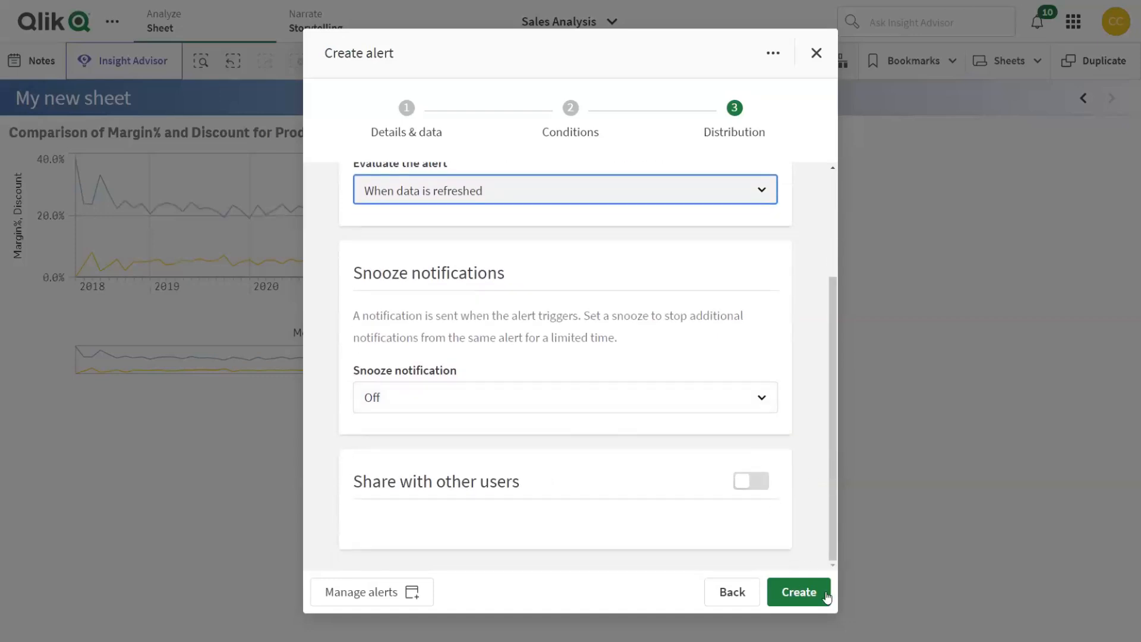
left_click(795, 592)
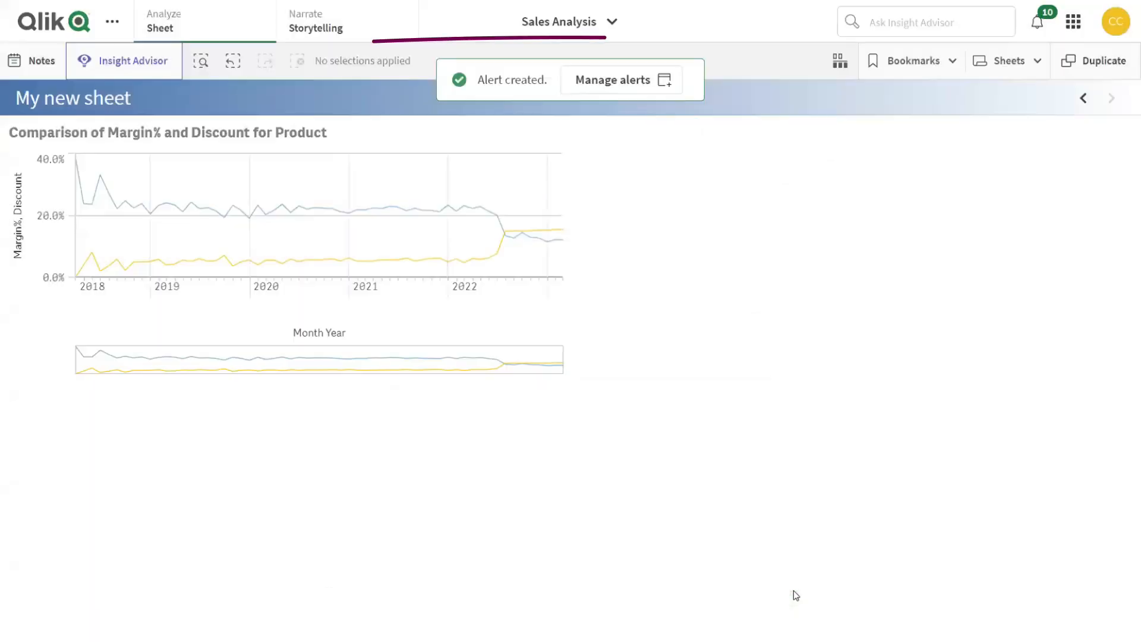
Check the newly created alert in the hub's alert list and open the app launcher
left_click(629, 82)
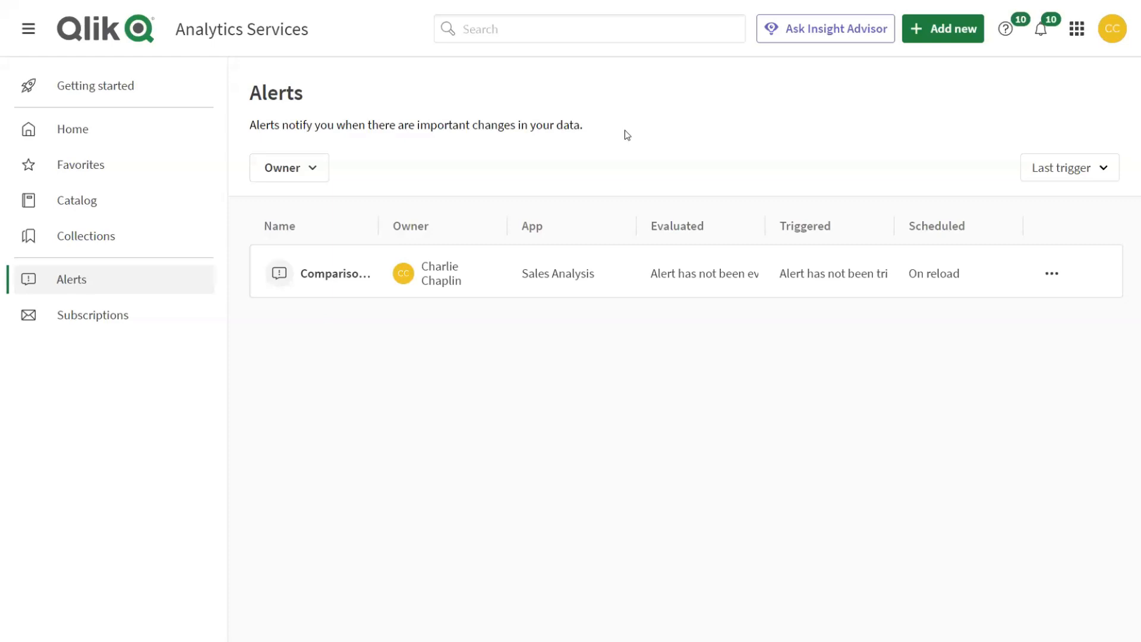
left_click(1077, 29)
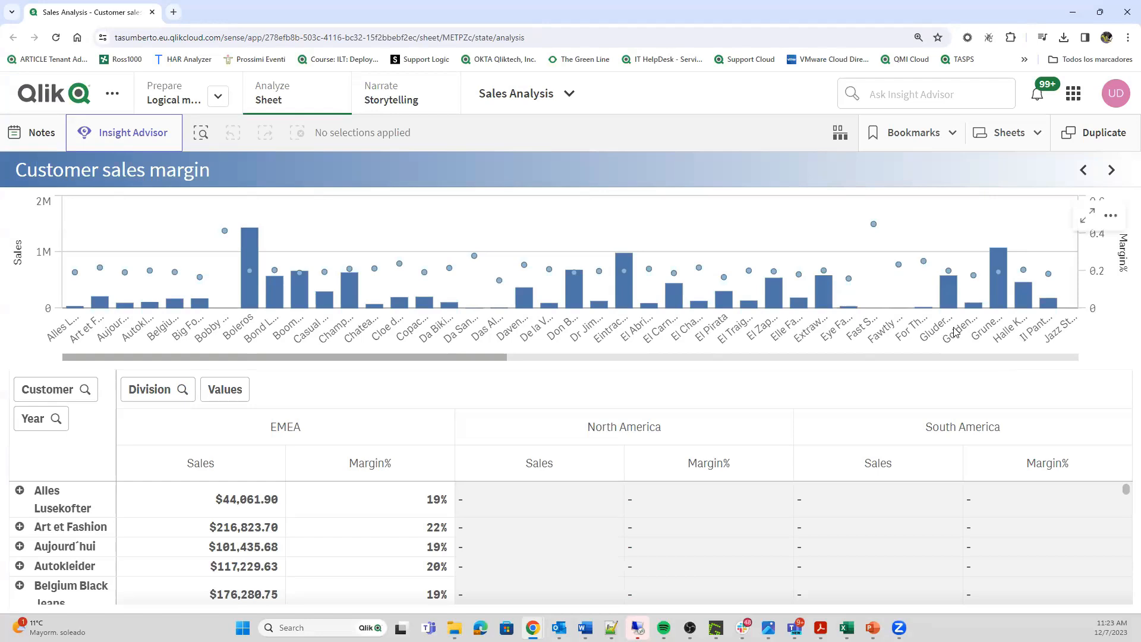
Duplicate the Customer sales margin sheet and delete the customer Sales and Margin% combo chart from the copy
mouse_move(953, 328)
left_click(1092, 136)
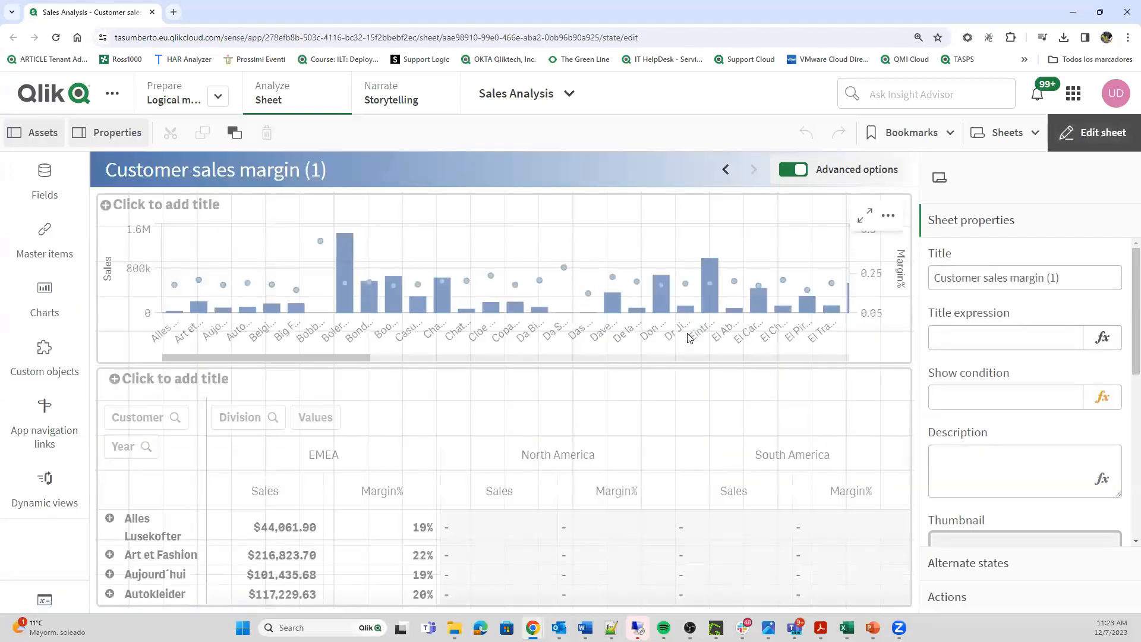
left_click(708, 293)
key("Delete")
Stretch the pivot table upward to fill the whole sheet and delete its Margin% measure
left_click(561, 510)
left_click_drag(505, 370, 483, 209)
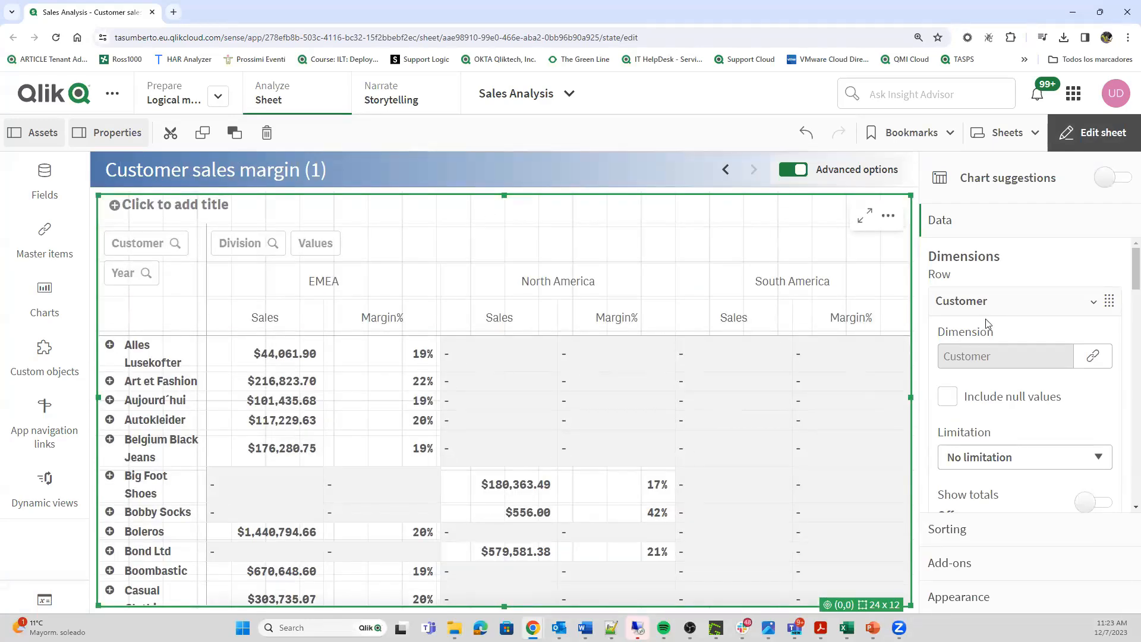
scroll(978, 493, "down", 5)
scroll(978, 475, "down", 10)
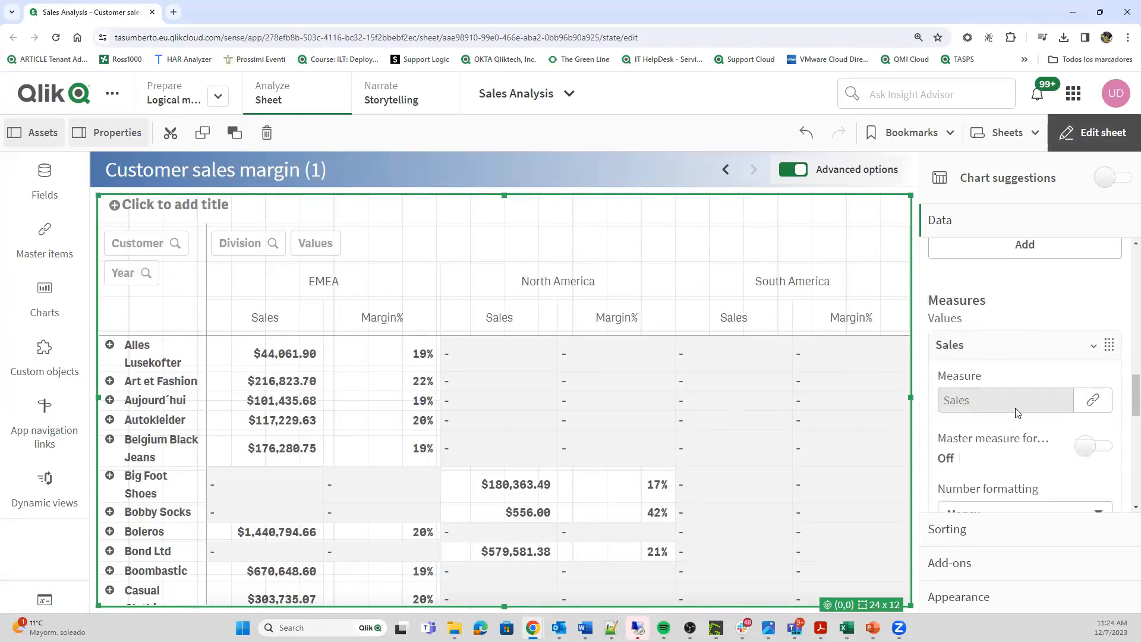
scroll(987, 451, "down", 3)
left_click(986, 448)
scroll(988, 458, "down", 8)
left_click(1083, 433)
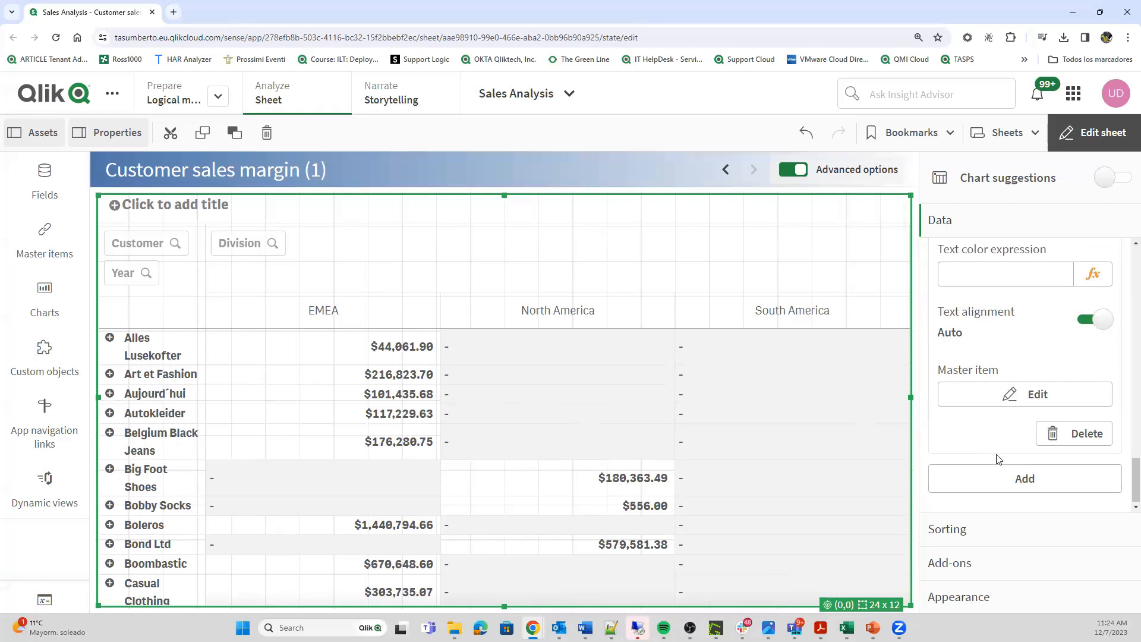
Unlink the pivot table's Sales measure from its master measure
scroll(996, 453, "up", 5)
scroll(999, 428, "up", 3)
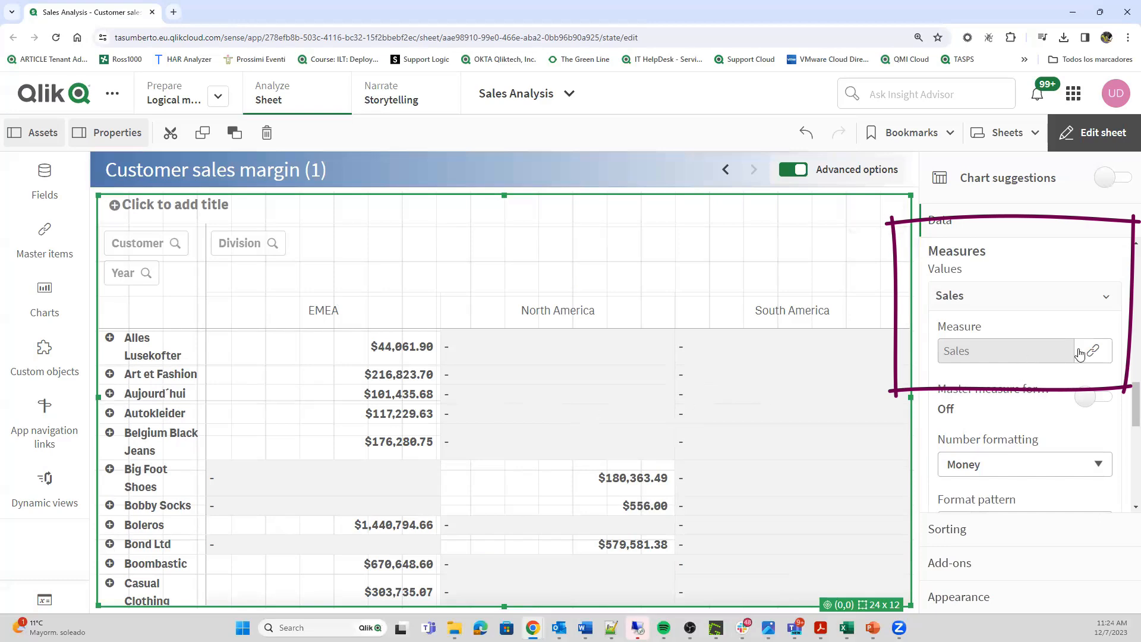
left_click(1103, 353)
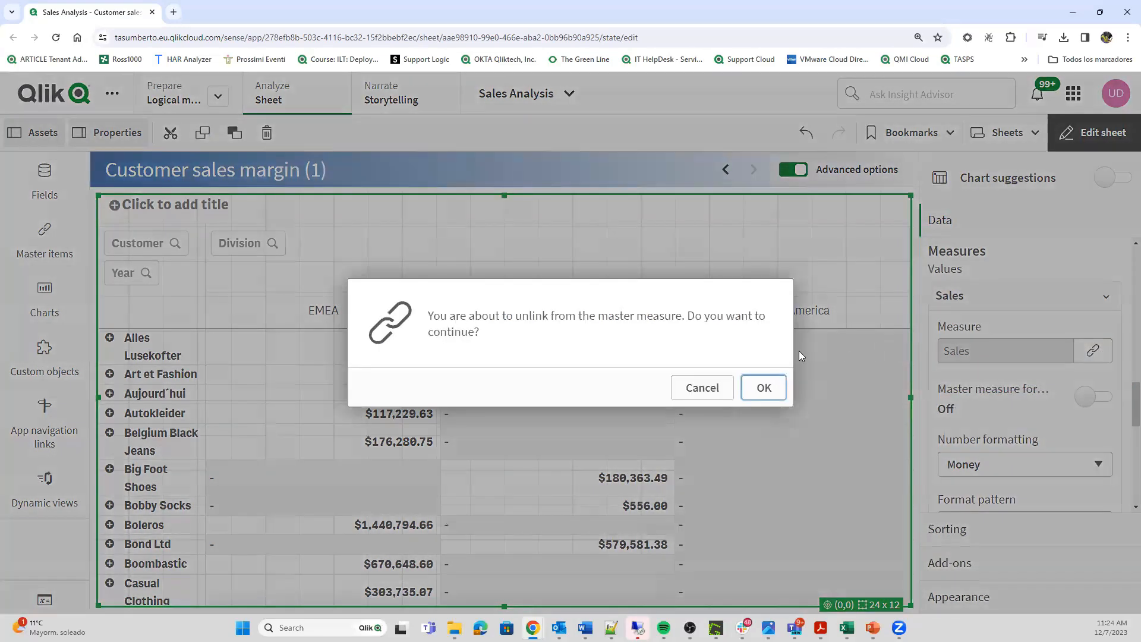
left_click(764, 388)
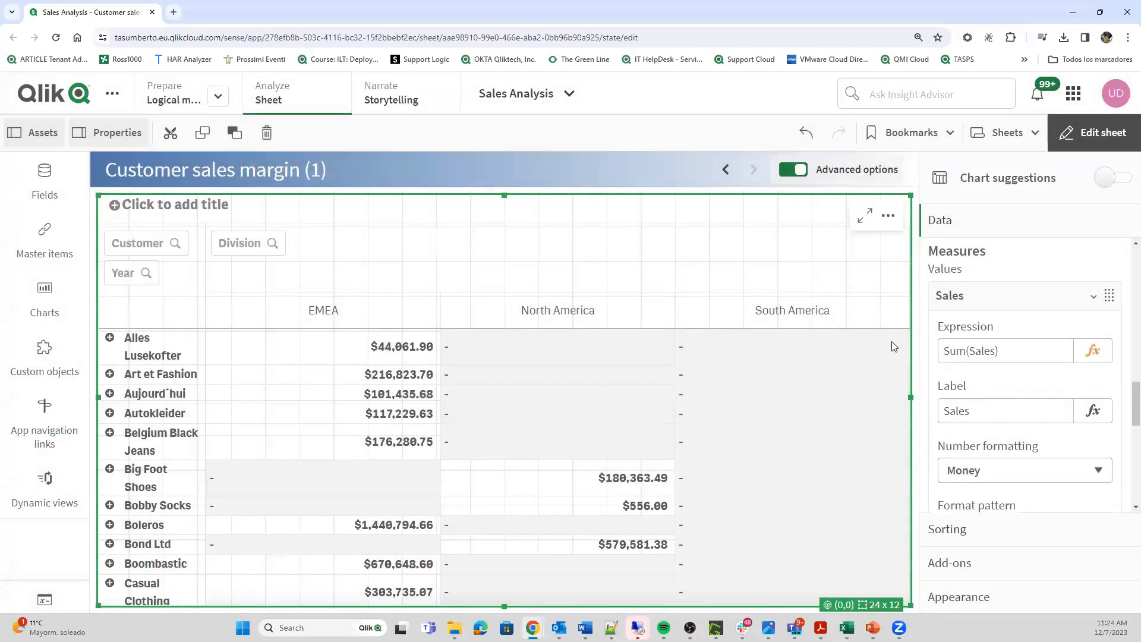
Change the Sales measure's expression to if (Sum(Sales)>100000, sum(Sales)) and apply it
left_click(1092, 353)
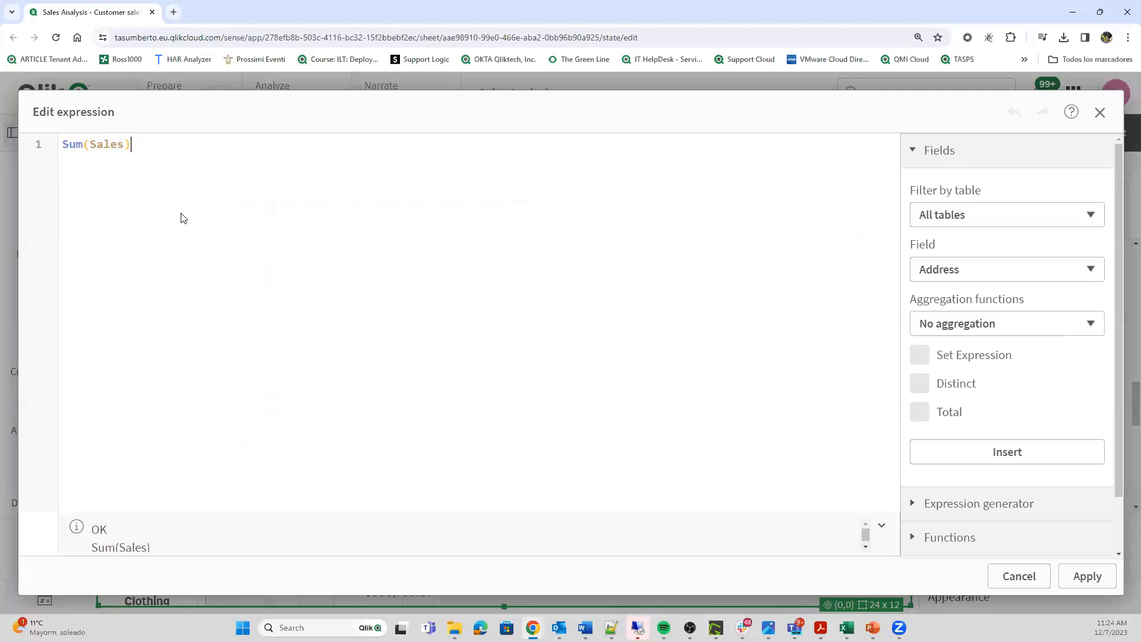
left_click(104, 145)
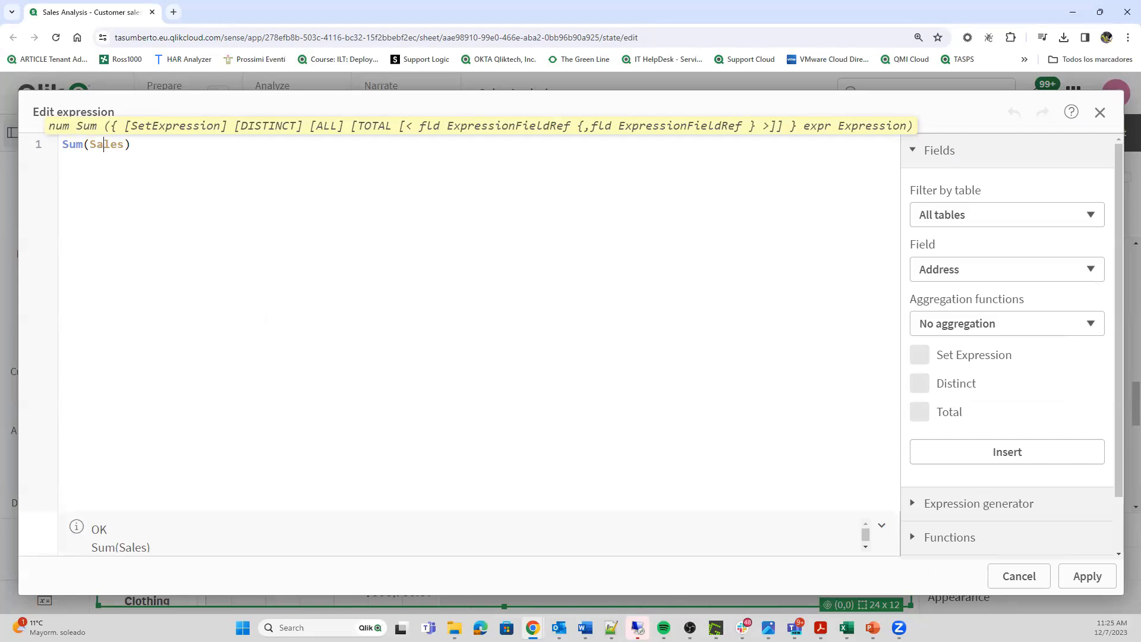
type("if (")
key("Right")
key("Right")
key("Right")
key("Right")
key("Right")
key("Right")
key("Right")
key("Right")
key("Right")
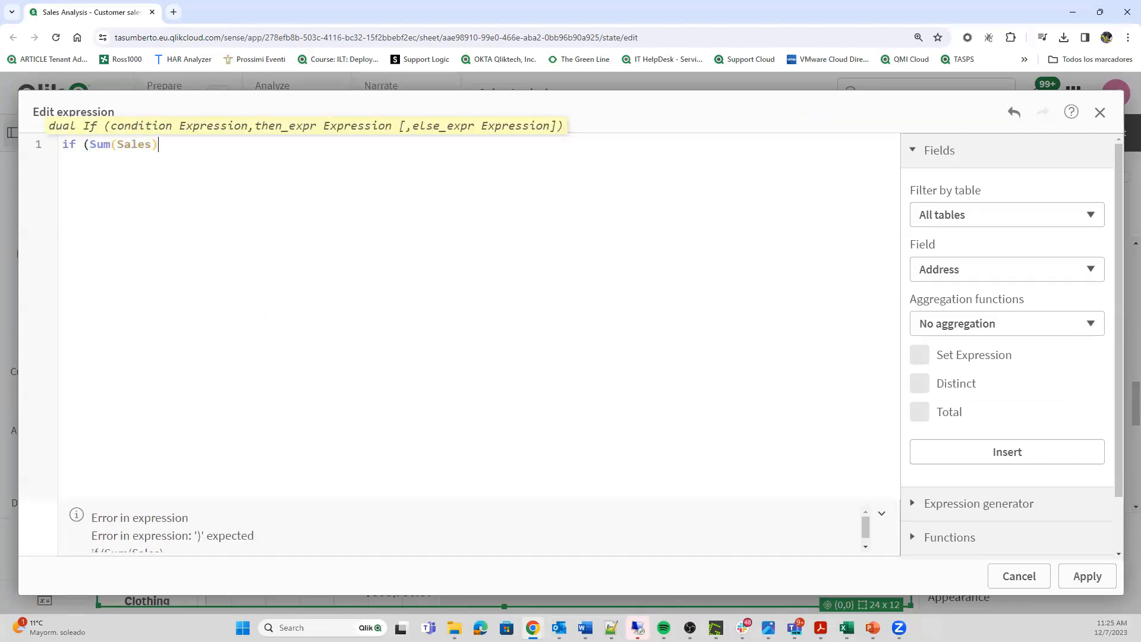
type(">100000, sum(Sales))")
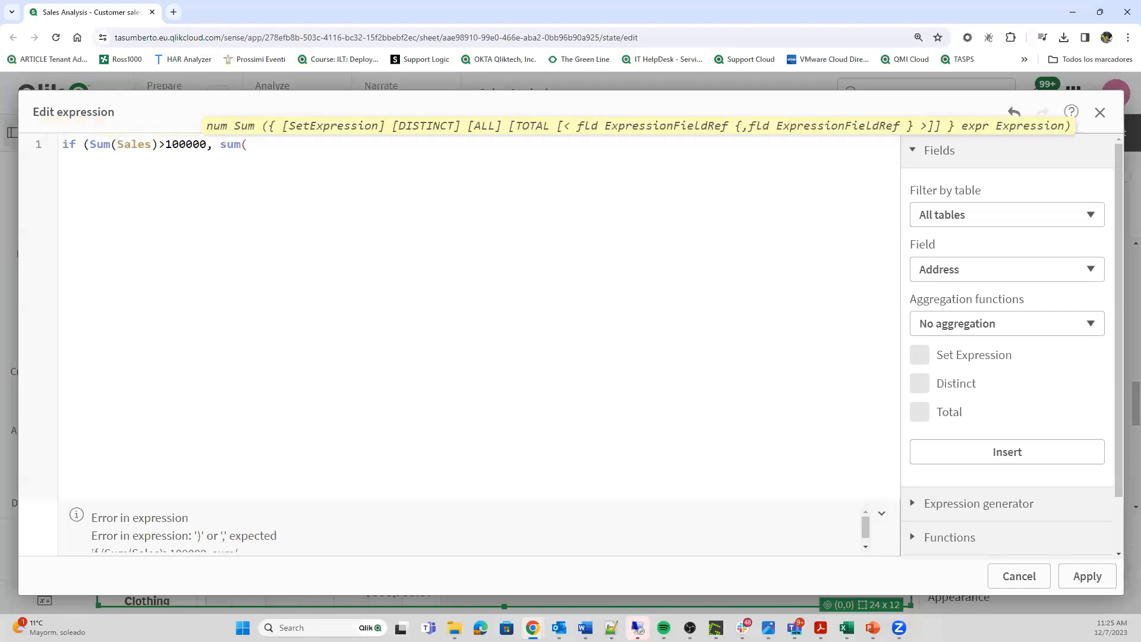
left_click(1087, 576)
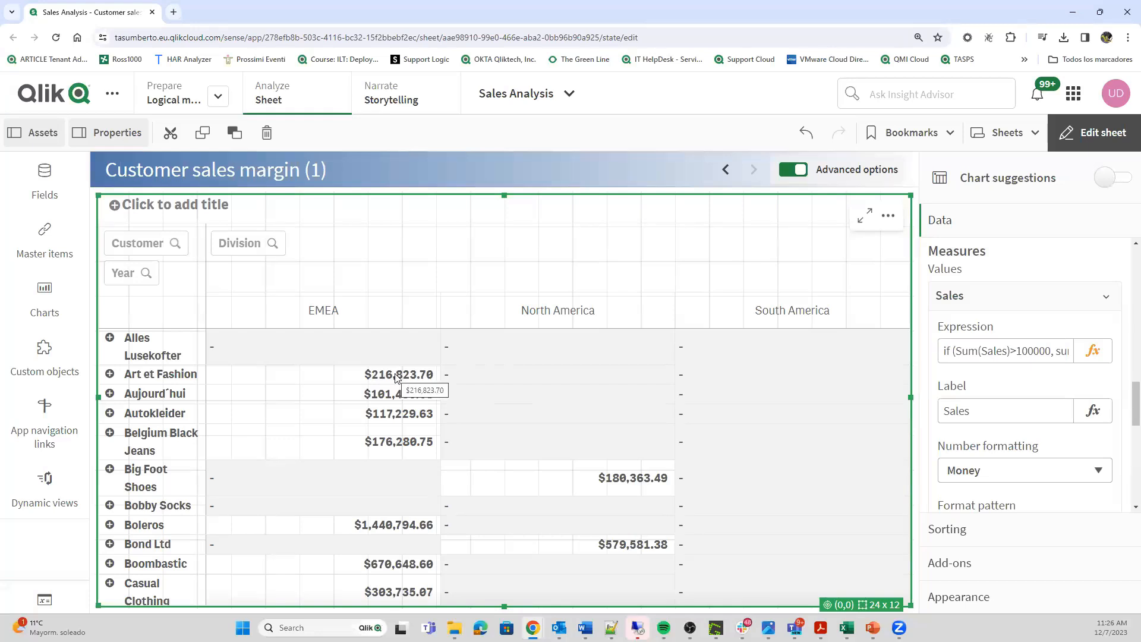
Exclude zero values in the pivot table's data handling, toggling the option to compare the customer rows
scroll(1083, 285, "up", 5)
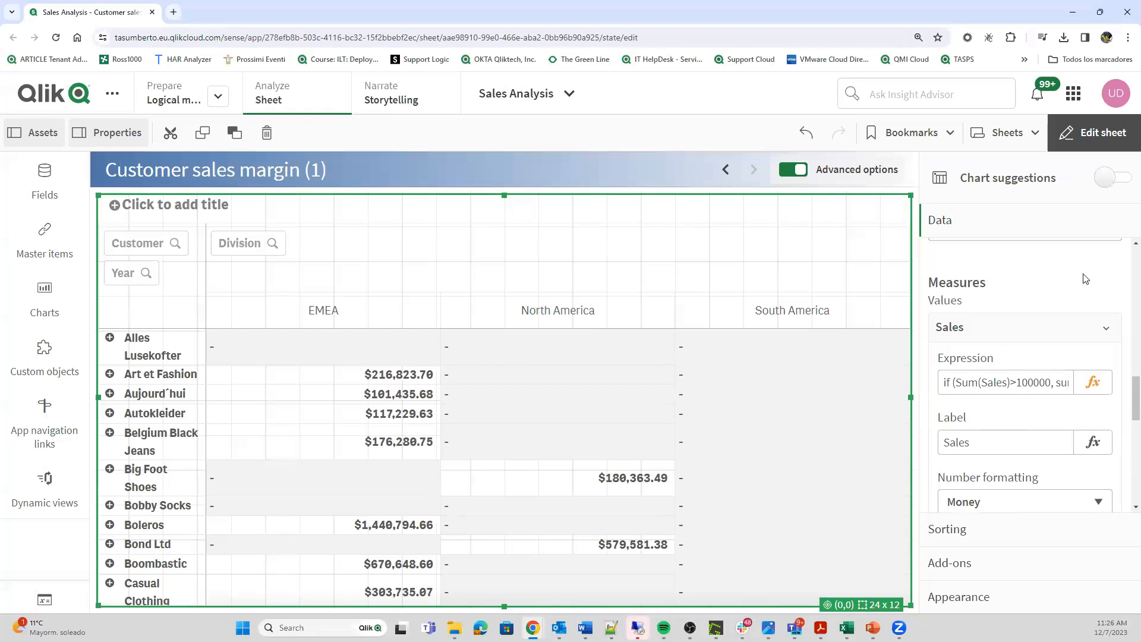
left_click(967, 563)
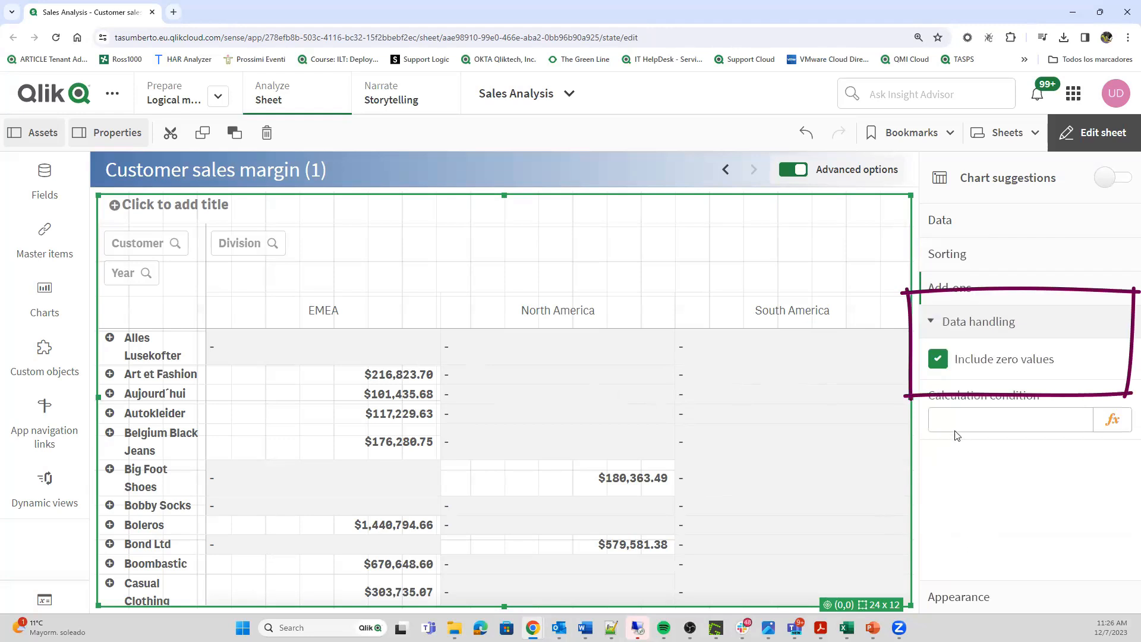
left_click(939, 360)
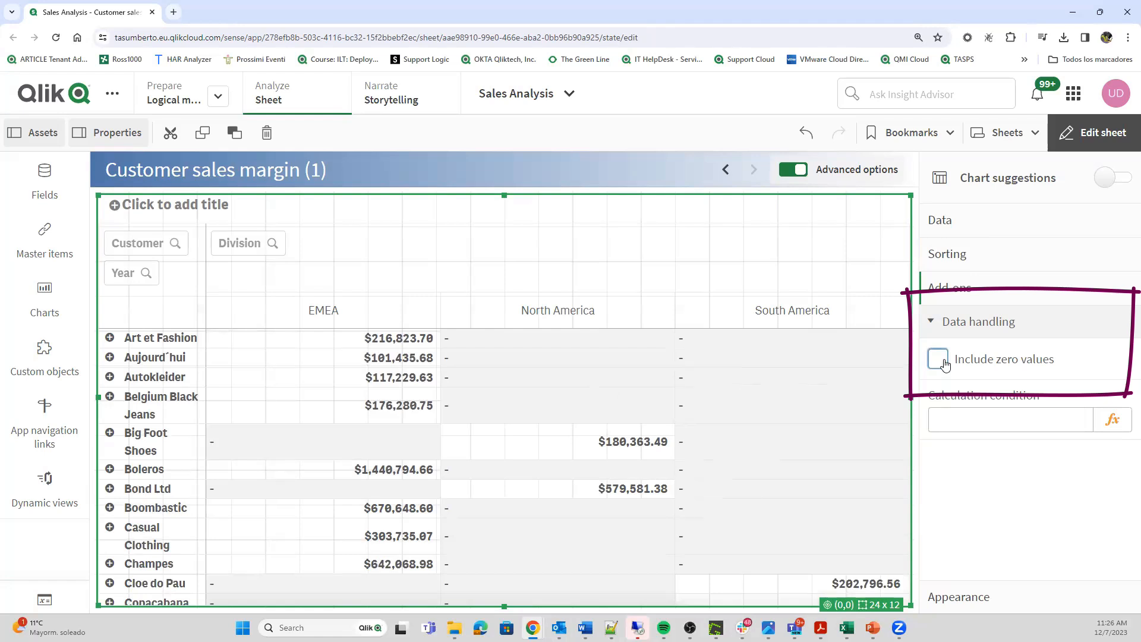
left_click(940, 360)
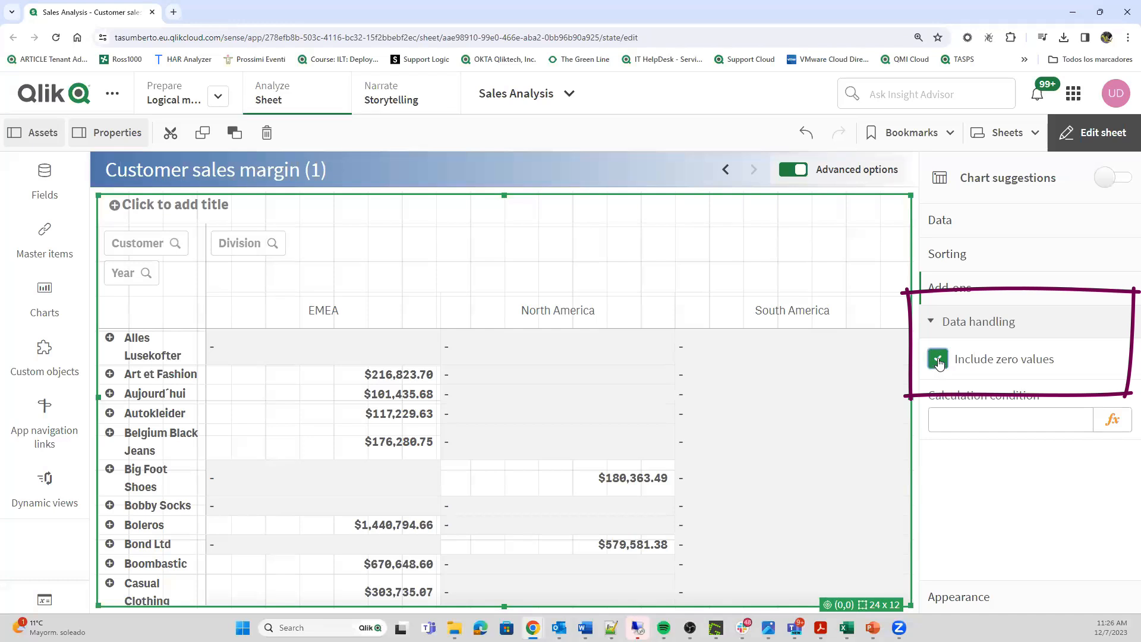
left_click(939, 360)
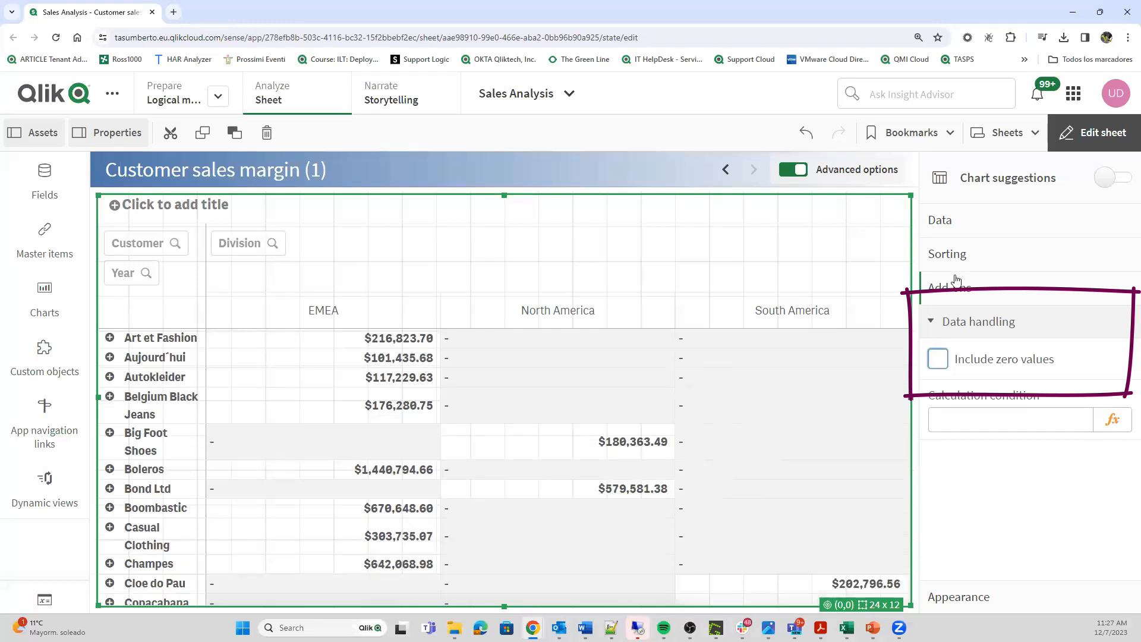
Comment out the Sales measure's if expression and apply Sum({$<Customer={"=sum(Sales)>100000"}>}Sales) above it instead
left_click(941, 220)
scroll(1075, 403, "down", 3)
scroll(1075, 404, "up", 5)
scroll(1079, 404, "down", 3)
left_click(1092, 411)
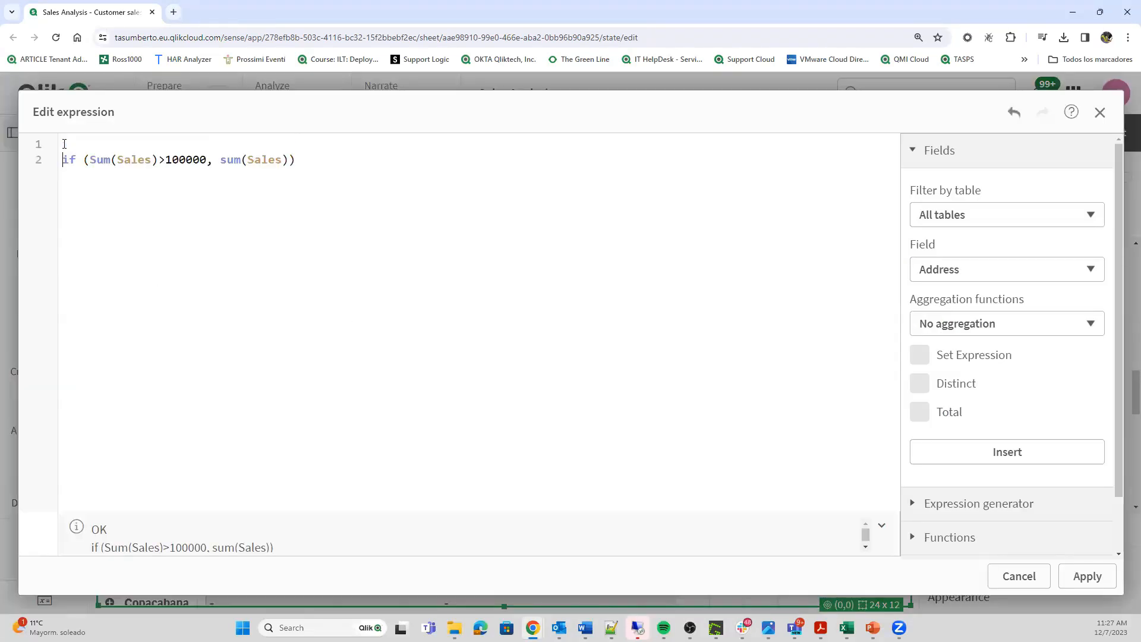
type("//")
type("Sum({$<Customer={\"=sum(Sales)>100000\"}>}Sales)")
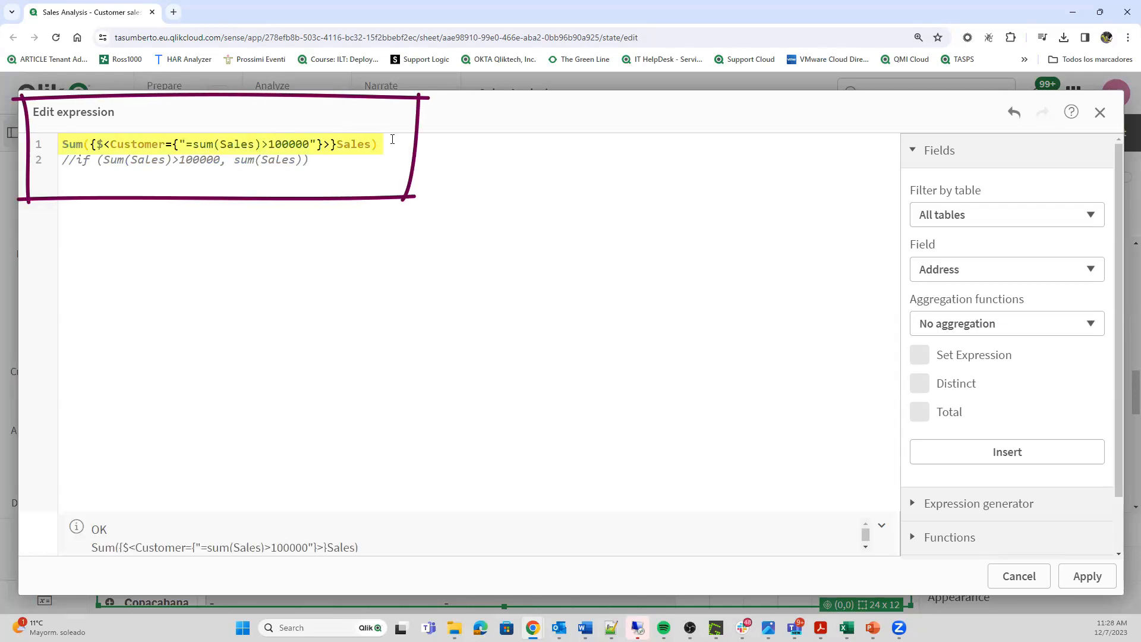
double_click(362, 145)
left_click_drag(188, 146, 193, 146)
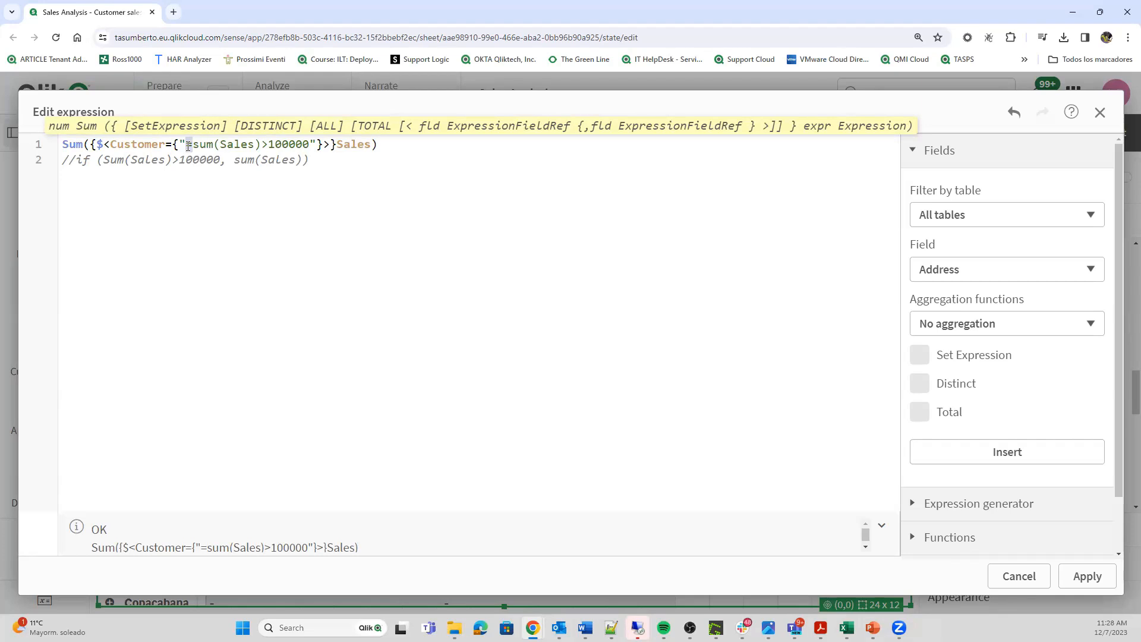
left_click_drag(192, 145, 313, 138)
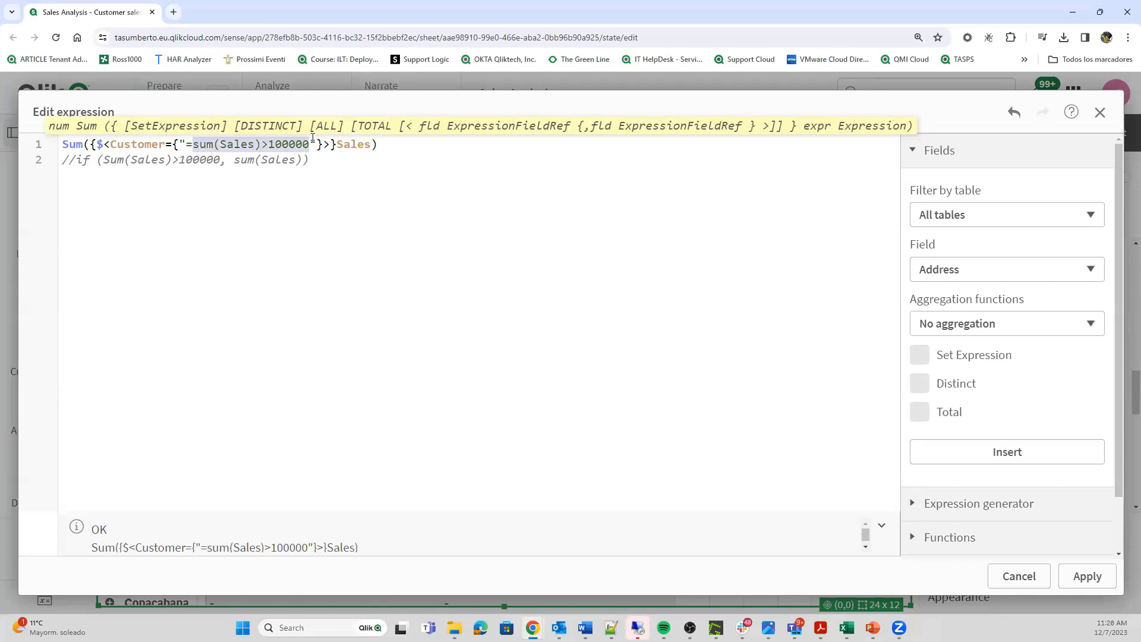
left_click(1087, 576)
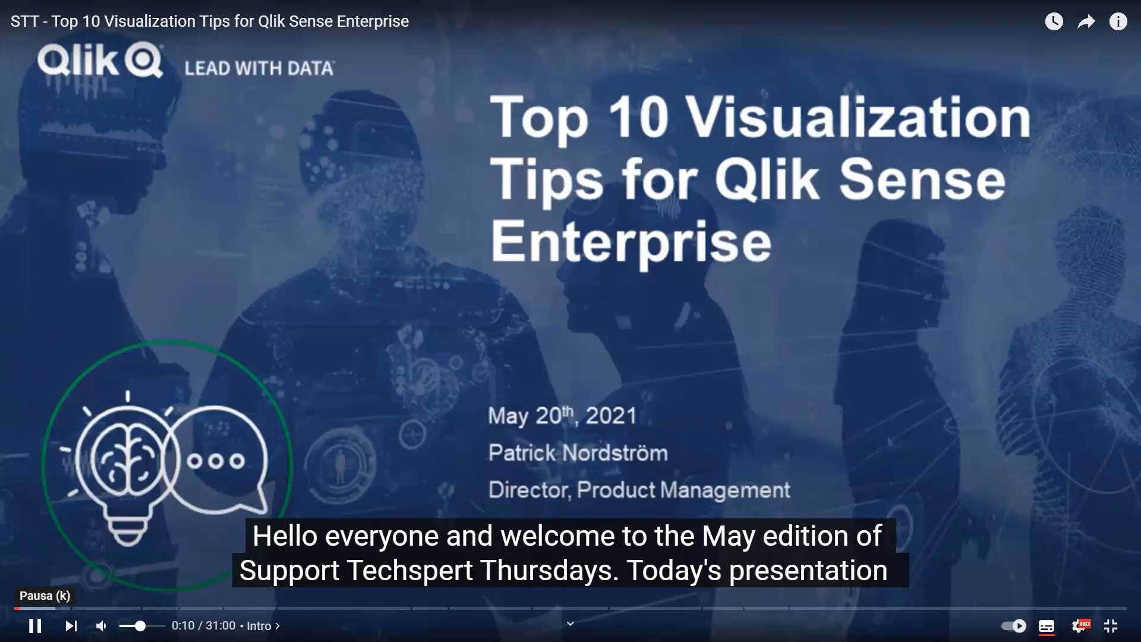
left_click(35, 625)
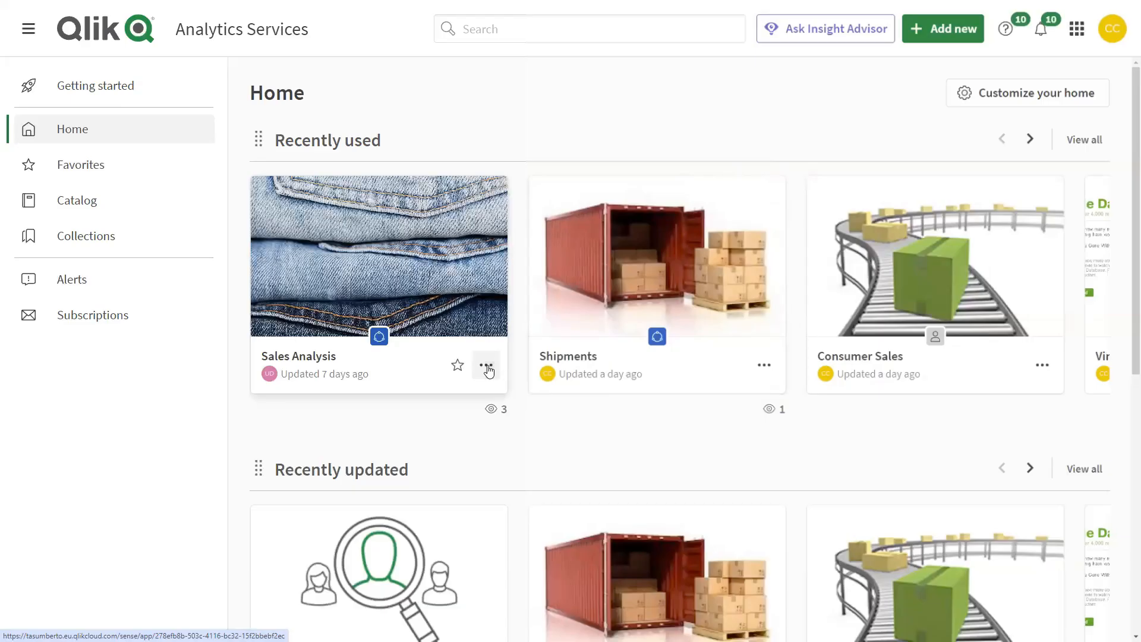
Open sharing for the Sales Analysis app in the hub, and read the help page on managing permissions in shared spaces
left_click(486, 365)
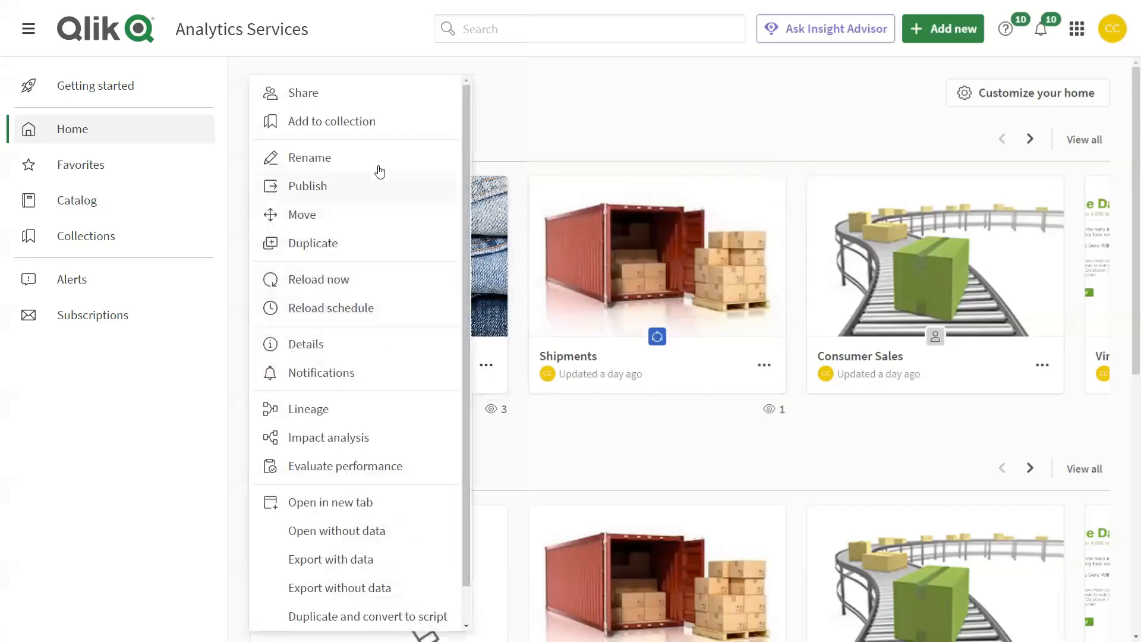
left_click(354, 95)
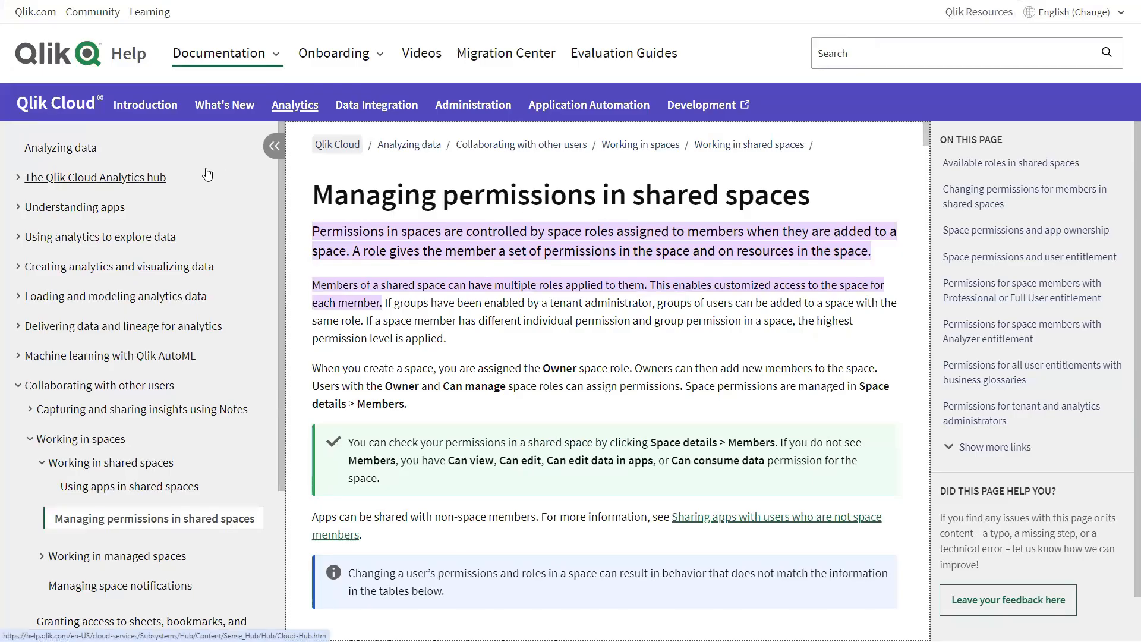
scroll(709, 299, "down", 15)
scroll(528, 230, "down", 10)
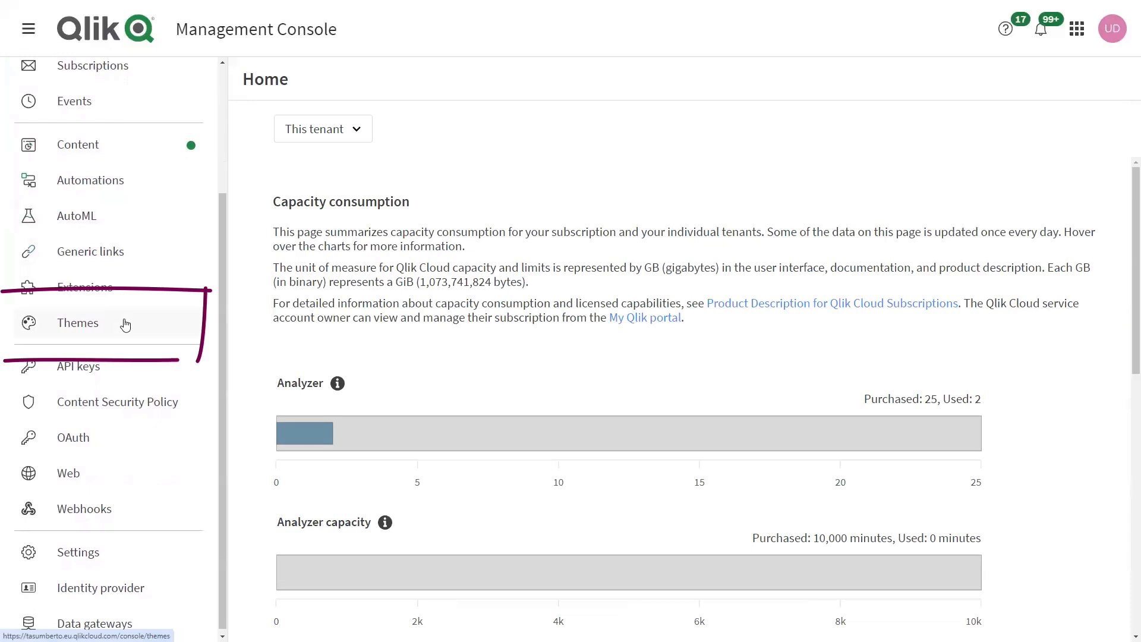
Open the Themes list in the Management Console and start adding a theme
left_click(125, 324)
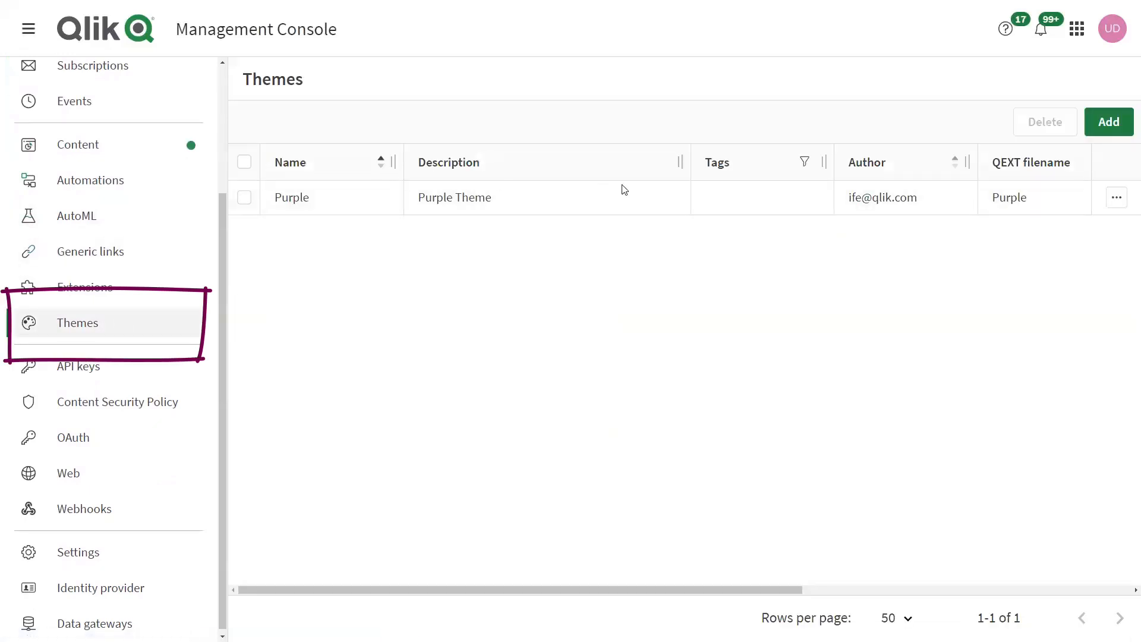
left_click(1109, 132)
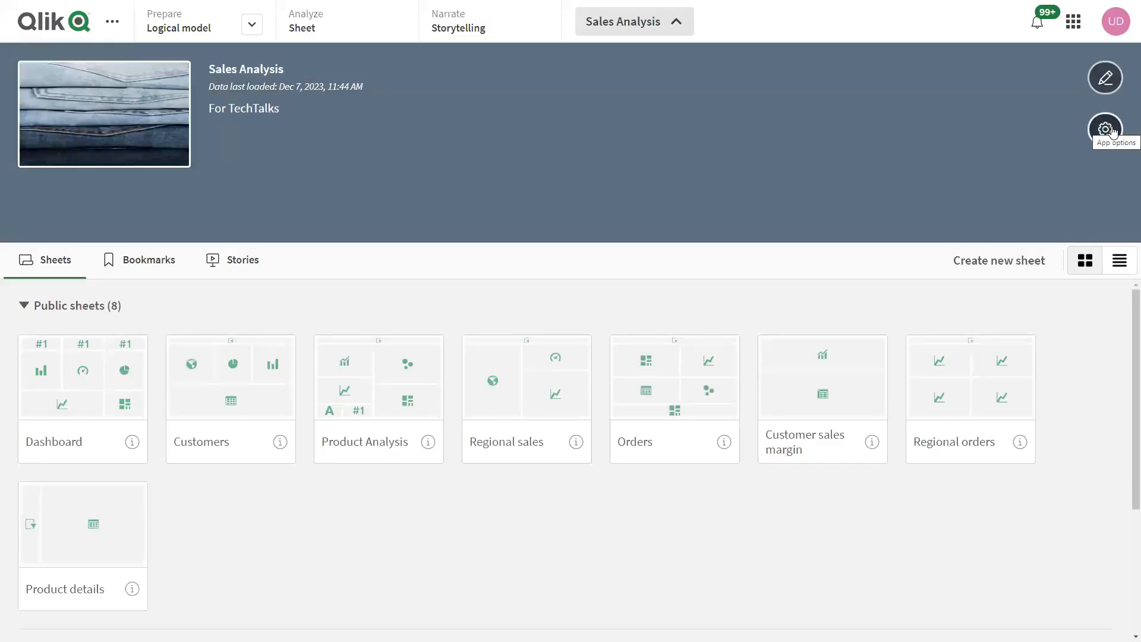
Open the app options of the Sales Analysis app and look through its settings
left_click(1104, 127)
scroll(442, 170, "down", 2)
left_click(635, 142)
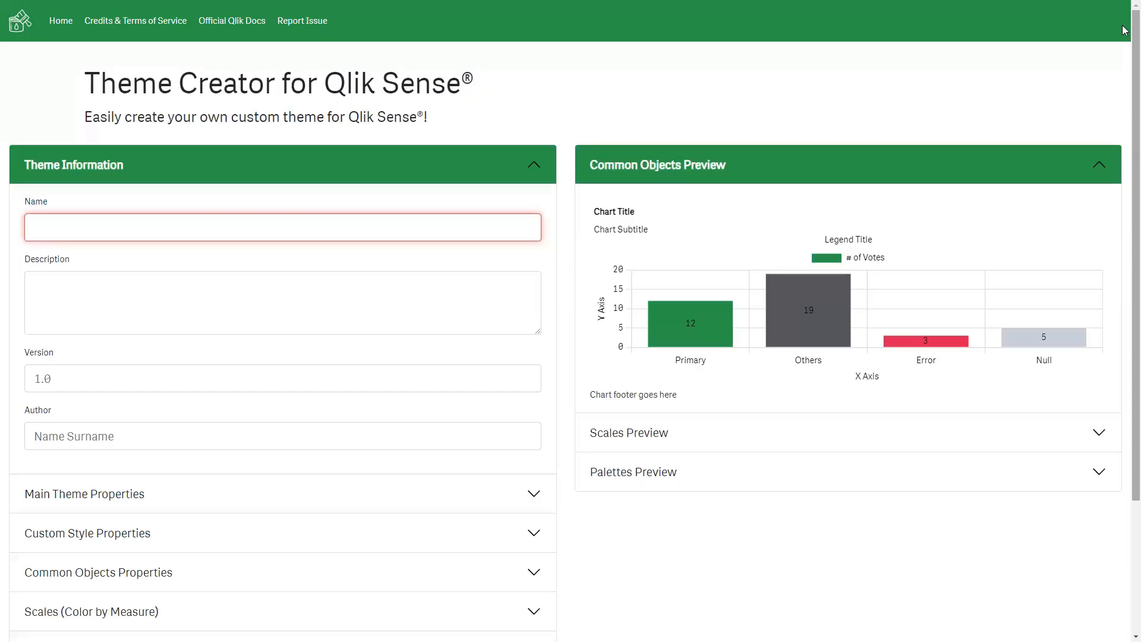
In Theme Creator for Qlik Sense, name the new theme ThemeTest and enter the author's name
left_click(392, 225)
type("ThemeTest")
scroll(356, 361, "down", 1)
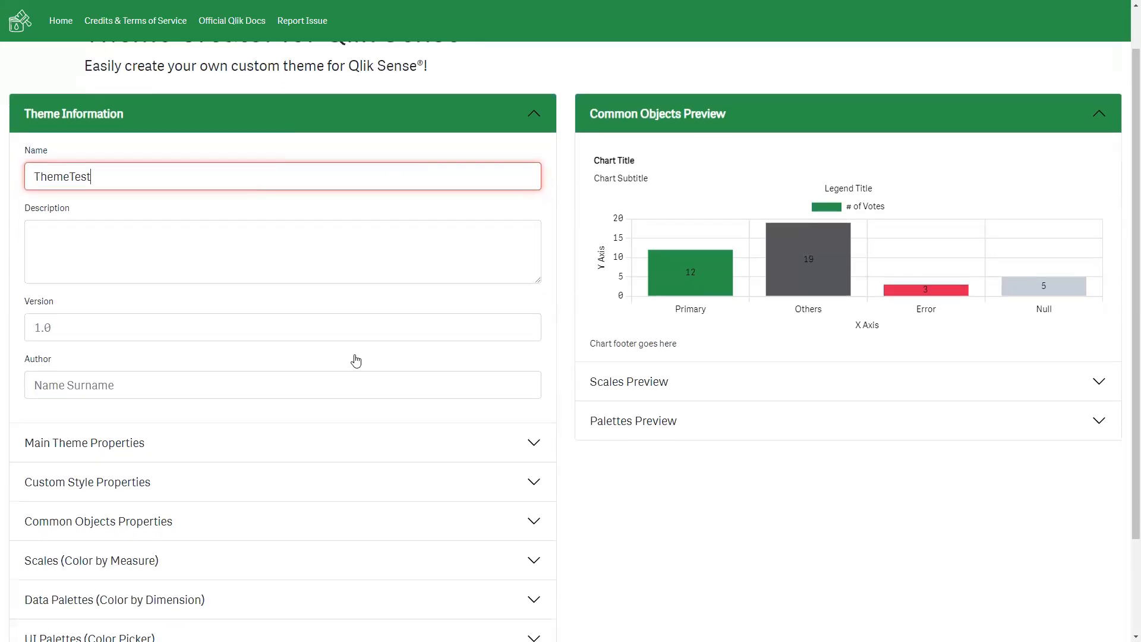
scroll(356, 361, "down", 1)
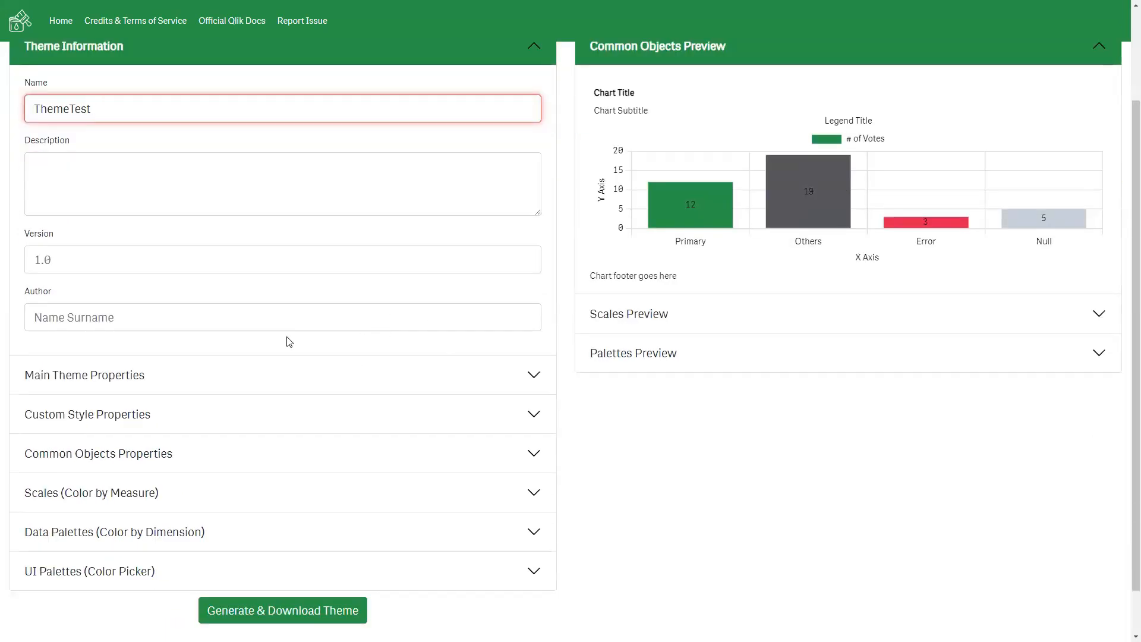
left_click(283, 315)
type("Umbi")
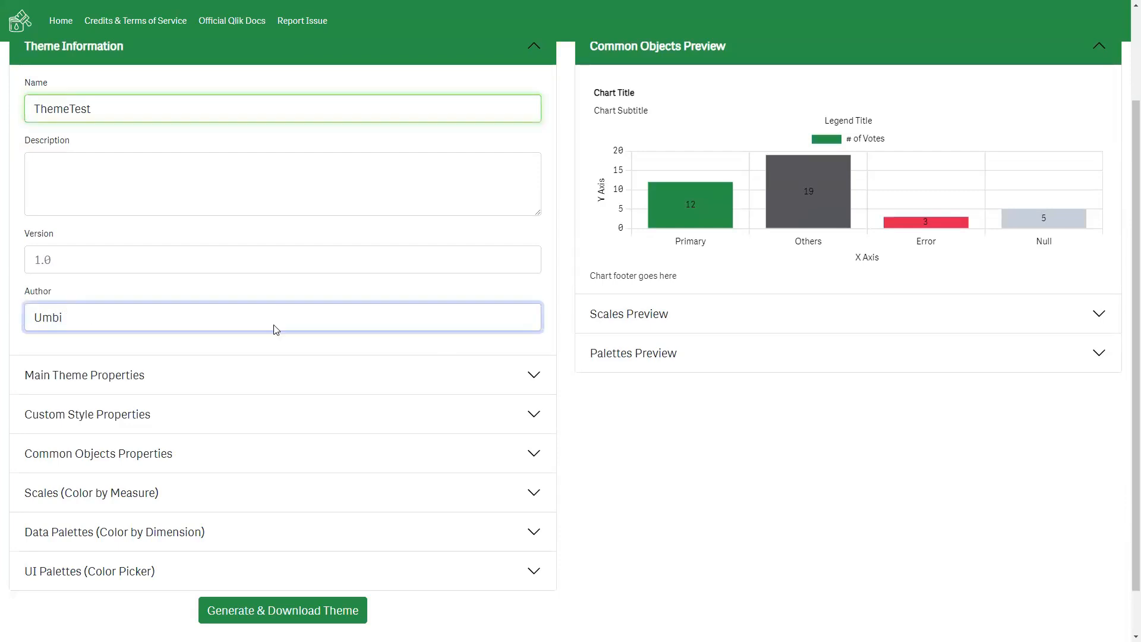
scroll(429, 404, "down", 1)
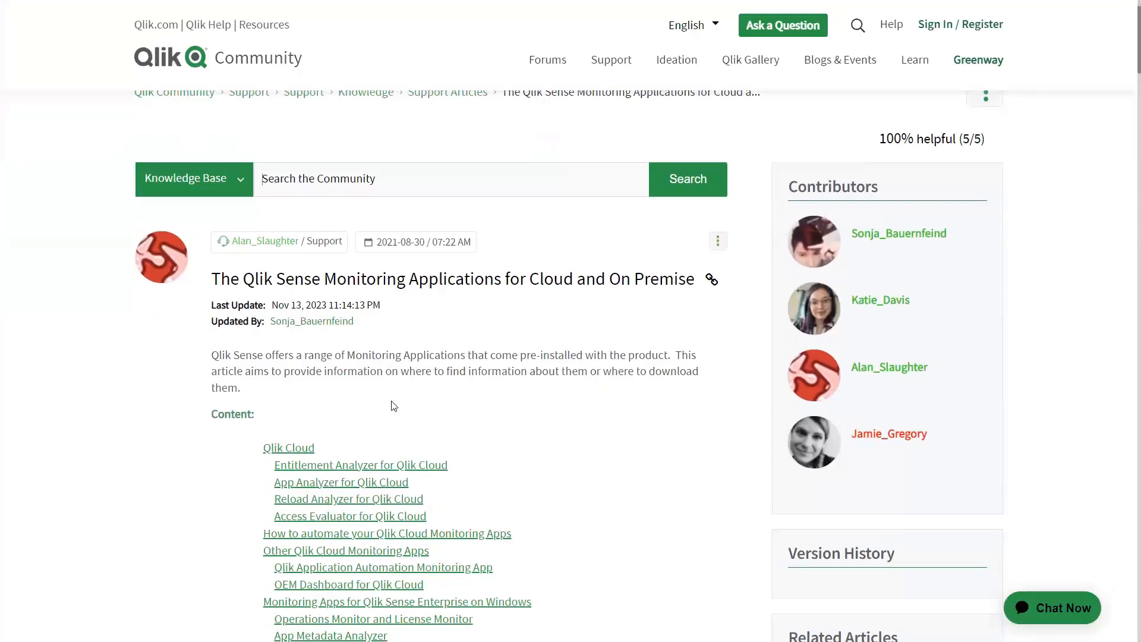
Read the App Analyzer for Qlik Cloud section of the Qlik Sense monitoring applications article and open its Qlik Cloud App Analyzer link
scroll(391, 406, "down", 2)
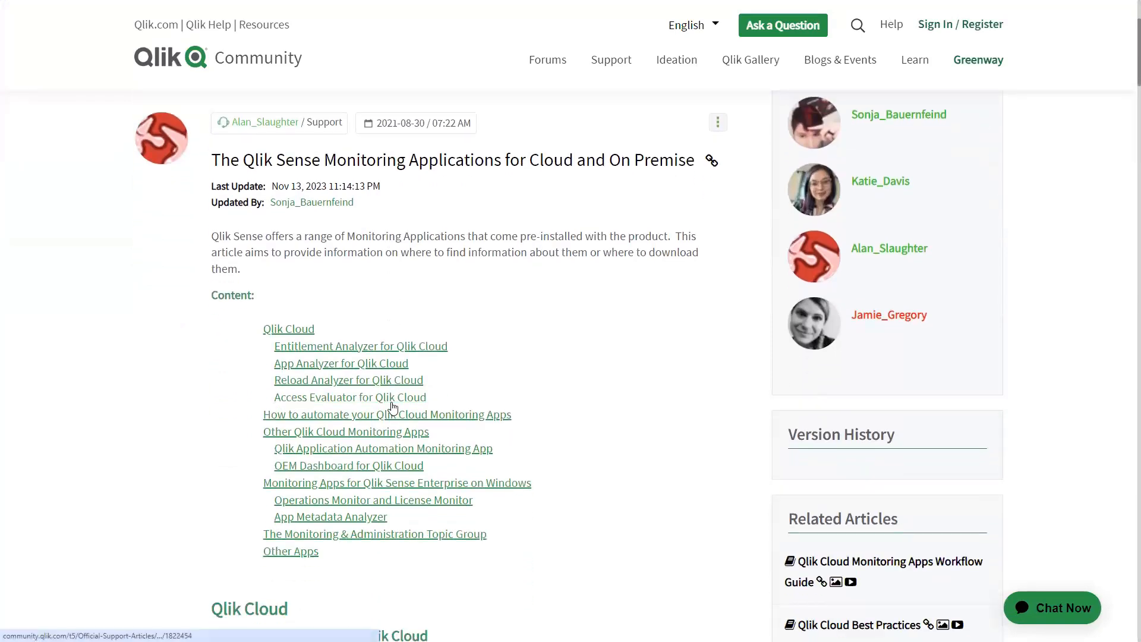
scroll(393, 406, "down", 3)
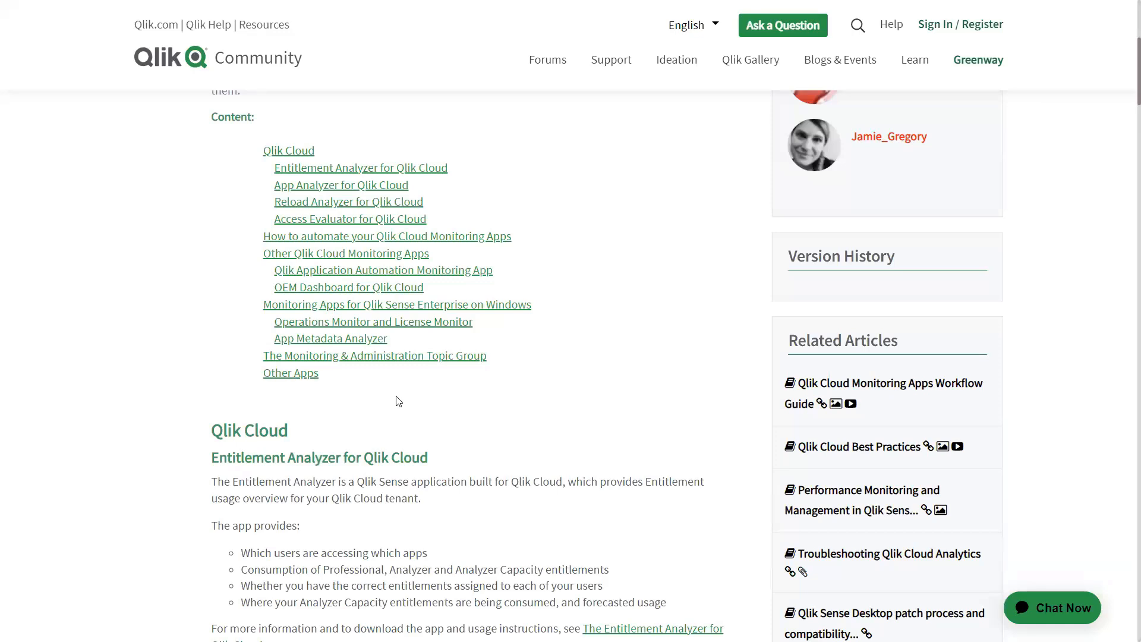
scroll(184, 234, "up", 4)
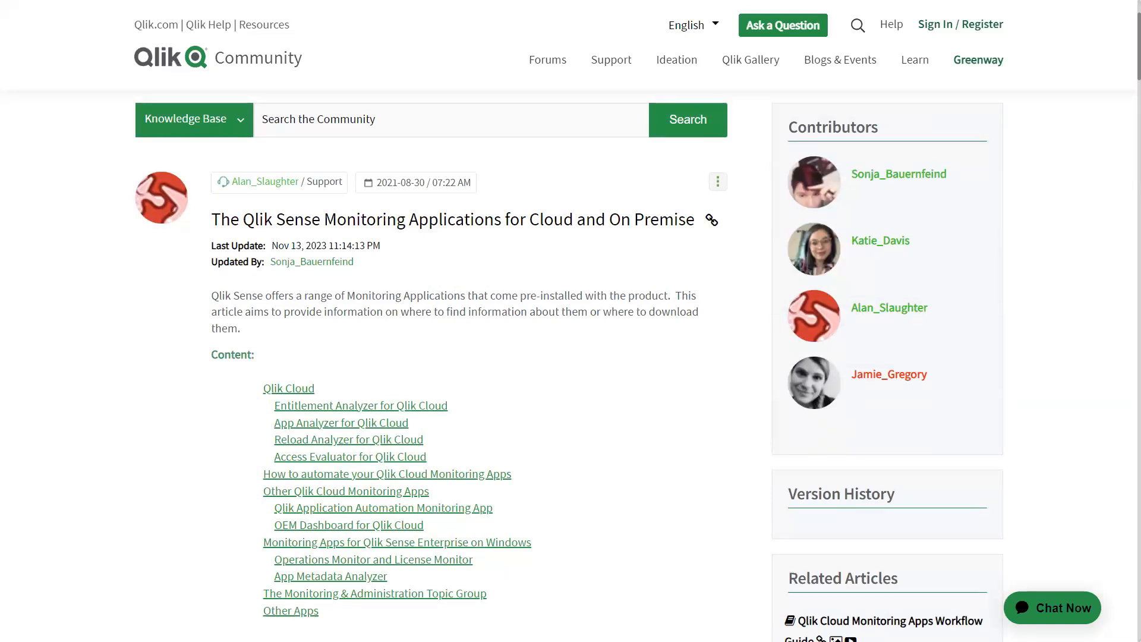
left_click(363, 427)
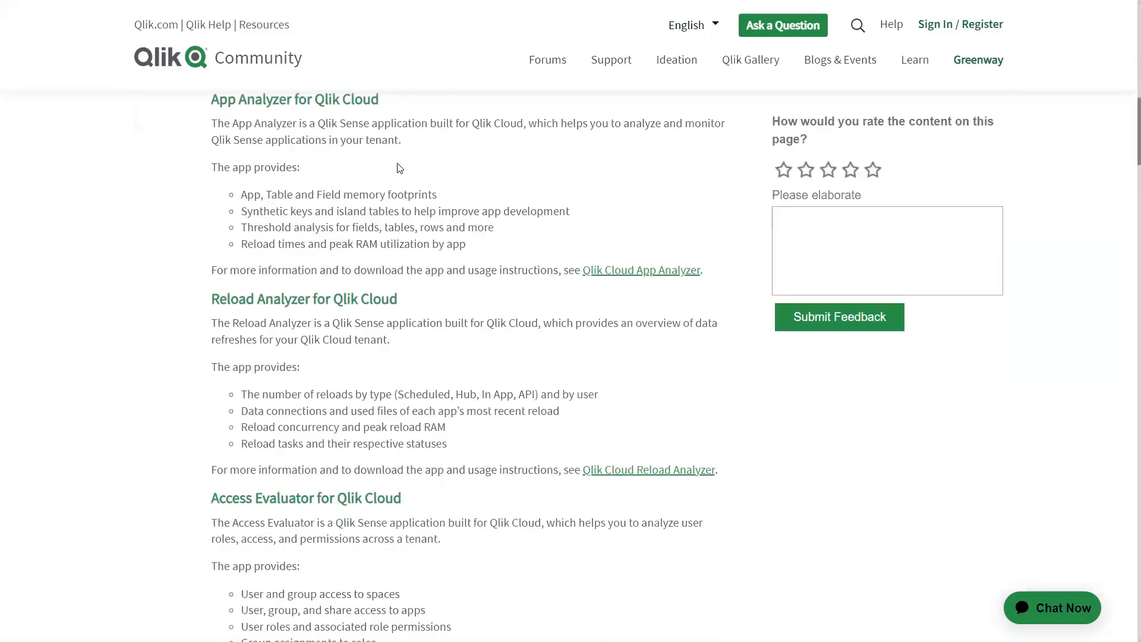
left_click(641, 275)
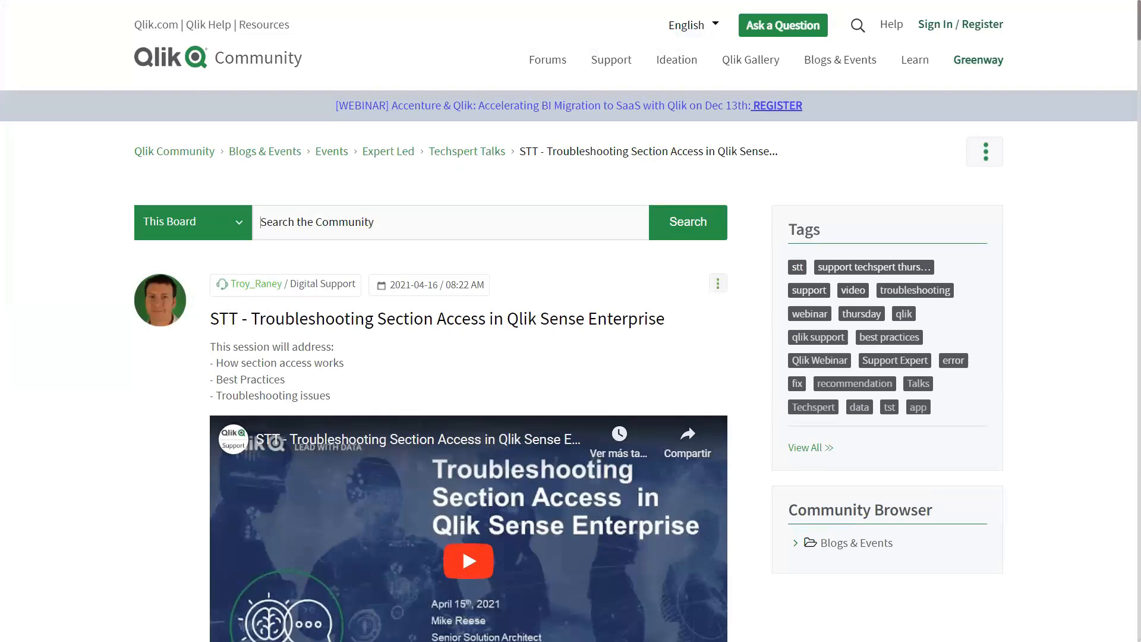
Look over the Qlik Community page for the session on troubleshooting Section Access in Qlik Sense Enterprise
scroll(459, 170, "down", 2)
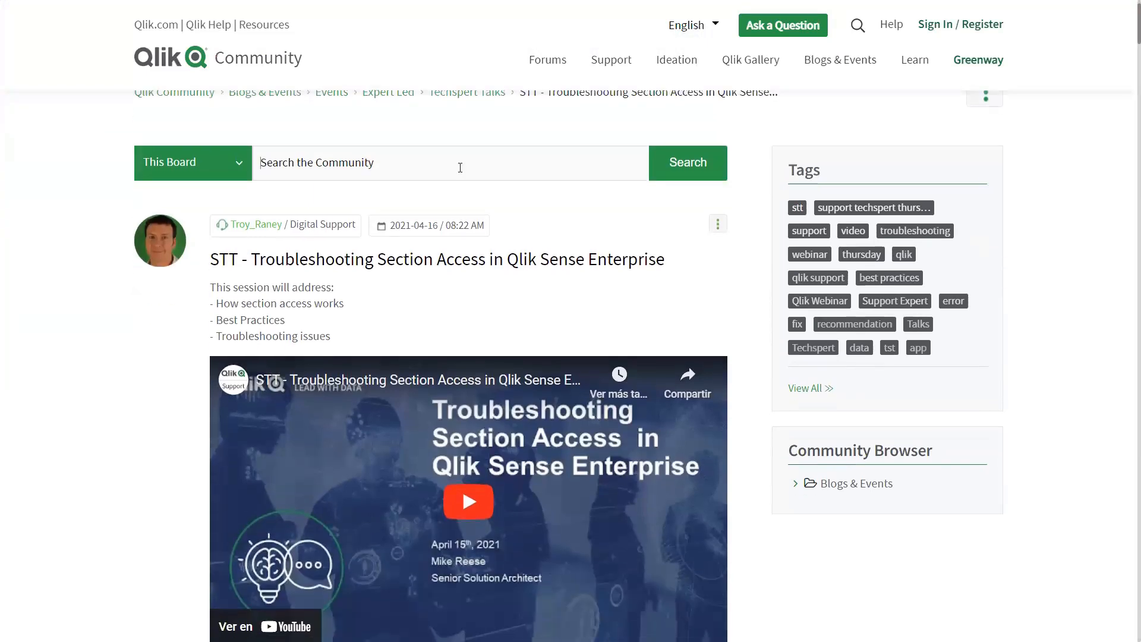